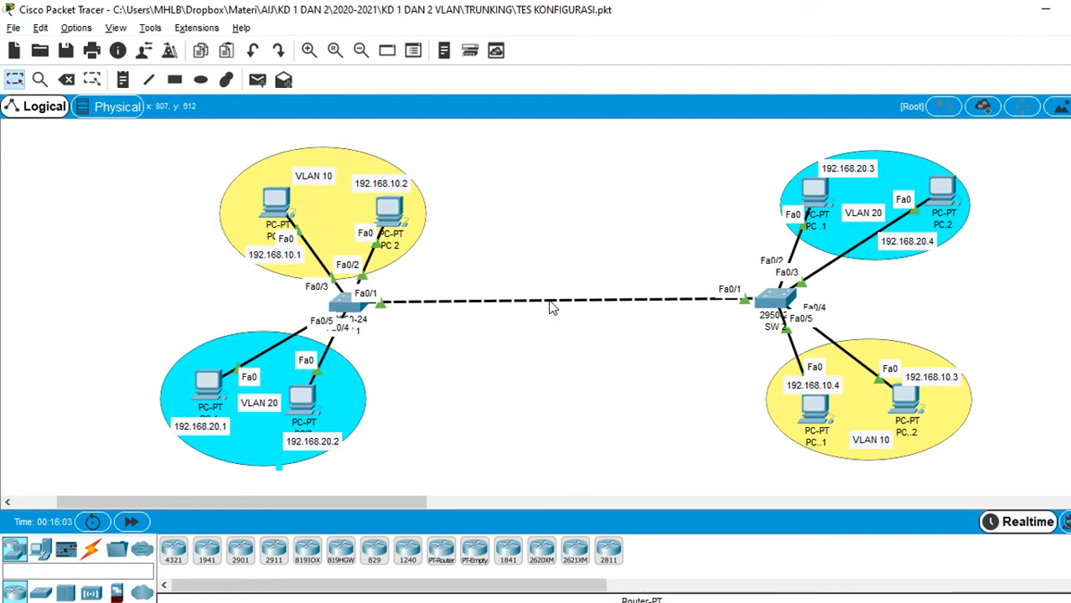
- In SW 1's command line, enter privileged mode and the VLAN database, and create VLAN 10 named Virtual_10
left_click(344, 312)
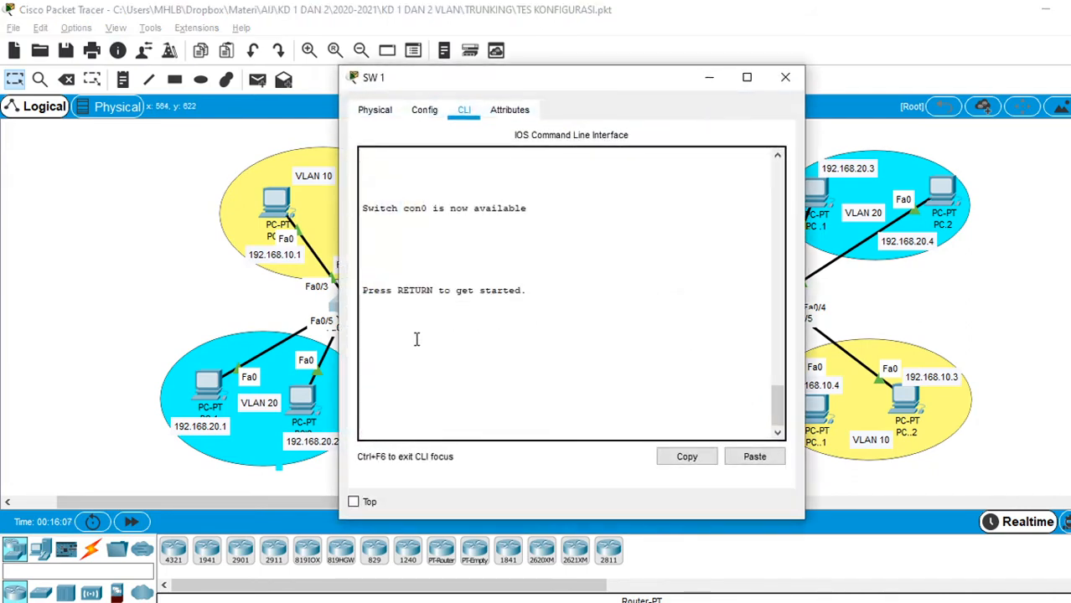
key("Return")
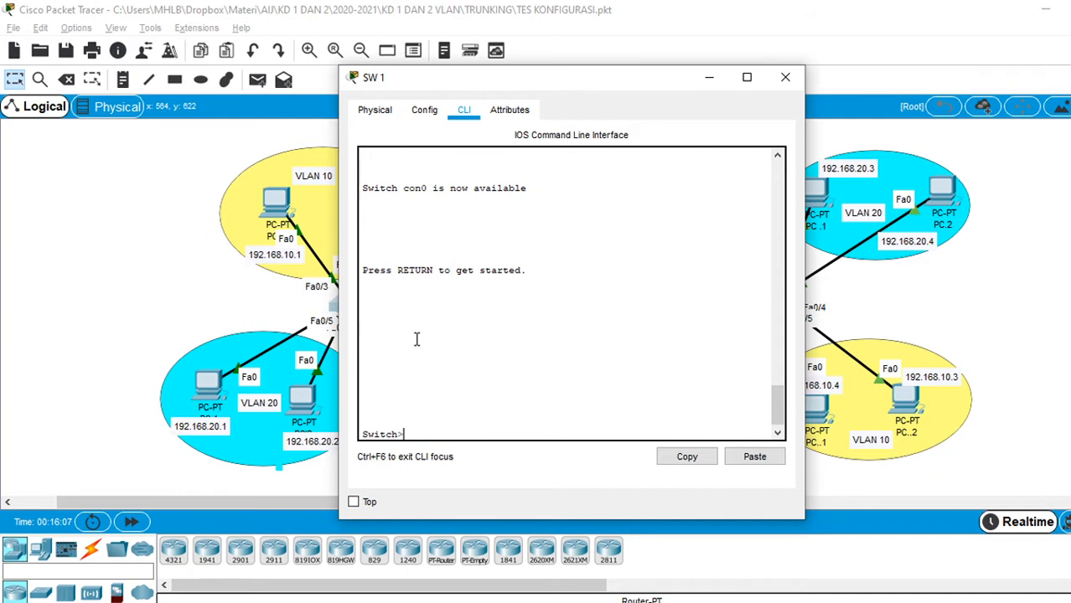
type("en")
key("Return")
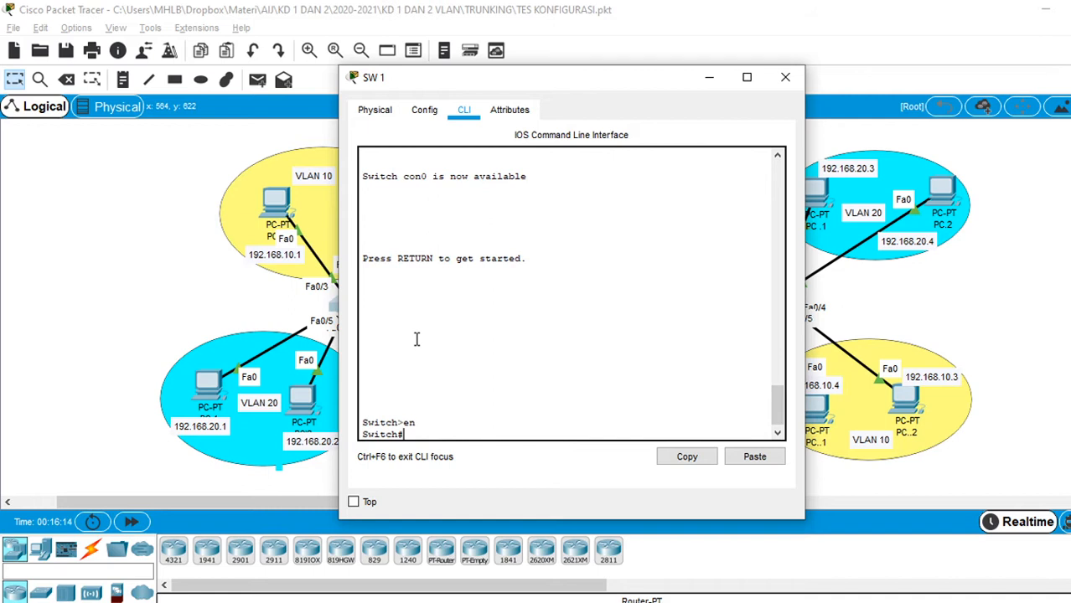
type("vlan database")
key("Return")
type("vlan)#vlan")
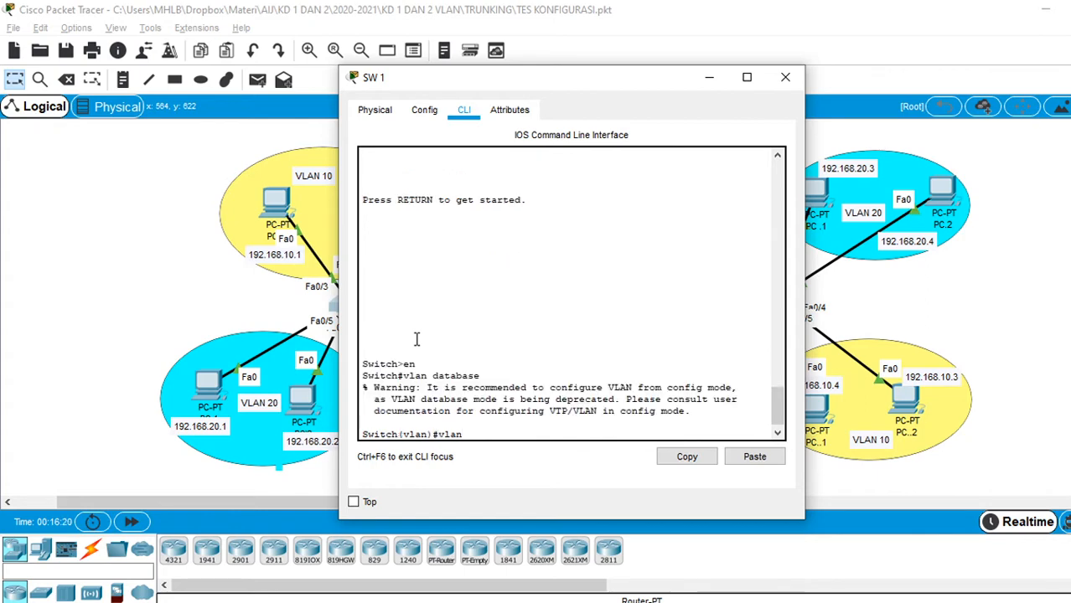
type(" 10 name Virtu")
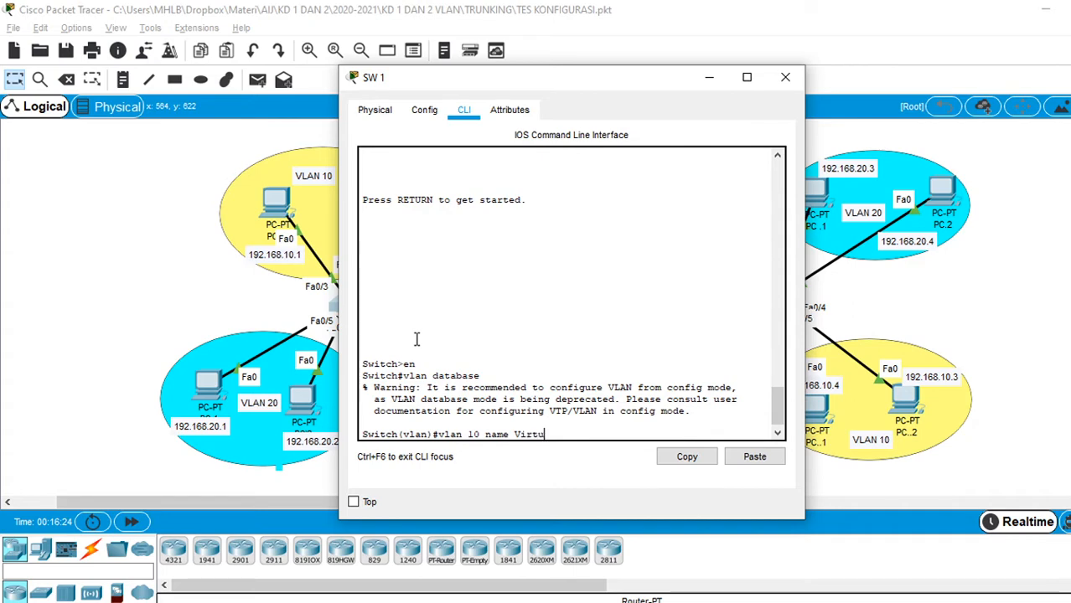
type("al_10")
key("Return")
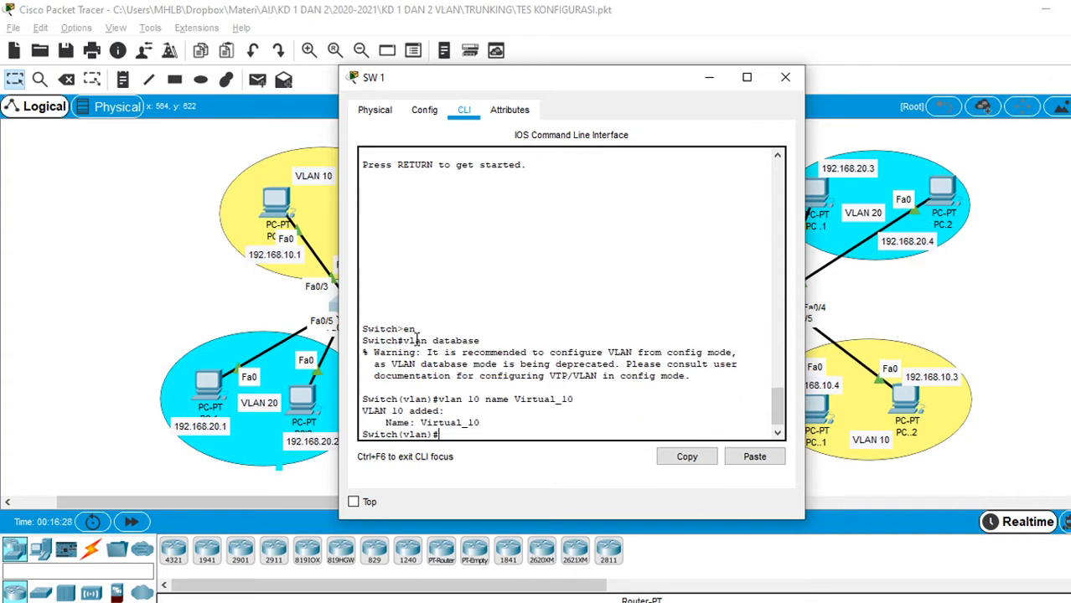
- Create VLAN 20 named Virtual_20 and exit the VLAN database
key("Up")
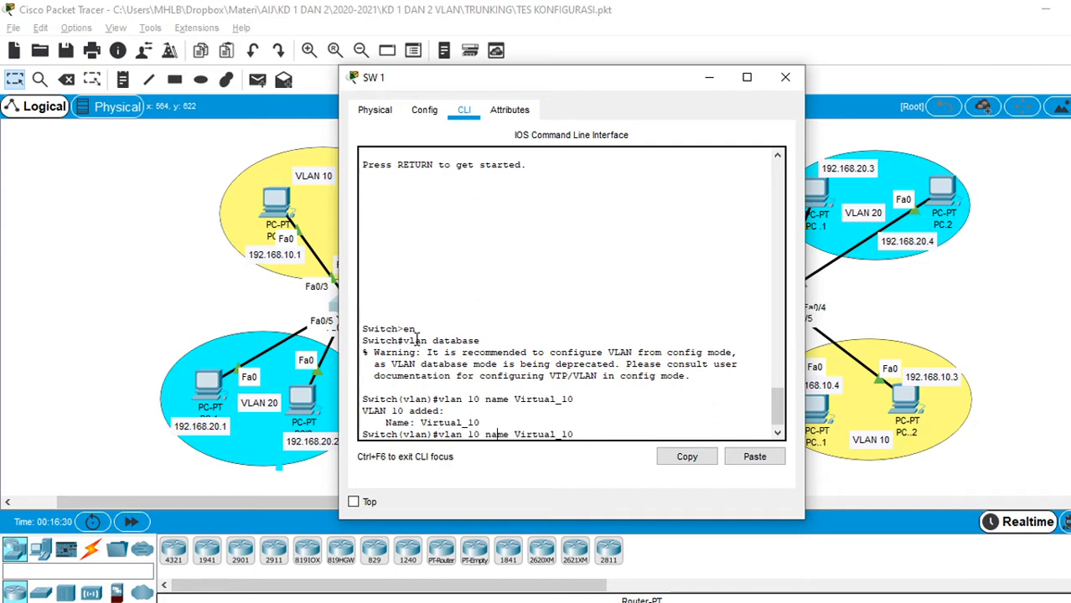
key("Left")
key("Left")
key("BackSpace")
key("BackSpace")
type("20")
key("End")
key("Return")
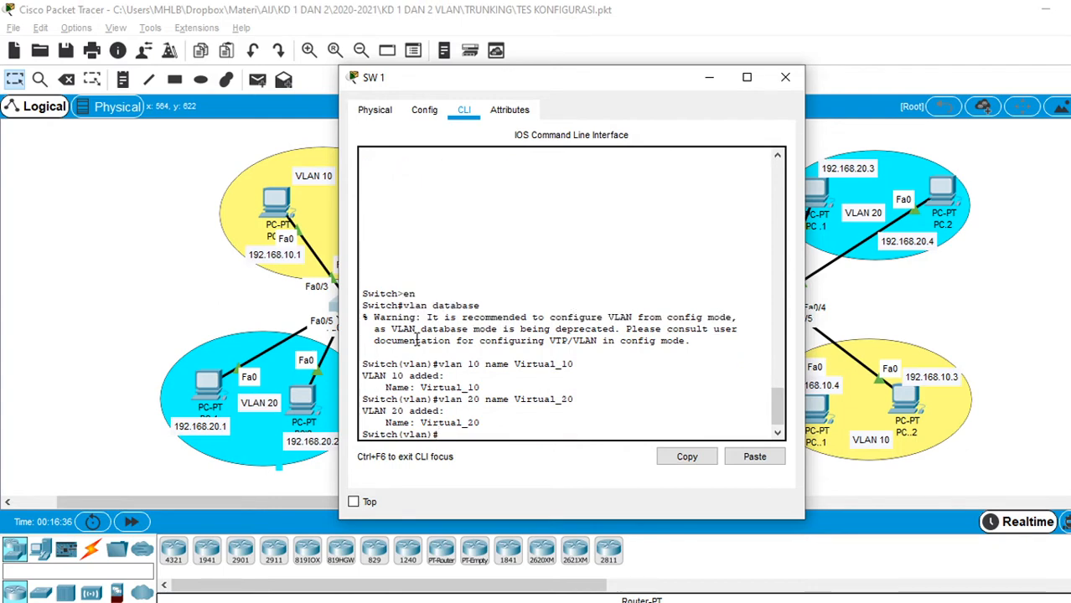
type("ex")
key("Return")
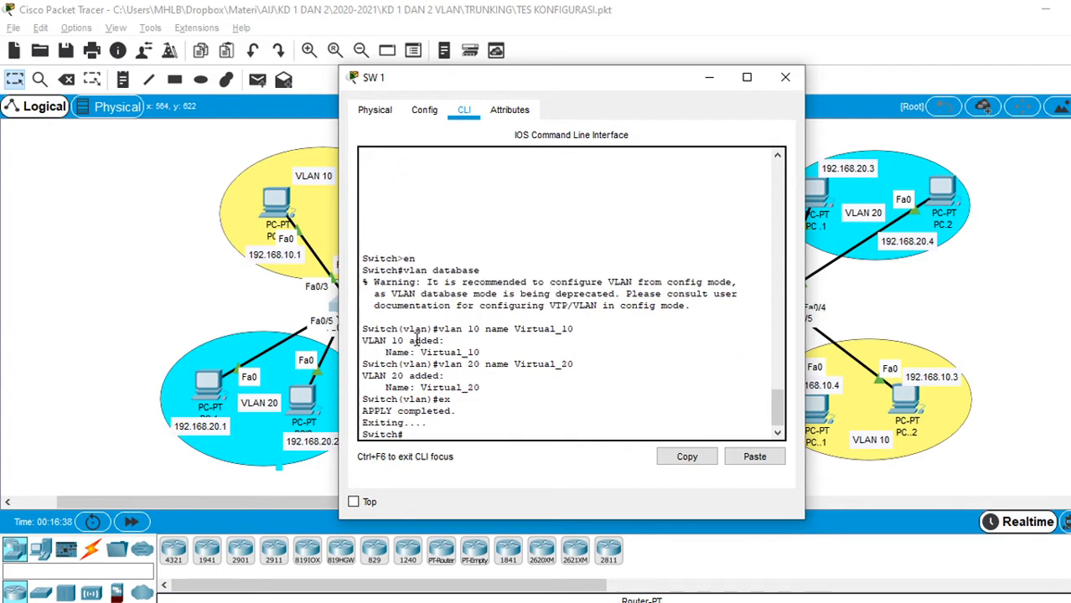
- Display SW 1's brief VLAN table with show vlan brief and check the entries for VLANs 10 and 20
type("show vlan brief")
key("Return")
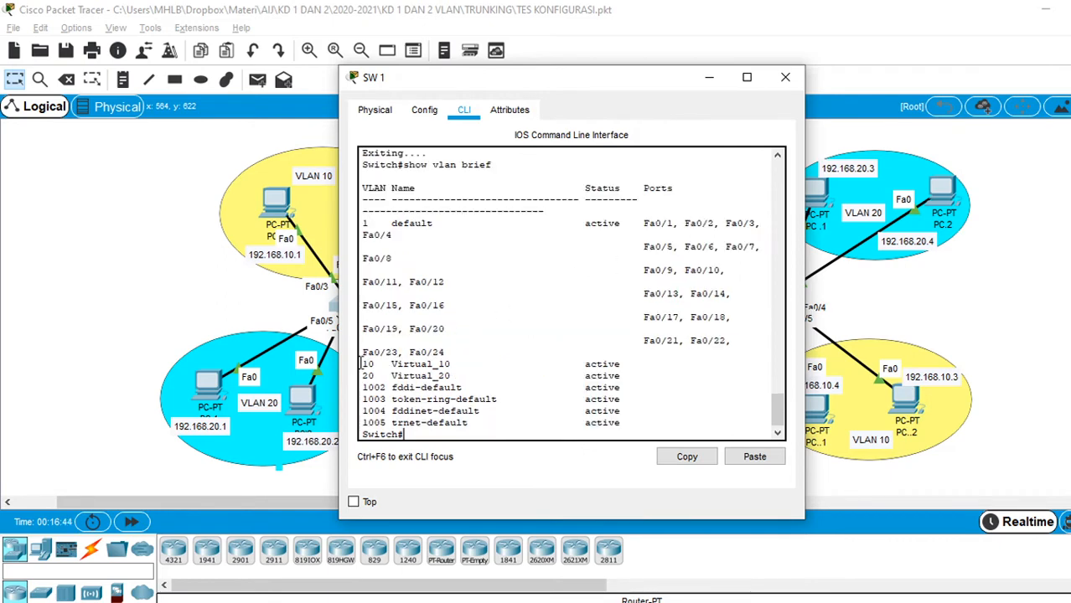
left_click_drag(360, 362, 467, 377)
left_click(474, 387)
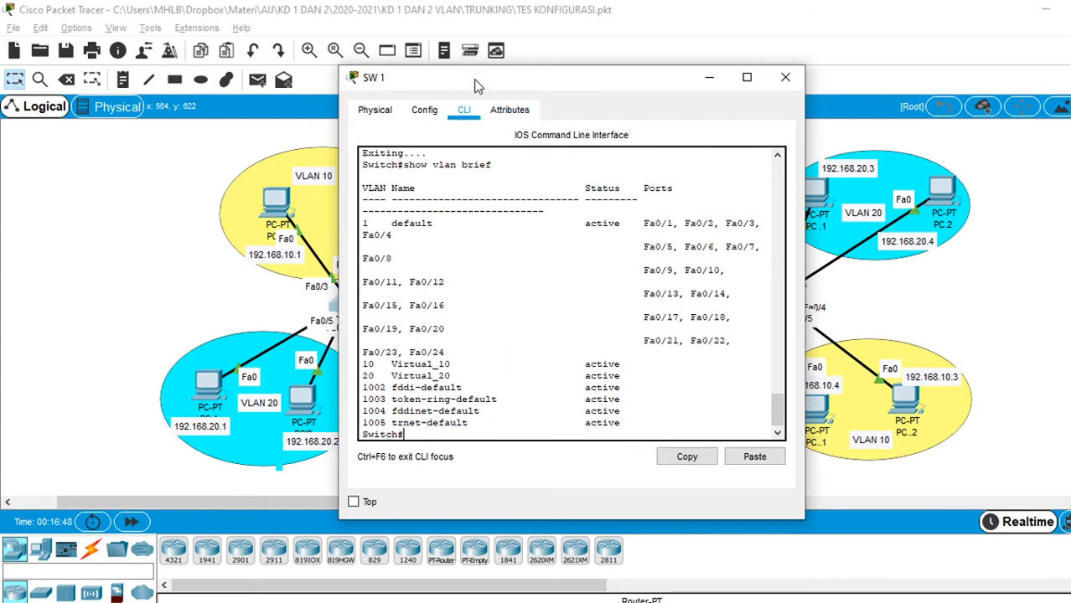
- Move the SW 1 window aside to uncover the switch's port labels, and enter global configuration mode
left_click_drag(480, 87, 592, 82)
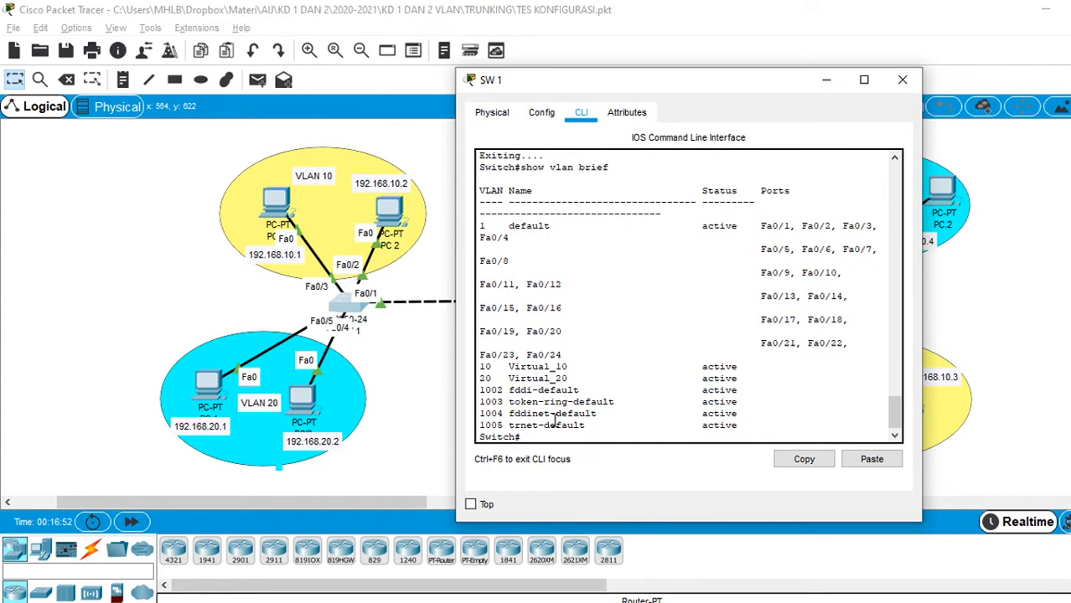
type("conf t")
key("Return")
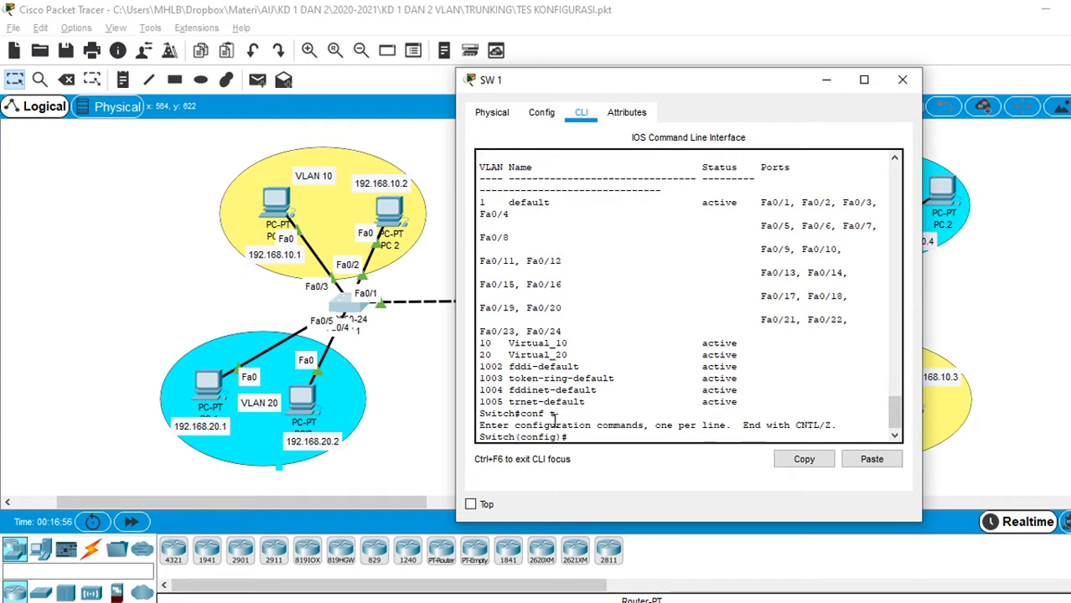
left_click(356, 314)
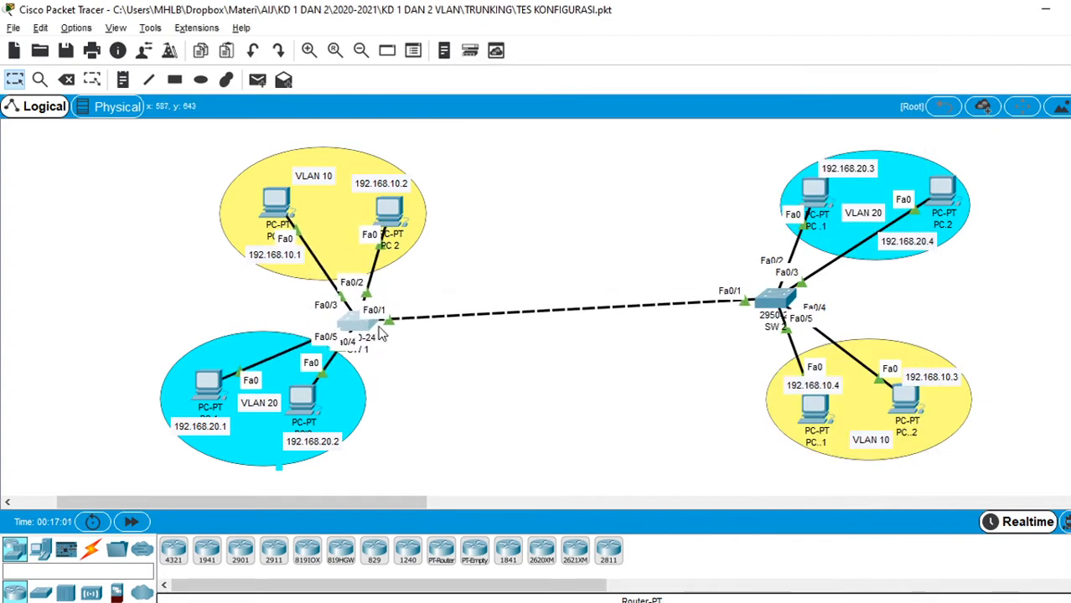
mouse_move(356, 311)
left_mouse_down()
mouse_move(348, 301)
mouse_move(362, 326)
mouse_move(360, 315)
left_mouse_up()
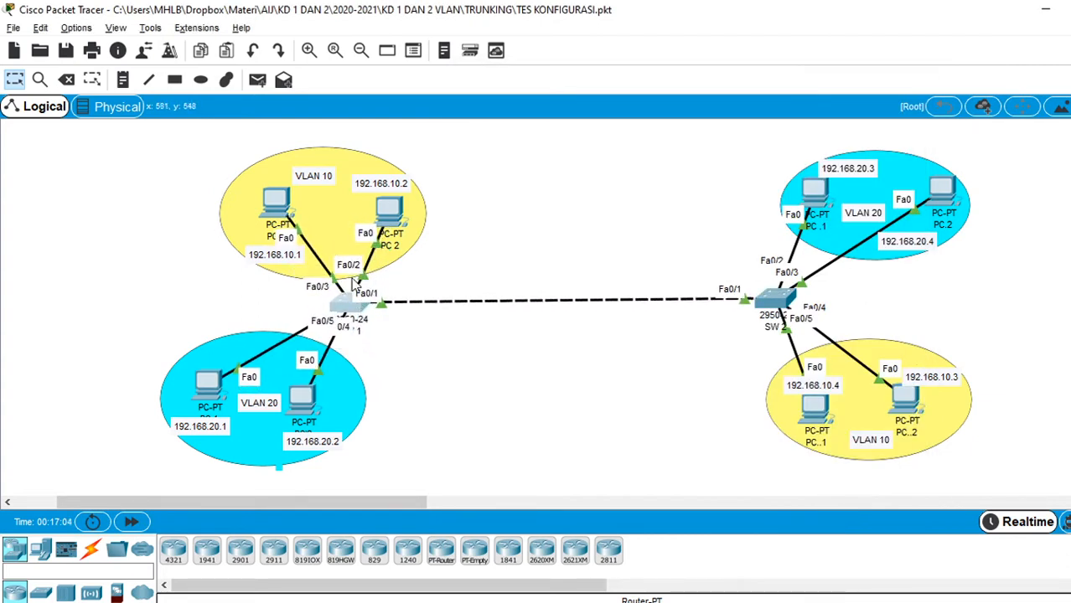
key("alt+Tab")
- Enter interface range configuration for ports fa 0/2-3 on SW 1
type("in")
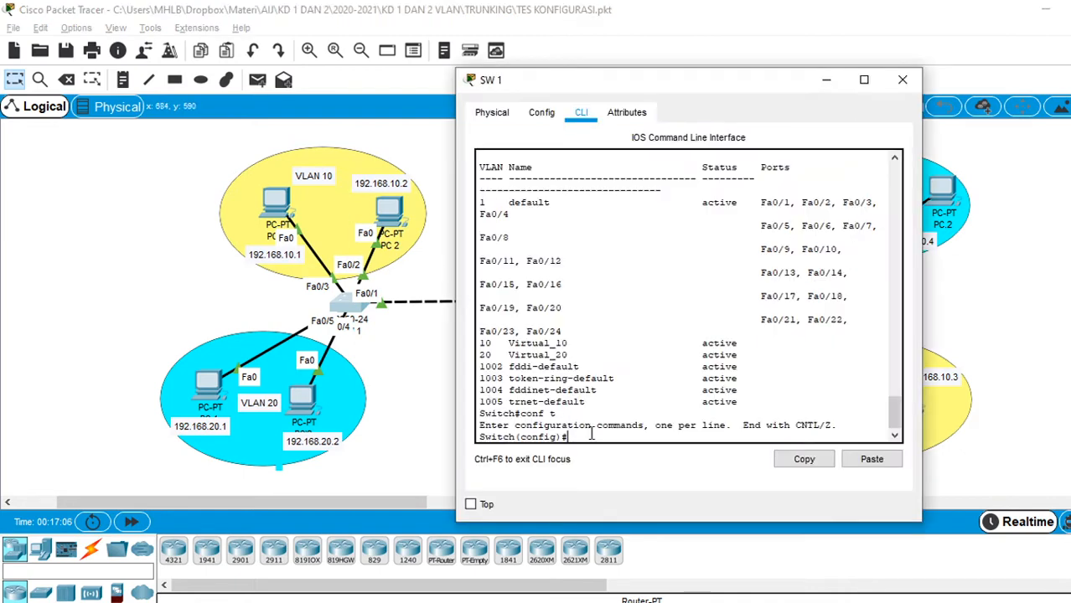
type("t ")
type("fa ffa")
key("BackSpace")
key("BackSpace")
key("BackSpace")
key("BackSpace")
key("BackSpace")
key("BackSpace")
type("ra")
key("Tab")
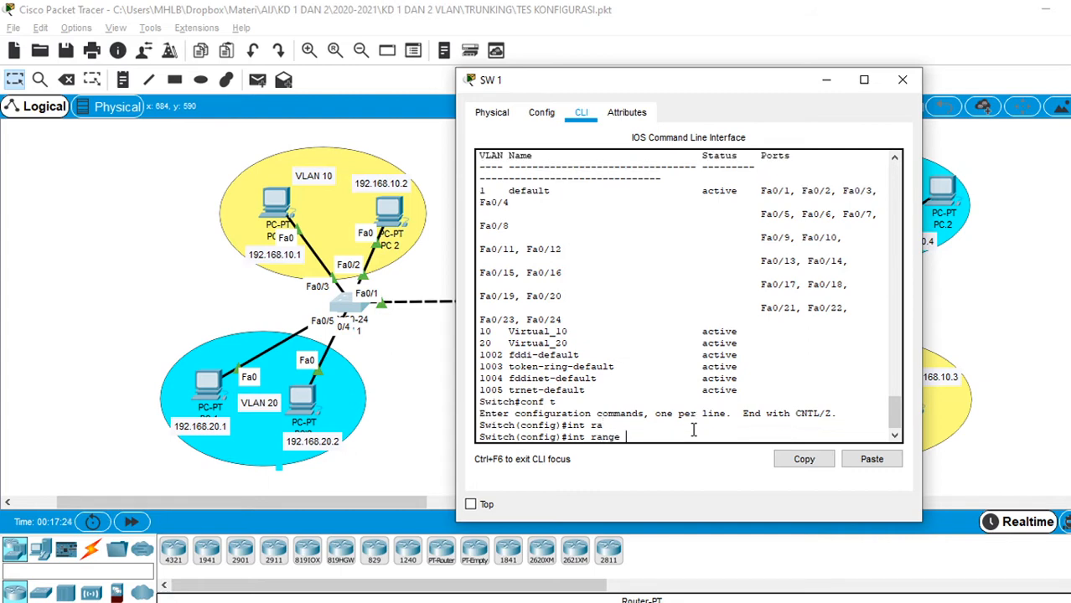
key("BackSpace")
type("fa 0/2-")
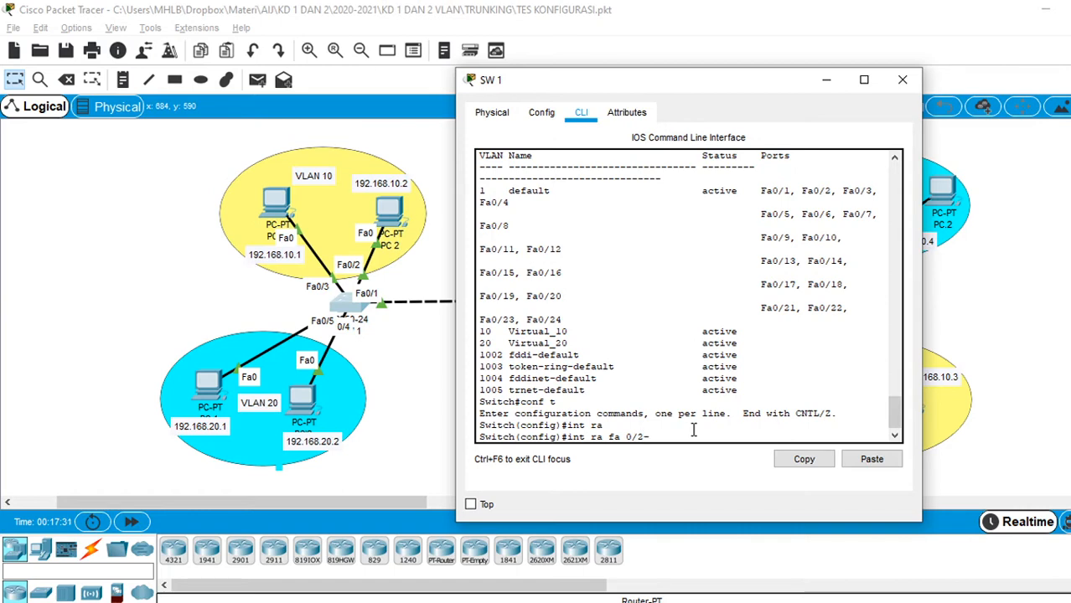
type("3")
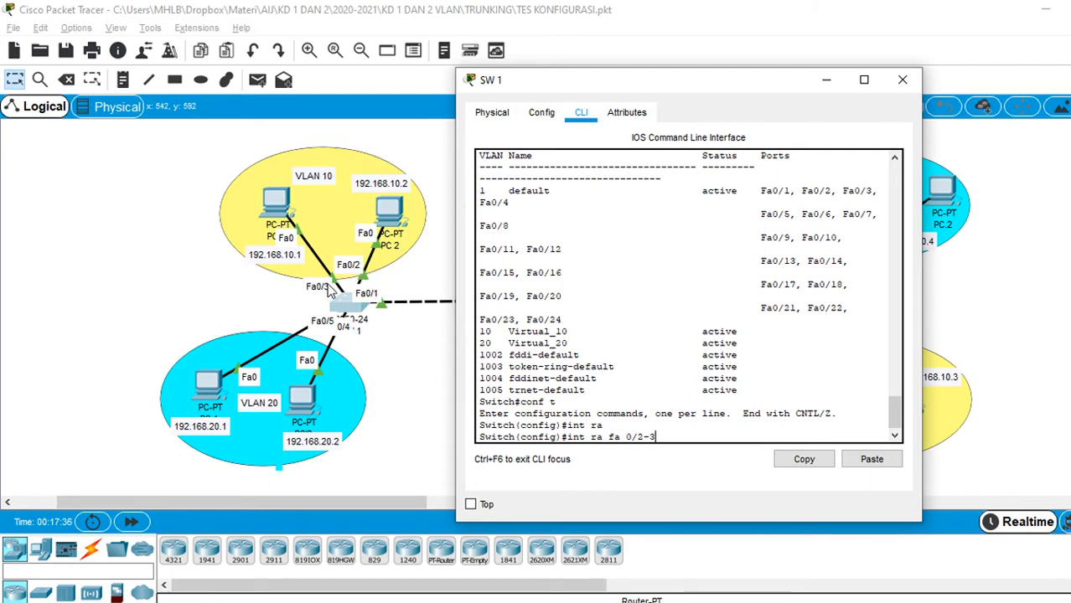
key("Return")
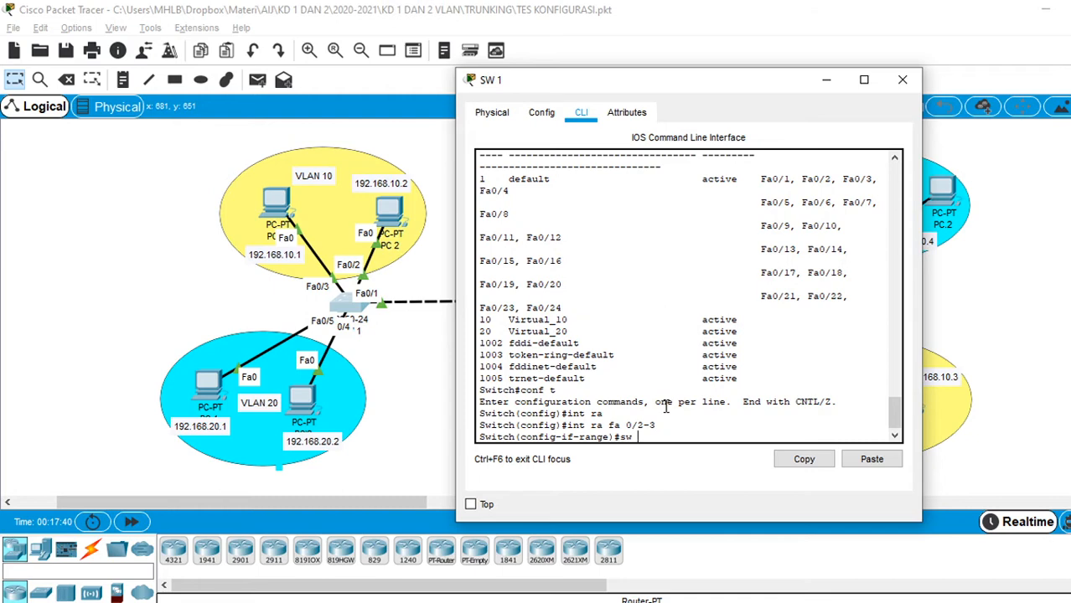
- Set the switchport mode of the fa 0/2-3 range to access
key("BackSpace")
key("BackSpace")
key("BackSpace")
type("sw mo acc")
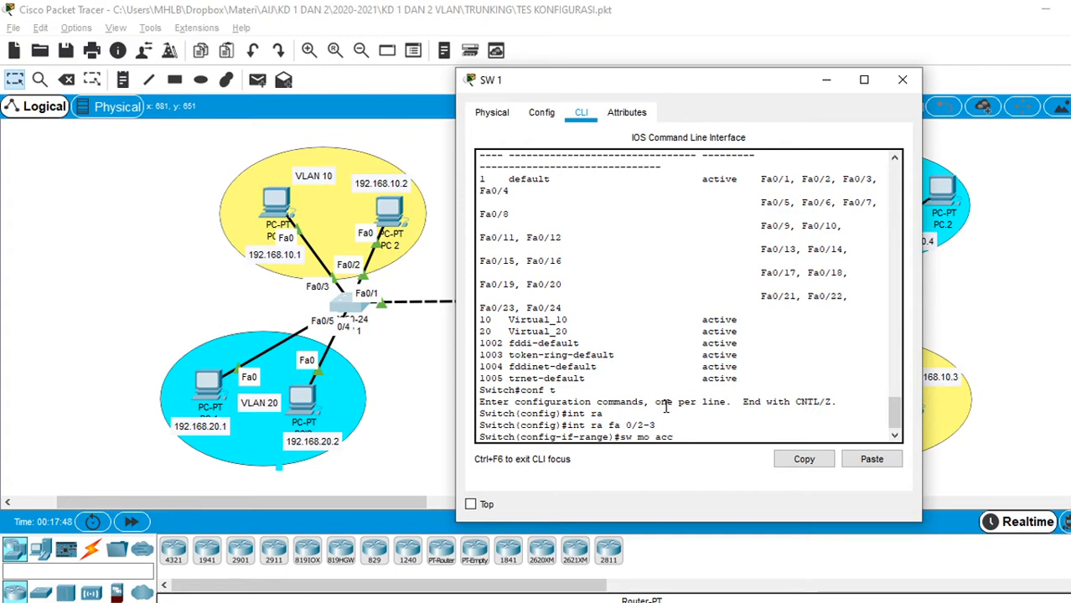
key("Return")
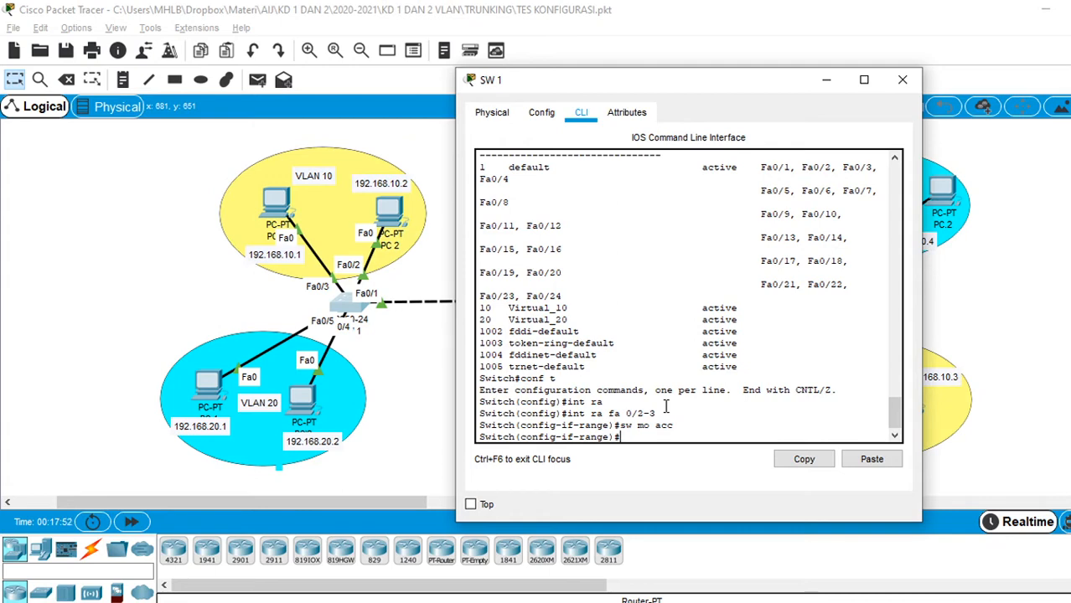
- Assign the fa 0/2-3 ports to access VLAN 10 and exit the interface range configuration
type("sw")
type(" mo")
key("BackSpace")
key("BackSpace")
type("acc vlan 10")
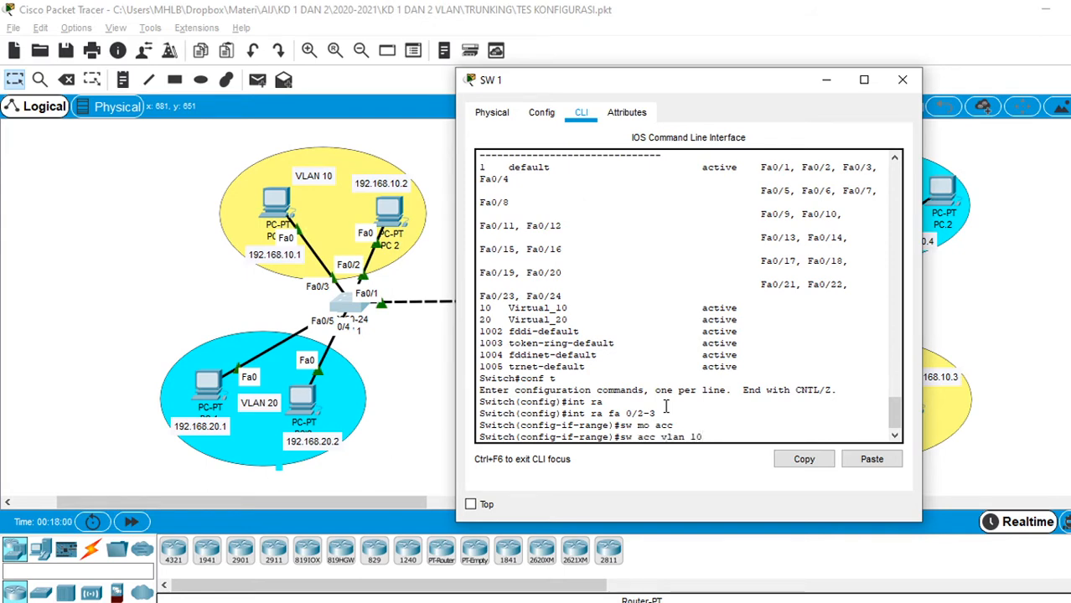
key("Return")
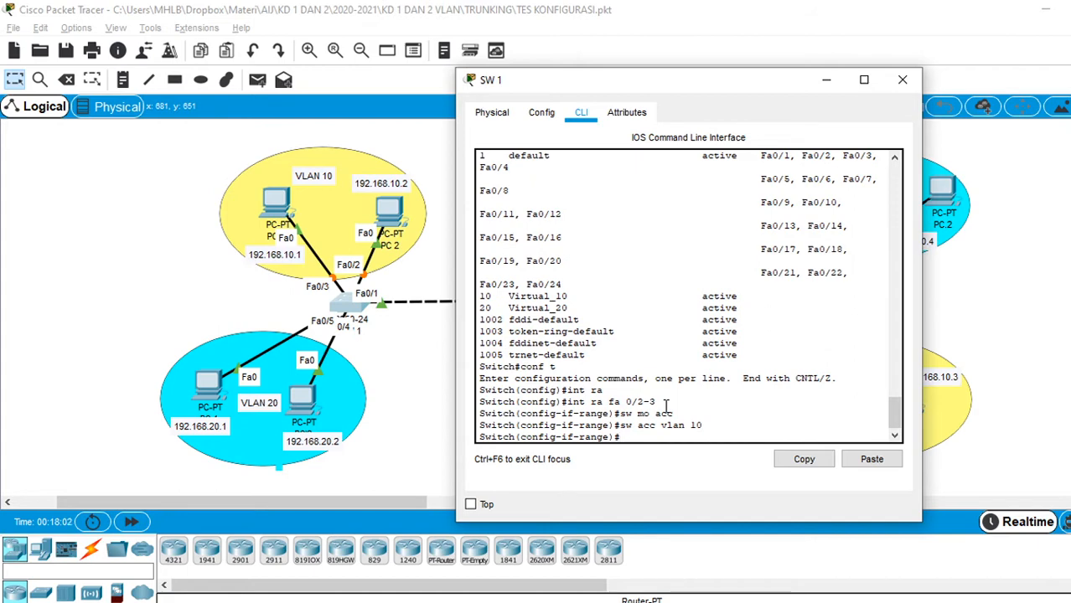
type("exit")
key("Return")
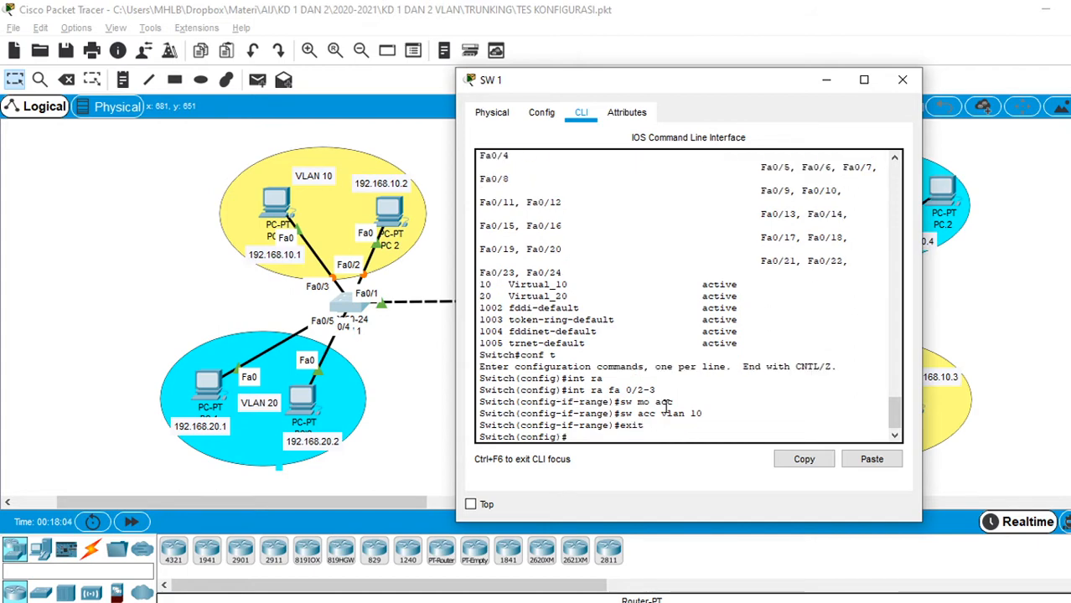
- Enter interface range configuration for ports fa 0/4-5 on SW 1
key("Up")
key("Up")
key("Up")
key("Up")
key("BackSpace")
key("BackSpace")
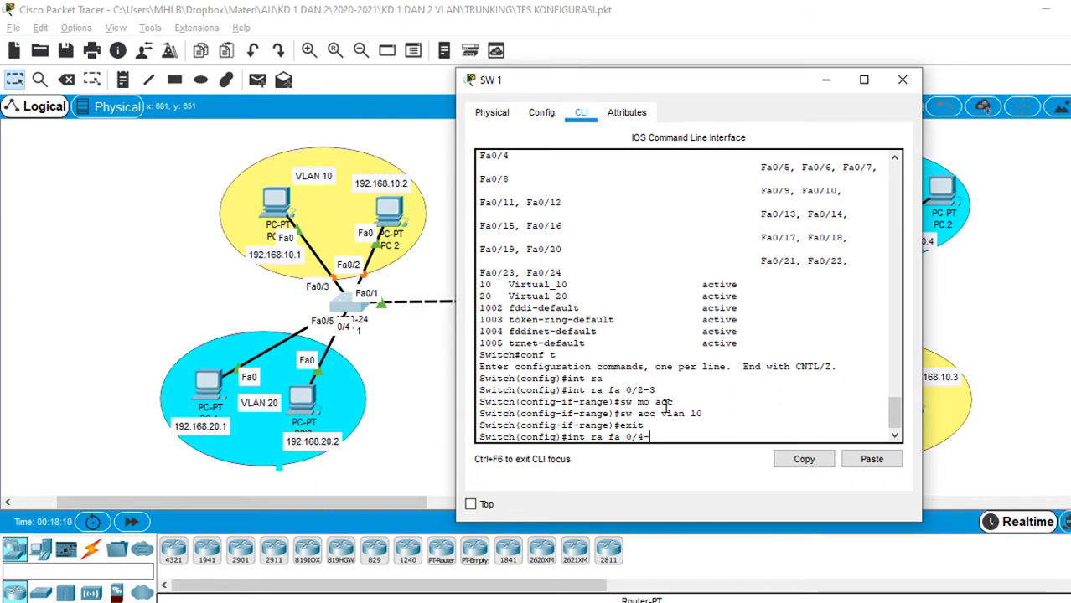
type("4-5")
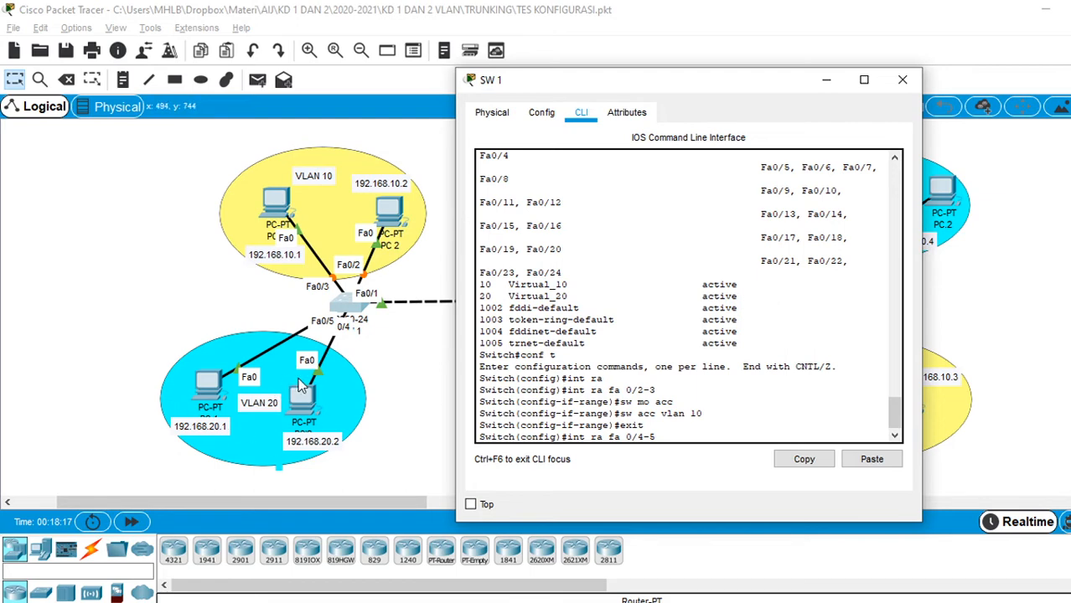
key("Return")
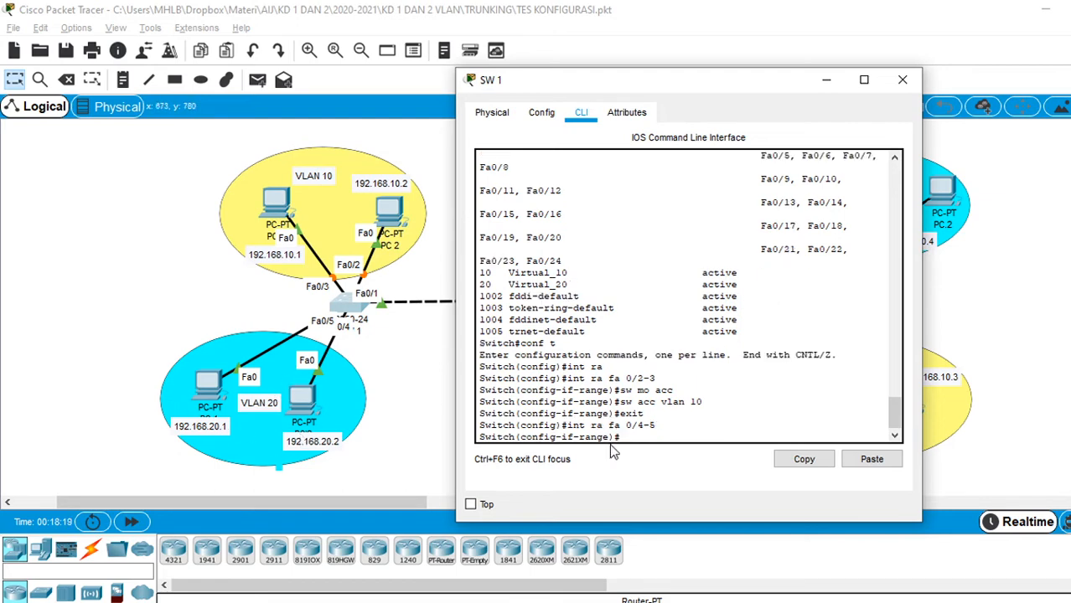
- Set the fa 0/4-5 ports to access mode and assign them to access VLAN 20
type("sw mo acc")
key("Return")
type("sw a")
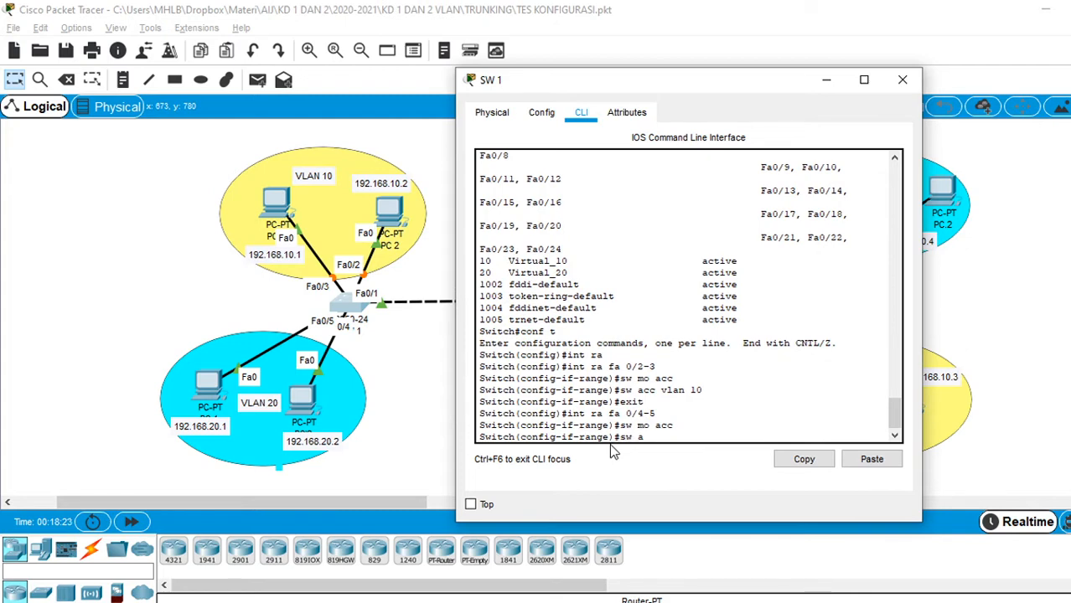
type("cc vlan 20")
key("Return")
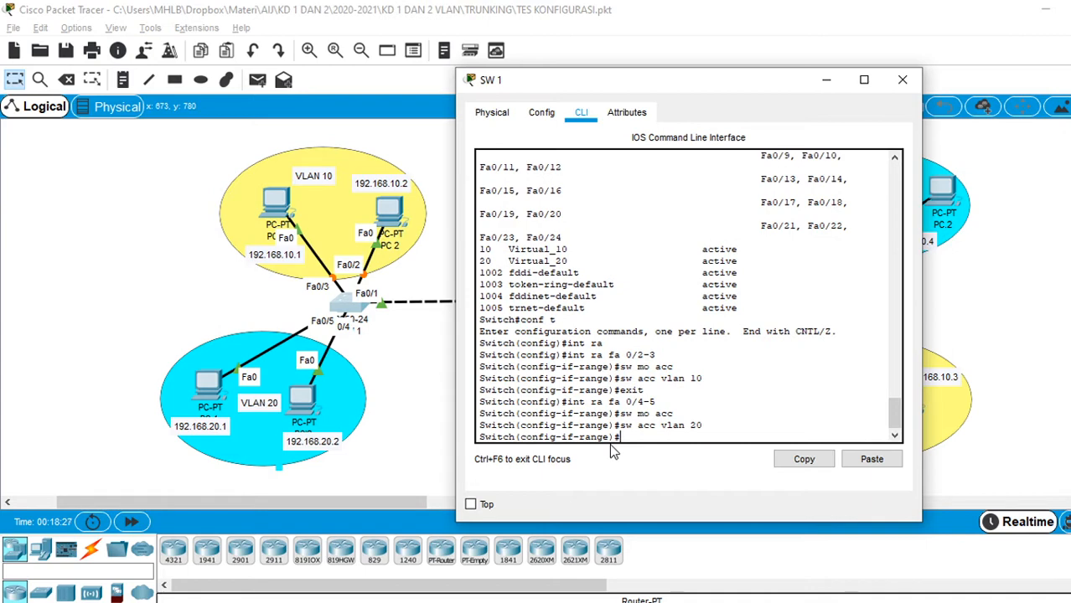
- Run do show vlan brief on SW 1 and check the port assignments of VLANs 10 and 20
key("BackSpace")
key("BackSpace")
type("show")
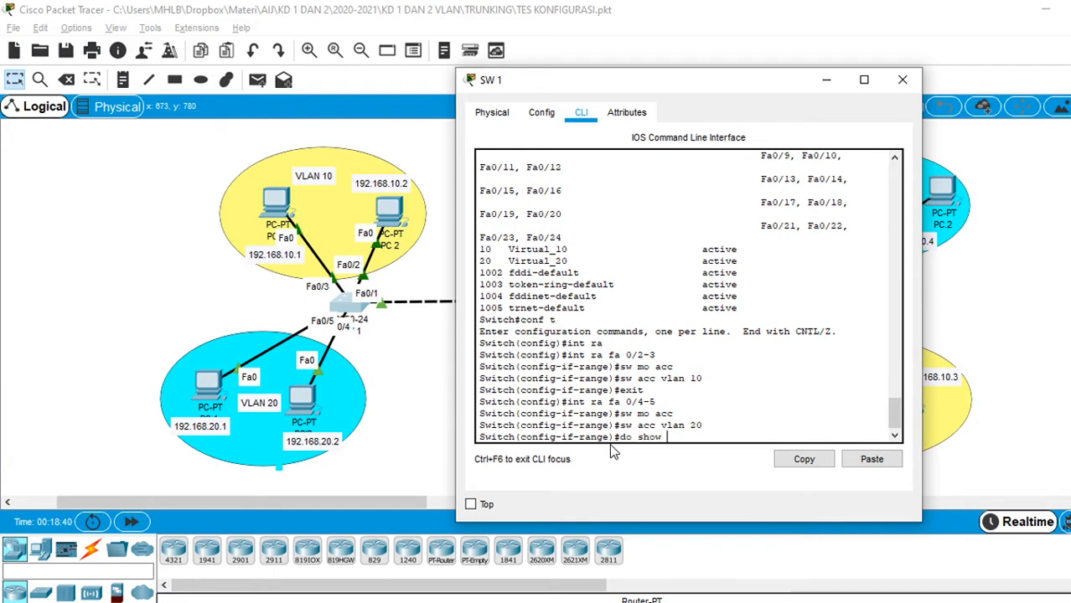
type(" vlan b")
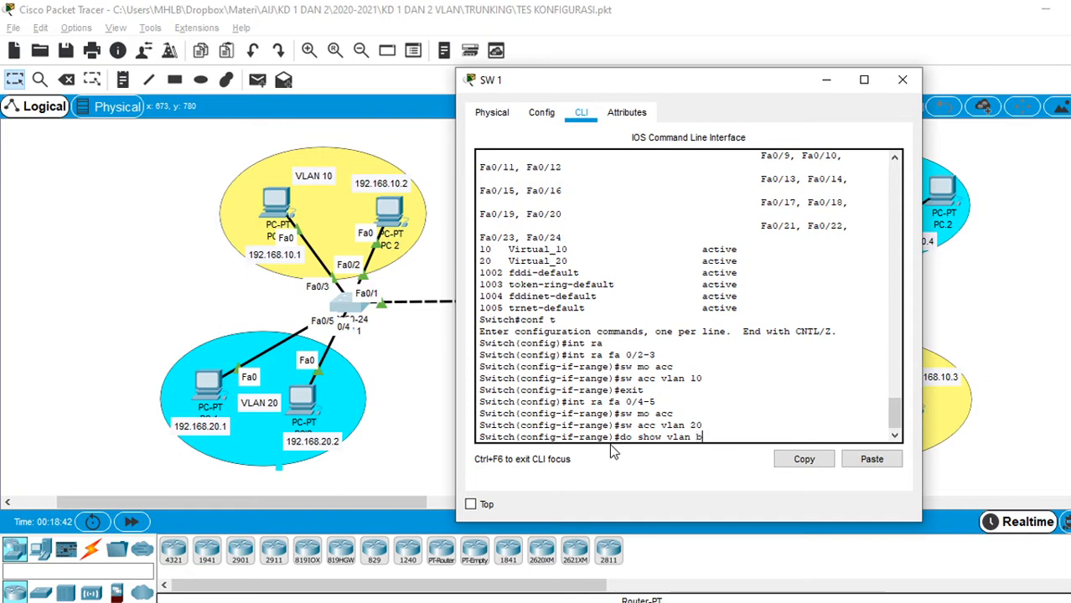
type("rief")
key("Return")
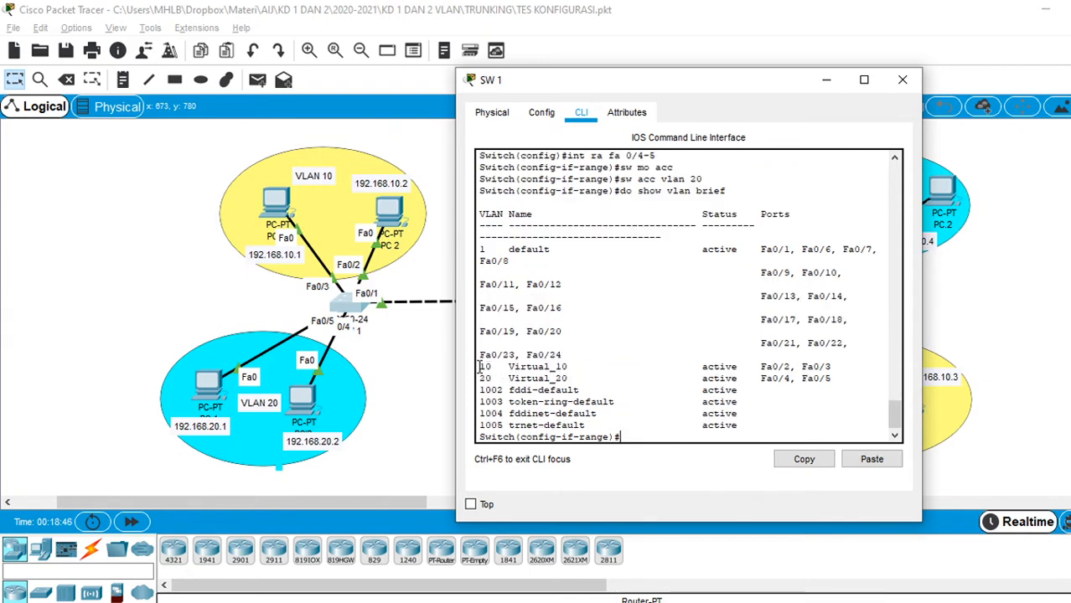
left_click_drag(479, 366, 571, 367)
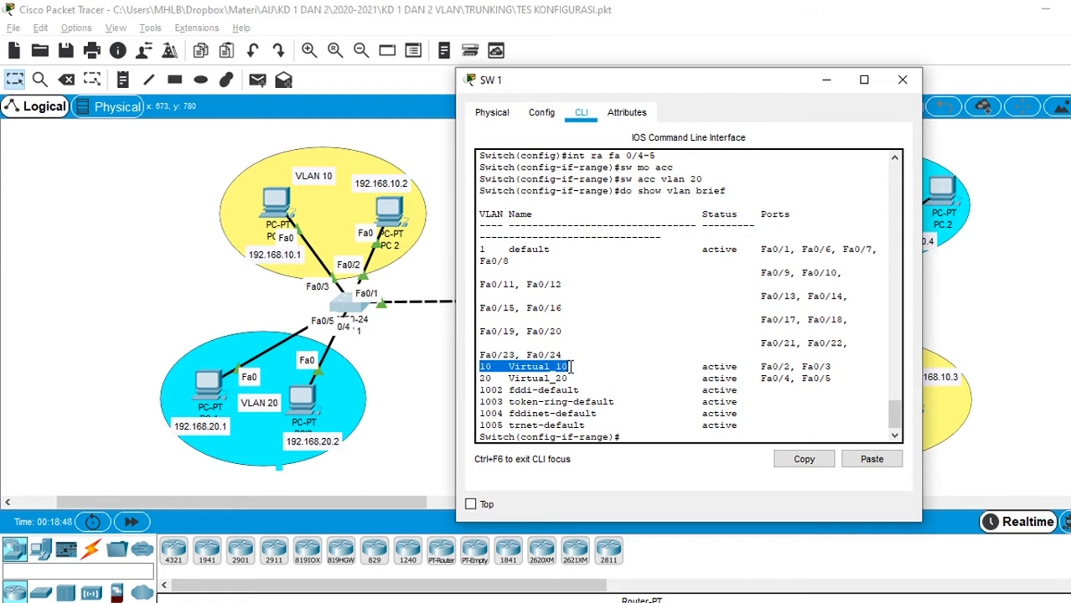
left_click(528, 369)
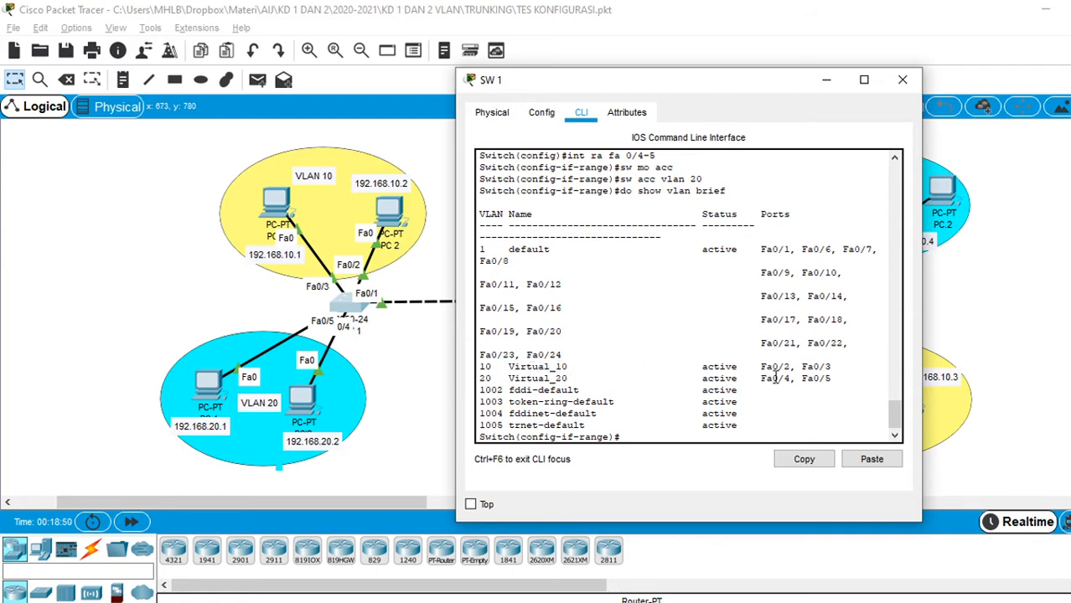
- Examine the ports listed for VLANs 10 and 20 in SW 1's VLAN table and close the SW 1 window
left_click_drag(760, 369, 829, 367)
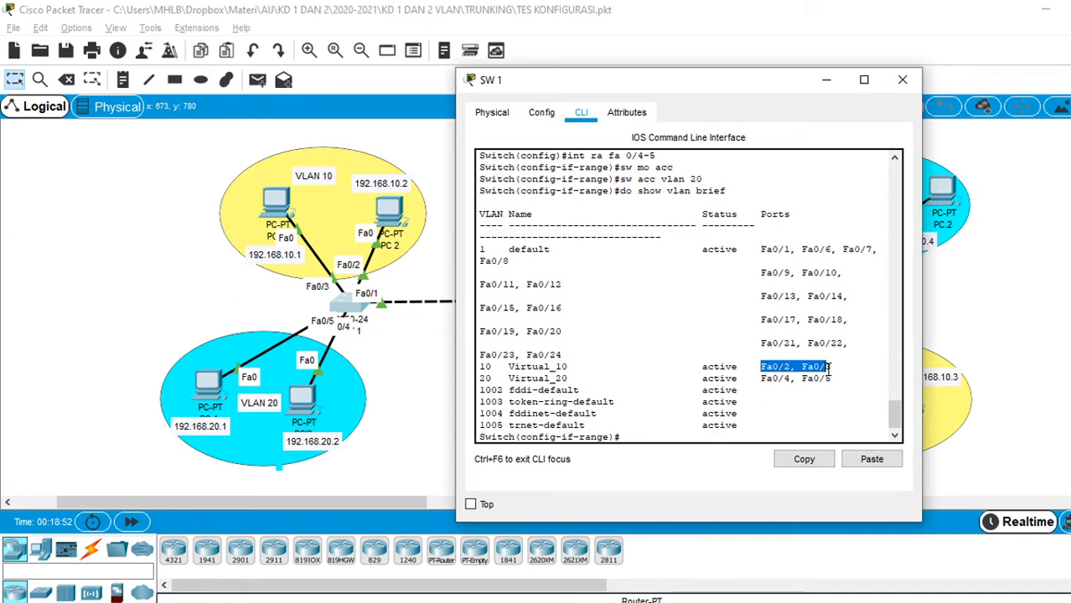
left_click(481, 379)
left_click_drag(481, 379, 821, 386)
left_click(764, 382)
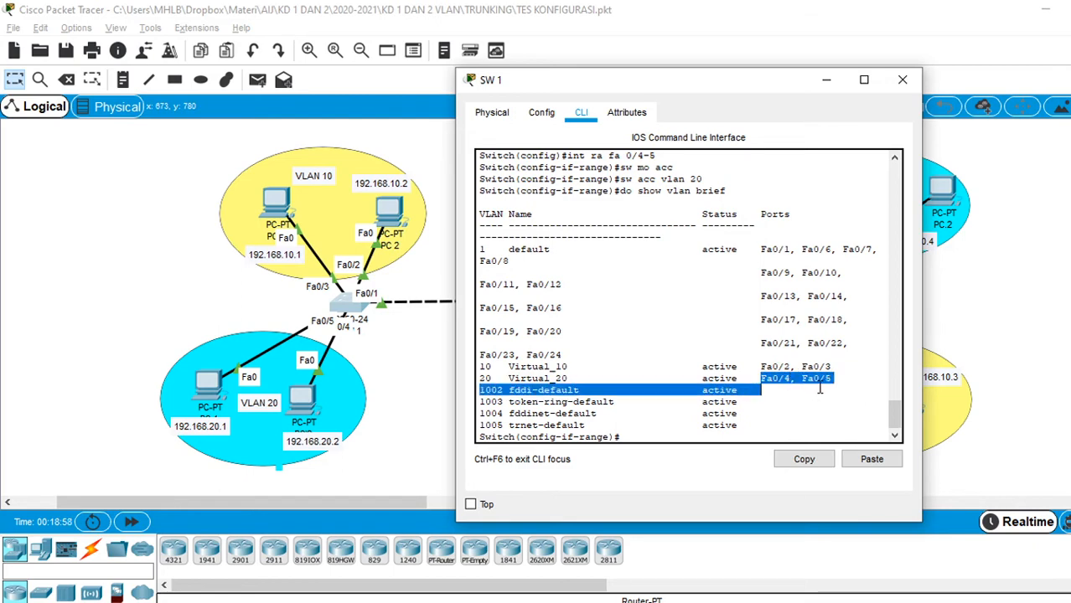
left_click(825, 381)
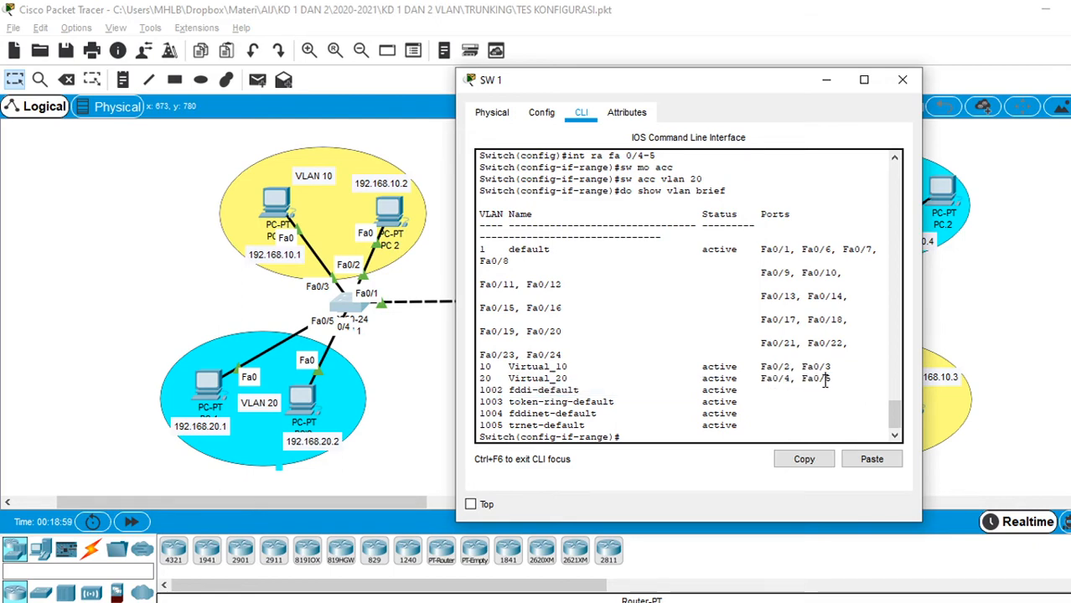
left_click(903, 81)
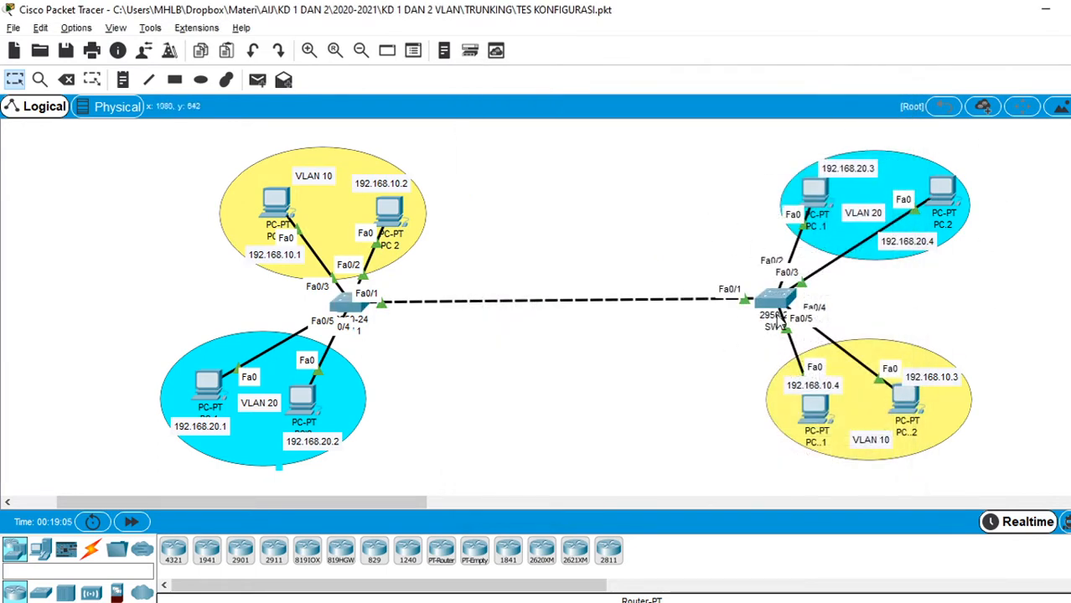
- Open the SW 2 command line, enter privileged mode and enter VLAN database mode
left_click(778, 303)
left_click_drag(519, 77, 728, 88)
key("Return")
type("en")
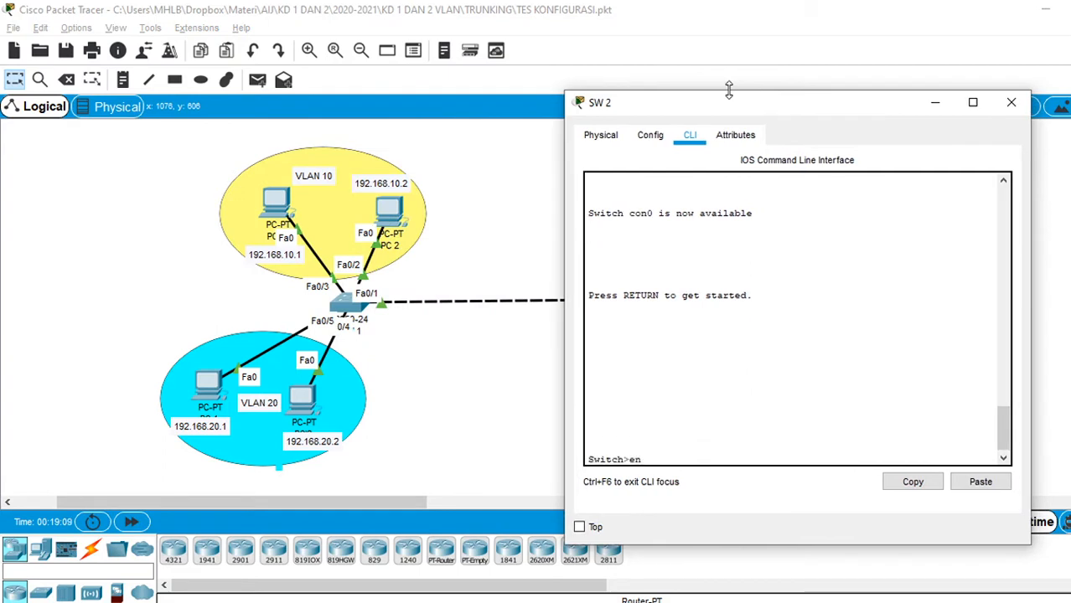
key("Return")
type("vlan")
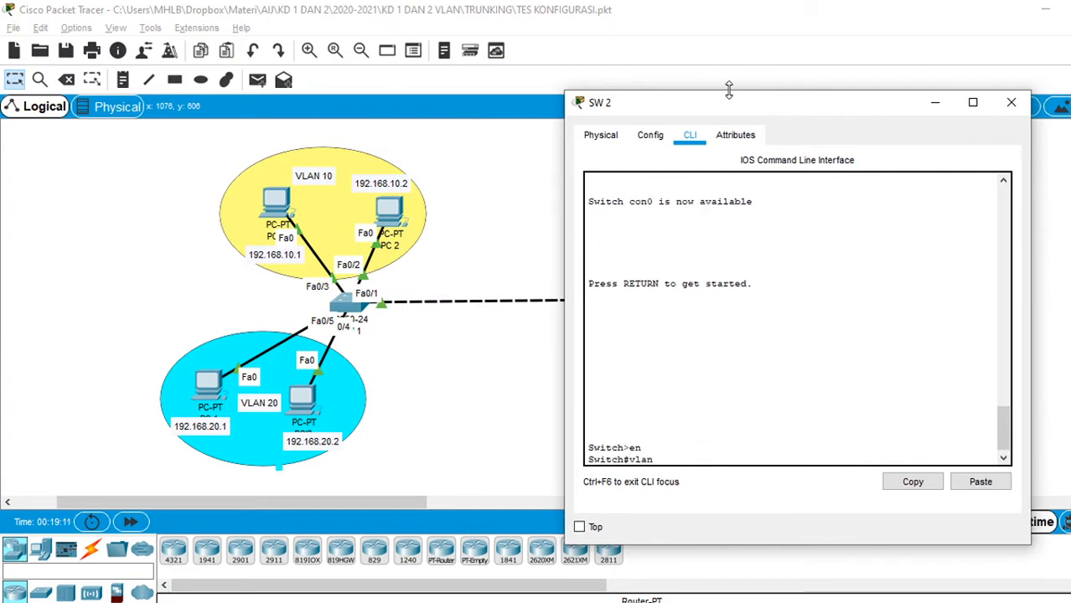
type(" database")
key("Return")
- Try to add VLAN 10 with the name Virtual_10 in SW 2's VLAN database
type("vlan)#vlan")
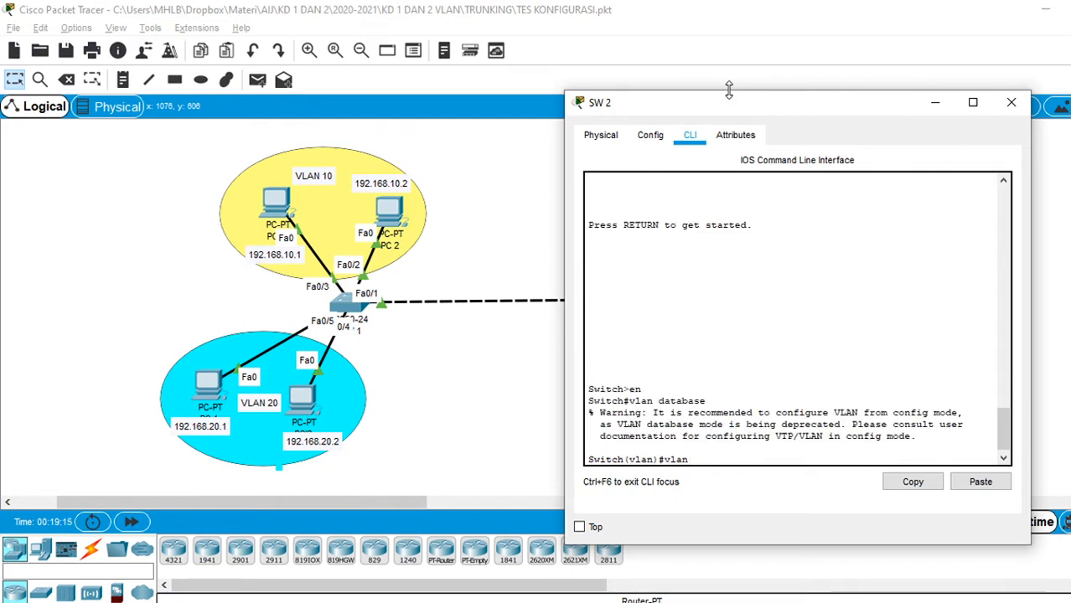
type(" 10 name ")
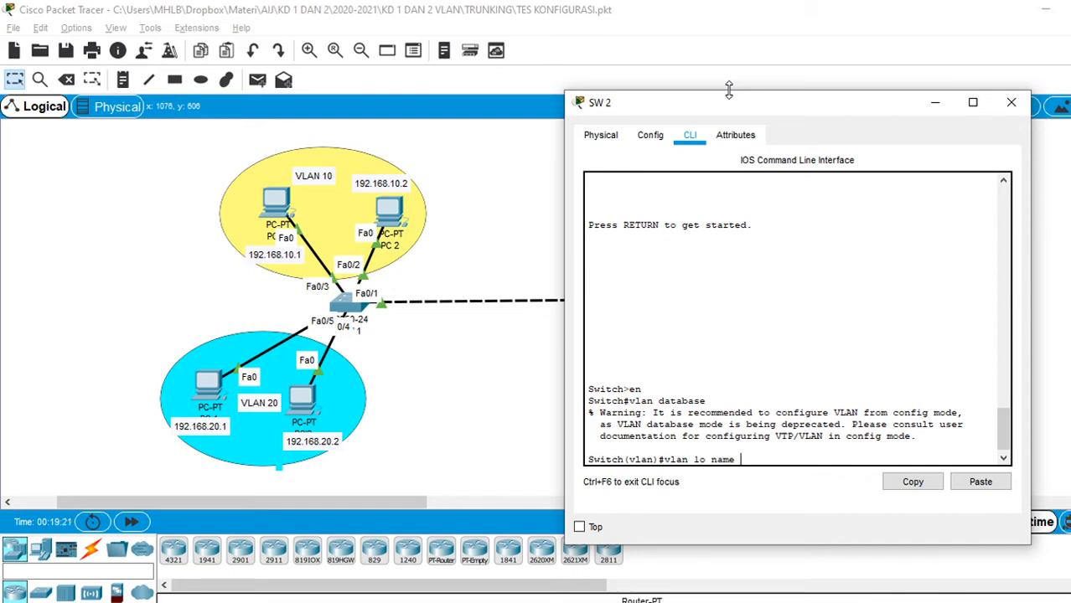
type("Vritua")
key("BackSpace")
key("BackSpace")
key("BackSpace")
type("irtu")
key("BackSpace")
type("al_10")
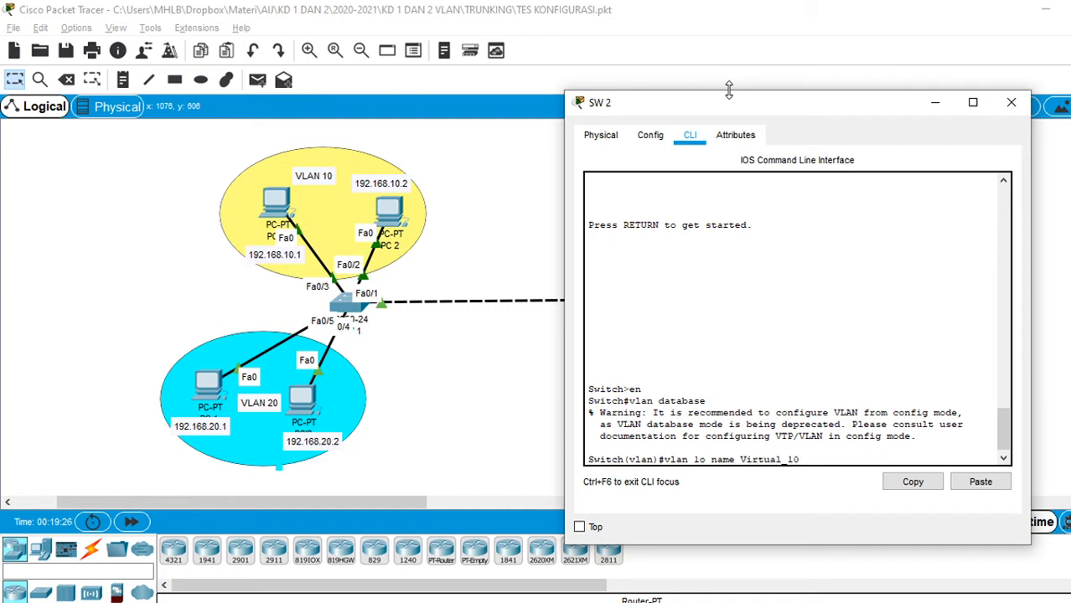
key("Return")
- Correct the mistyped VLAN number in the recalled command to add VLAN 10 named Virtual_10 on SW 2
key("Up")
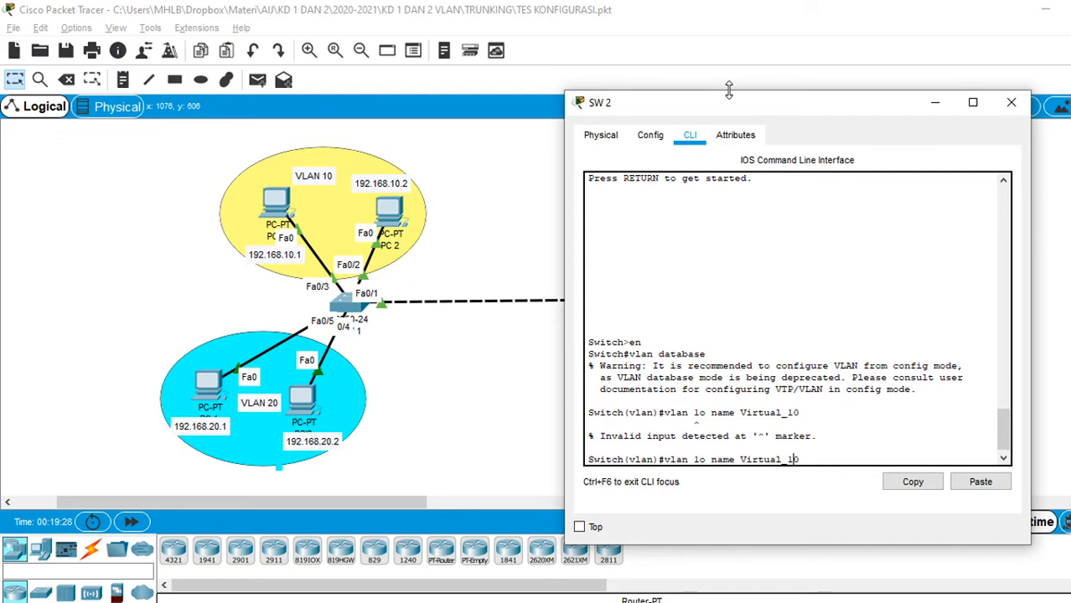
key("Left")
key("Left")
key("Left")
key("Left")
key("Left")
key("Left")
key("Left")
key("Left")
key("Left")
key("Left")
key("Left")
key("Left")
key("Left")
key("Left")
key("Left")
key("Left")
key("BackSpace")
key("BackSpace")
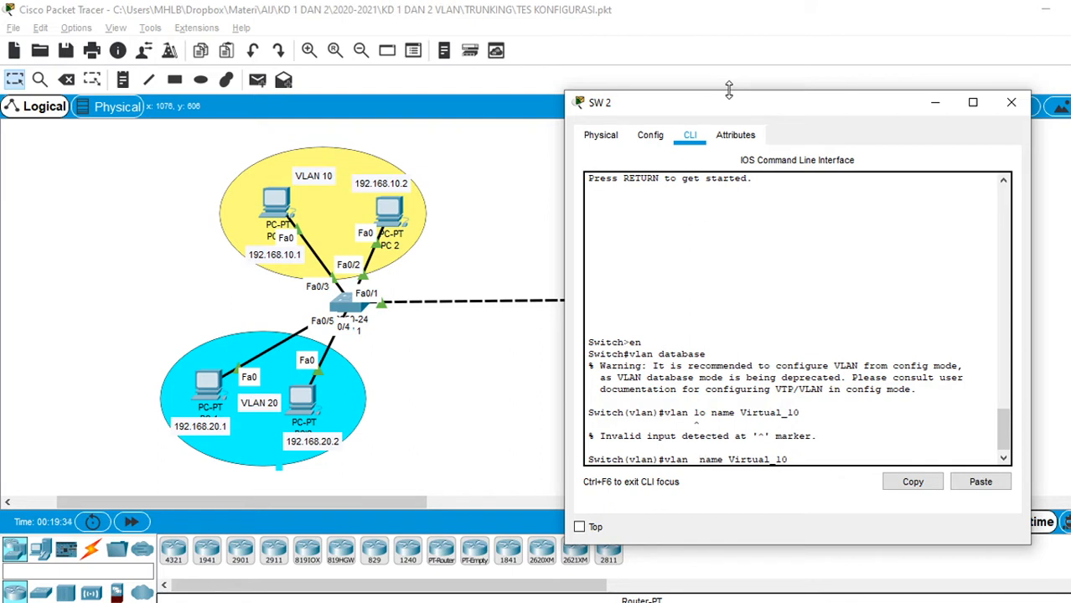
type("10")
key("Return")
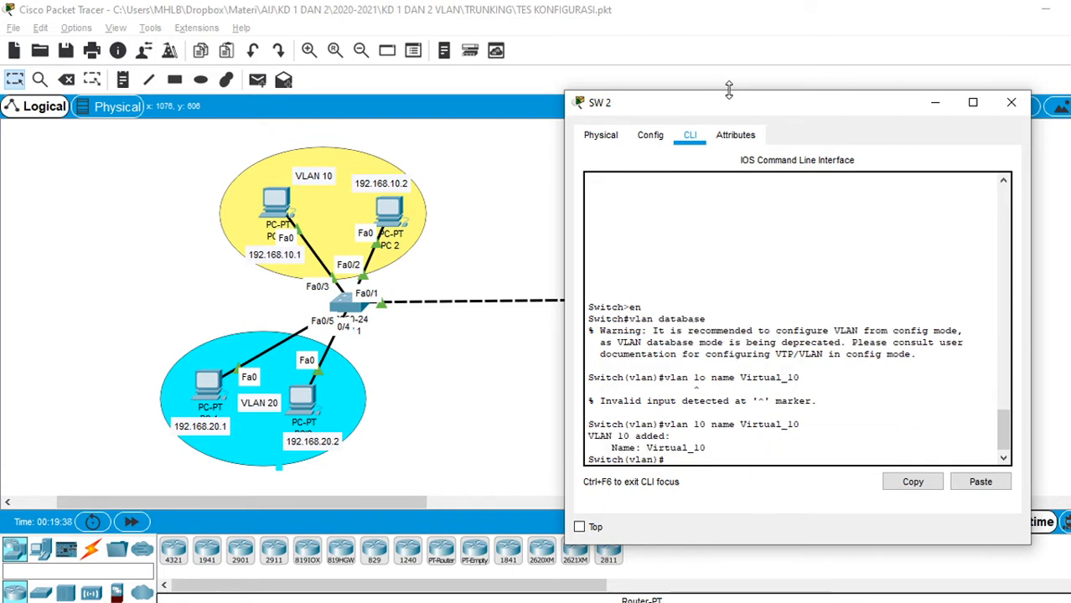
- Add VLAN 20 named Virtual_20 on SW 2 and exit VLAN database mode
key("Up")
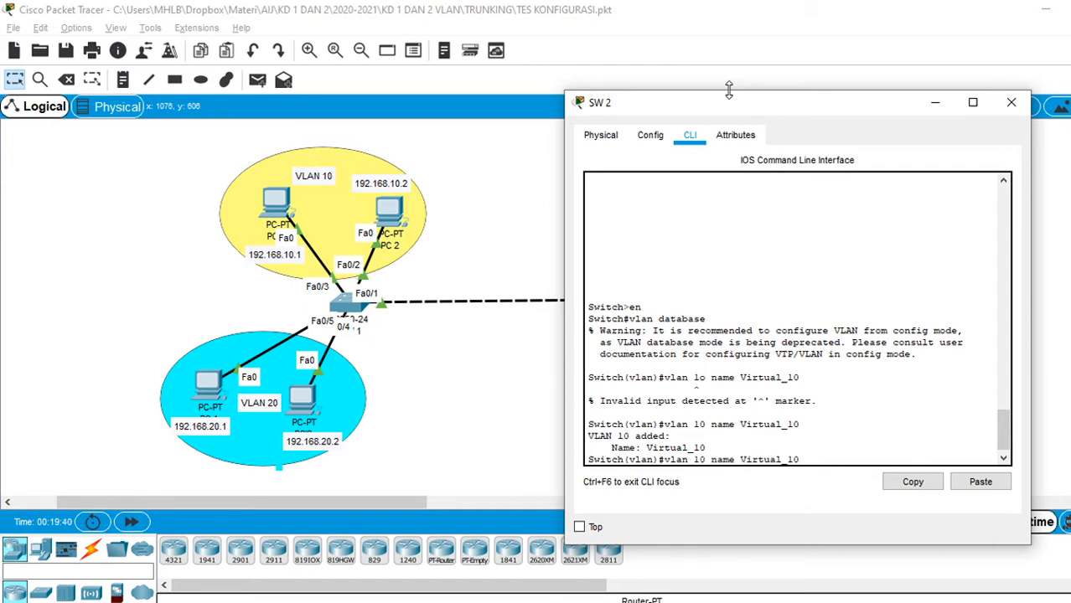
key("BackSpace")
key("BackSpace")
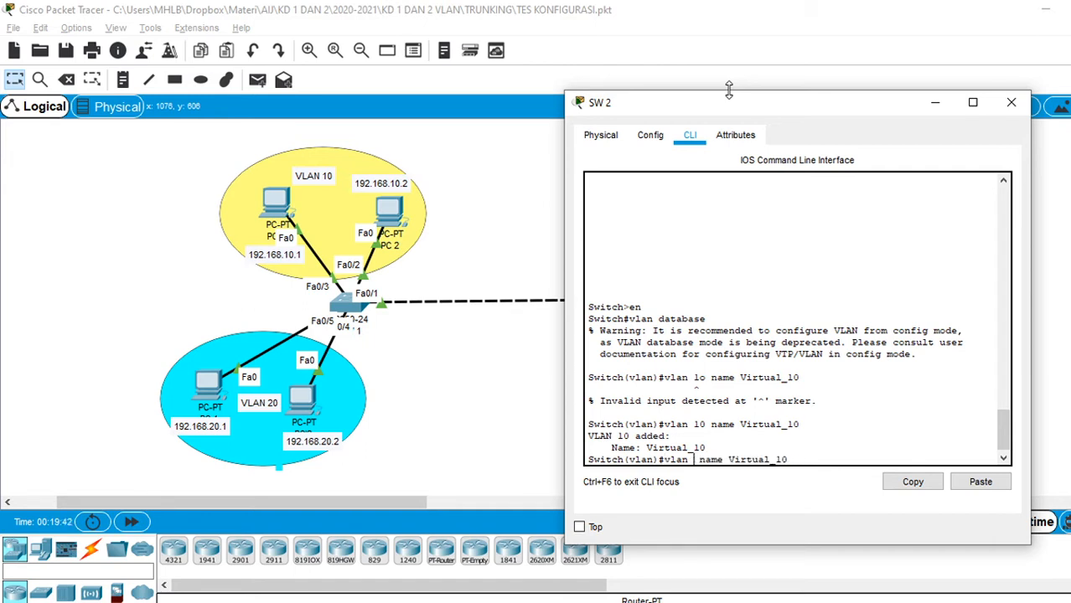
type("20")
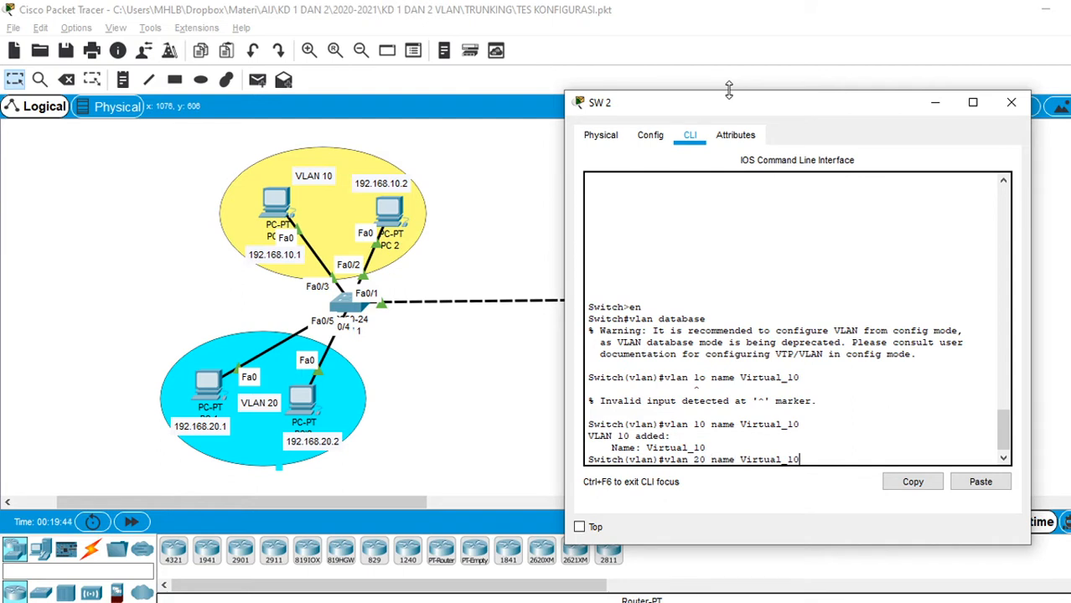
key("BackSpace")
key("BackSpace")
type("20")
key("Return")
type("ex")
key("Return")
- Run show vlan brief on SW 2 to check the VLAN list
type("h#")
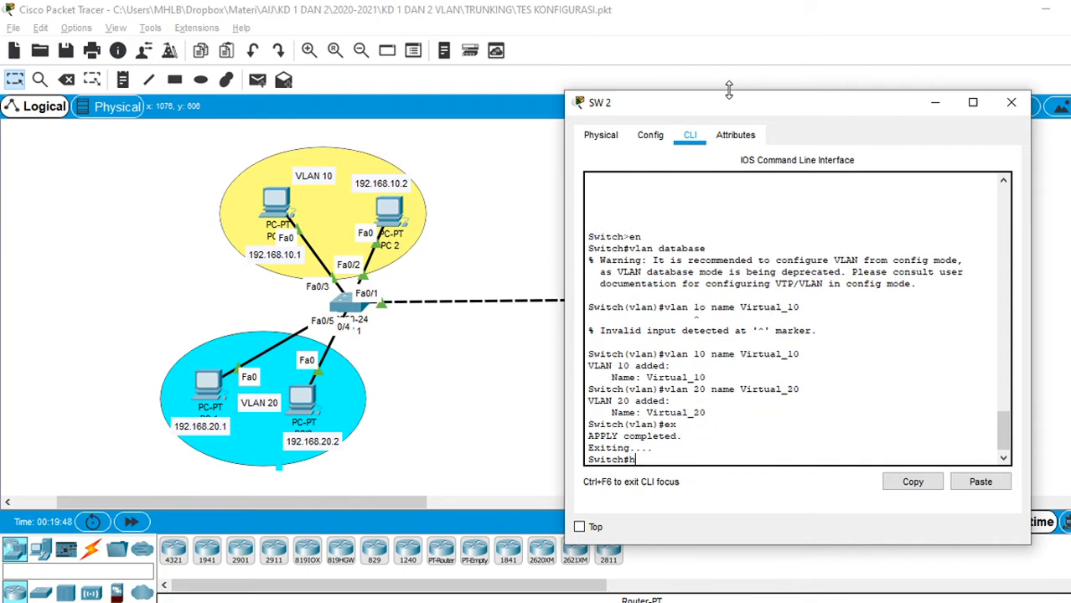
type("how")
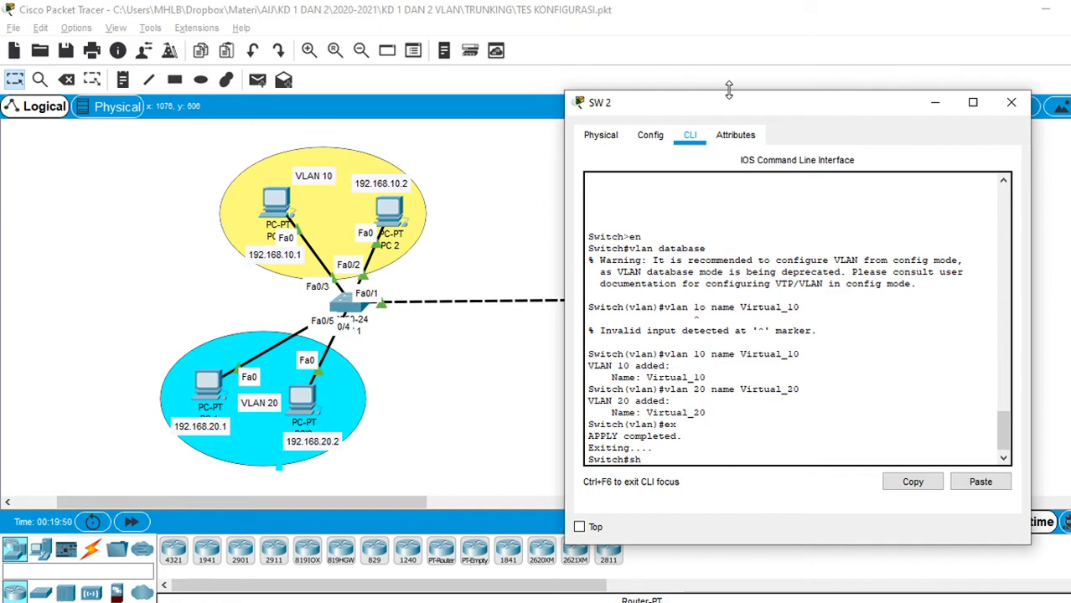
type("ow vlan brief")
key("Return")
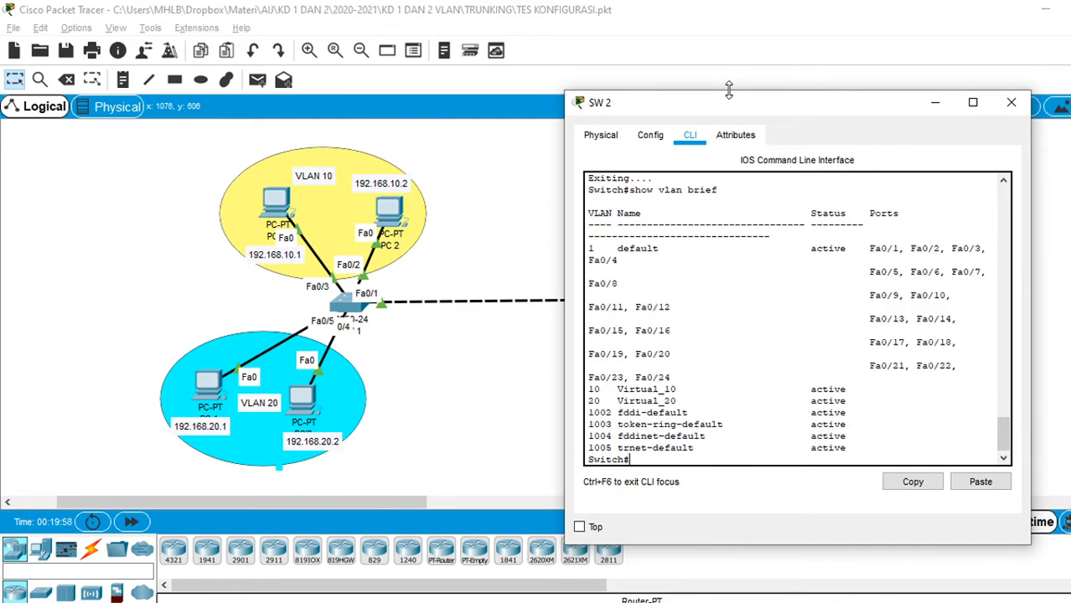
- Enter global configuration mode on SW 2 and move its window aside to uncover the PCs connected to it
type("con")
type("f t")
key("Return")
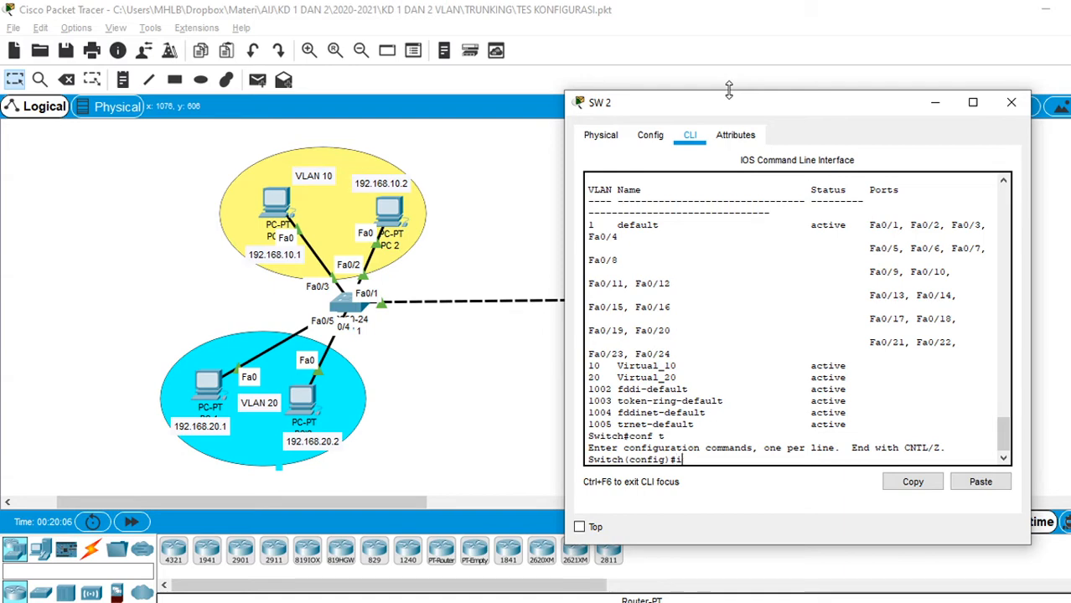
left_click_drag(748, 106, 398, 100)
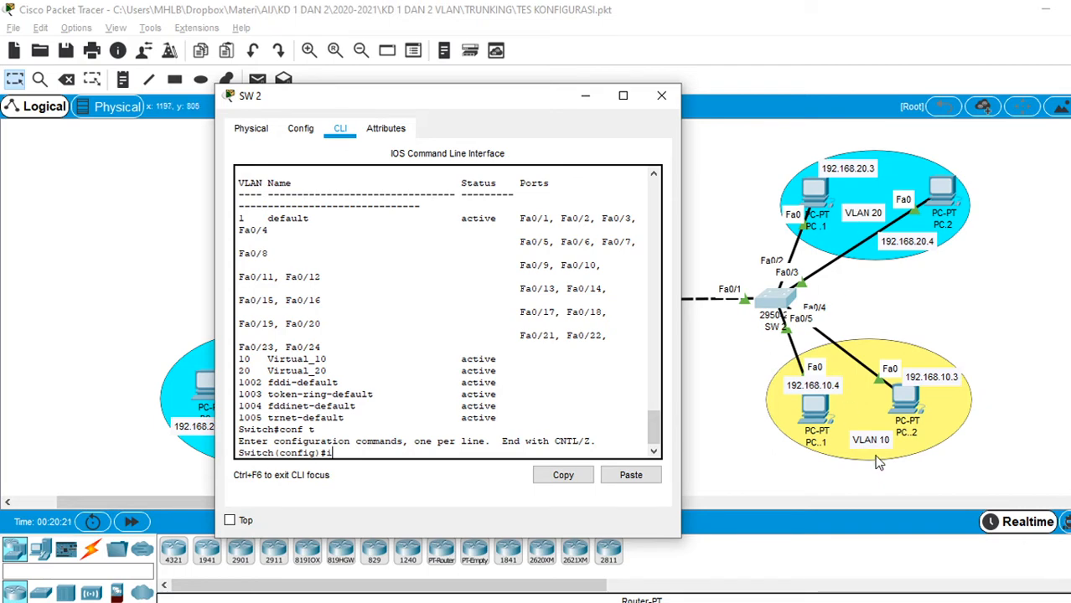
left_click(820, 416)
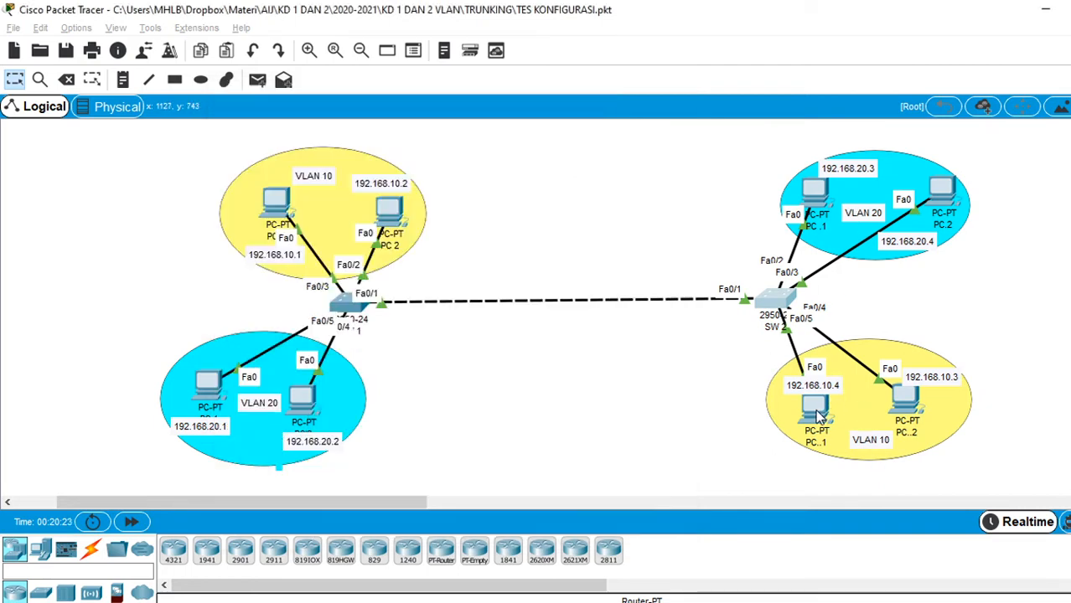
left_click_drag(820, 417, 795, 437)
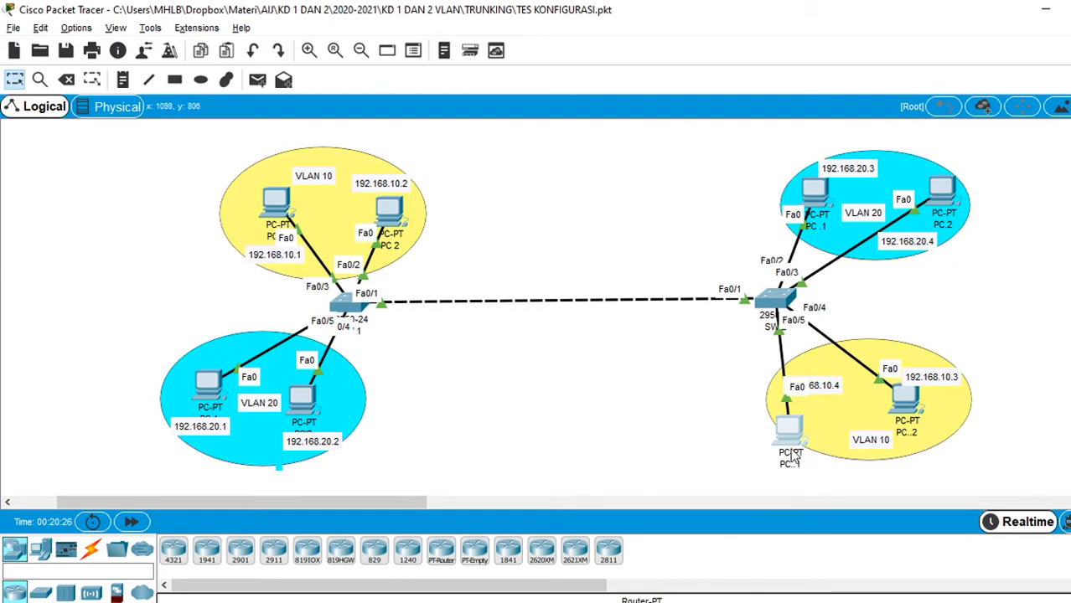
key("ctrl+z")
- Return to the SW 2 command line and enter interface range configuration for ports fa 0/4-5
left_click(771, 300)
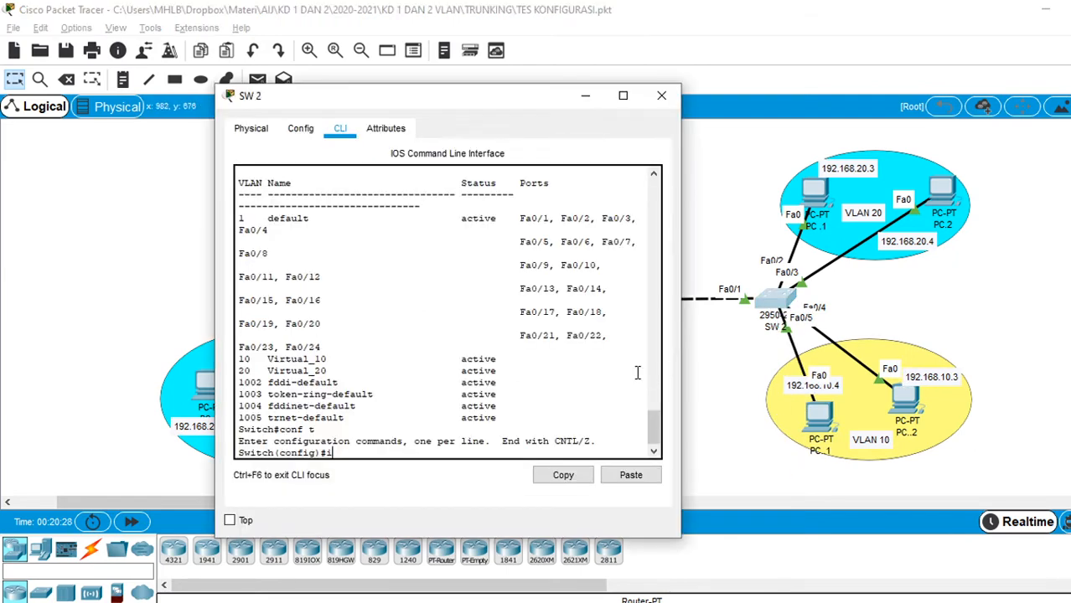
type("ibt")
key("BackSpace")
key("BackSpace")
key("BackSpace")
type("nt ra fa 0/4-5")
key("Return")
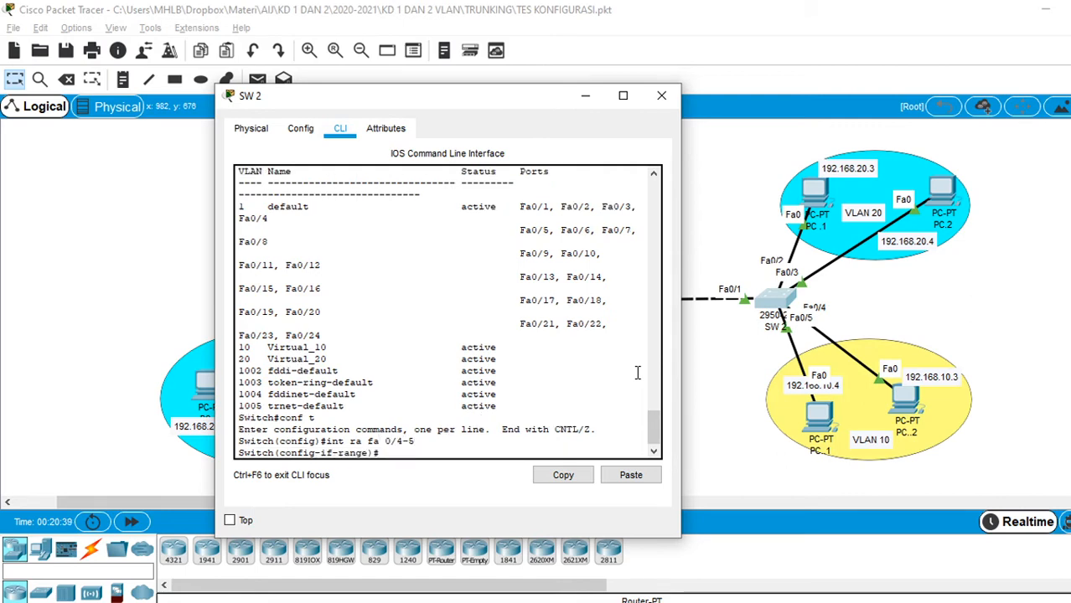
- Set SW 2's fa 0/4-5 ports to access mode in VLAN 10 and exit the interface range configuration
type("sw mo acc")
key("Return")
type("sw")
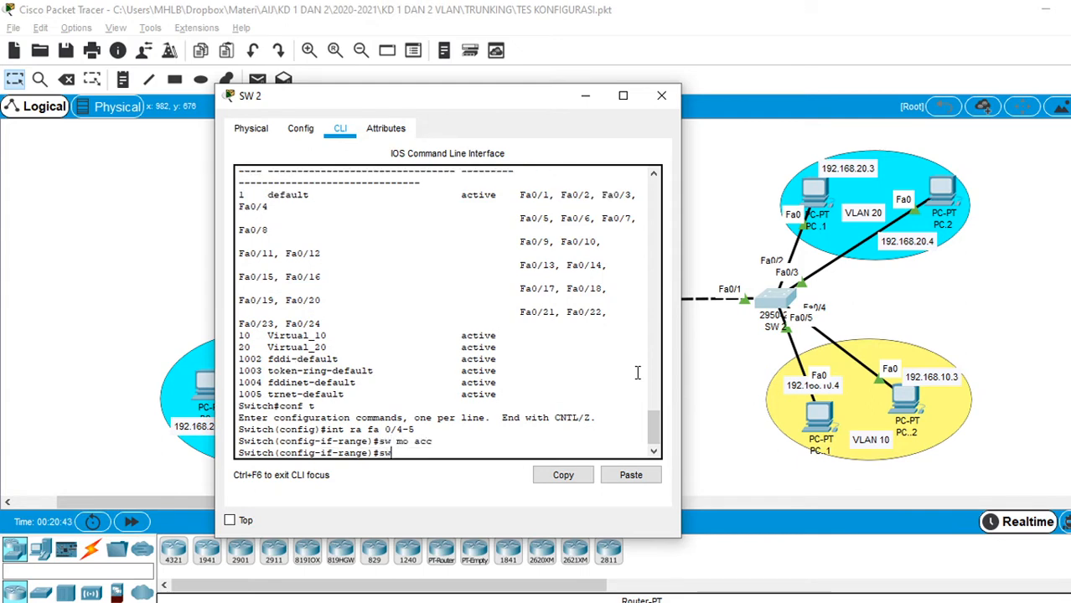
type(" acc vlan 10")
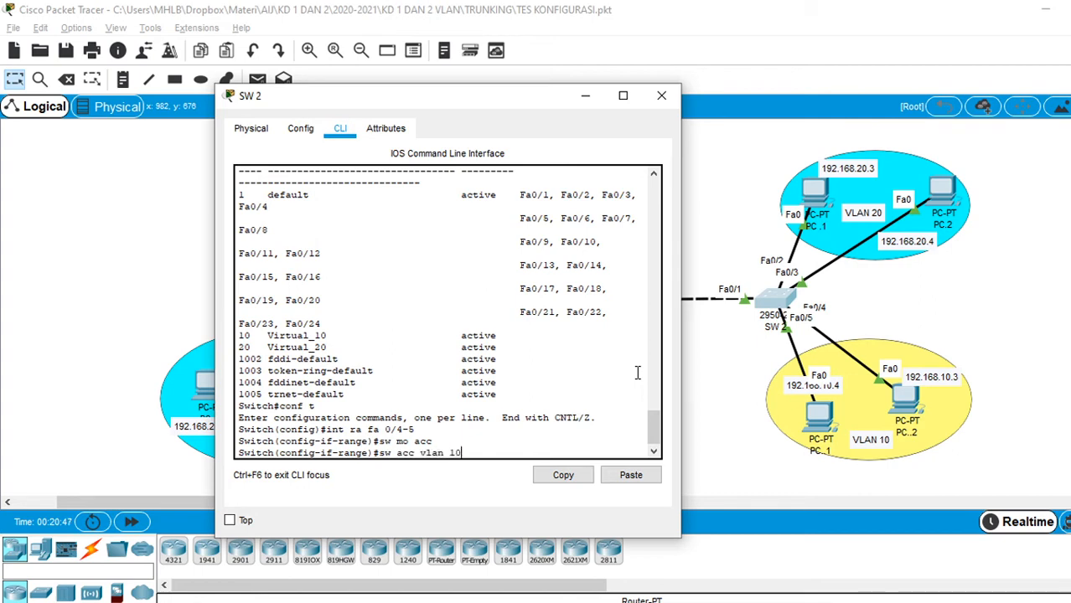
key("Return")
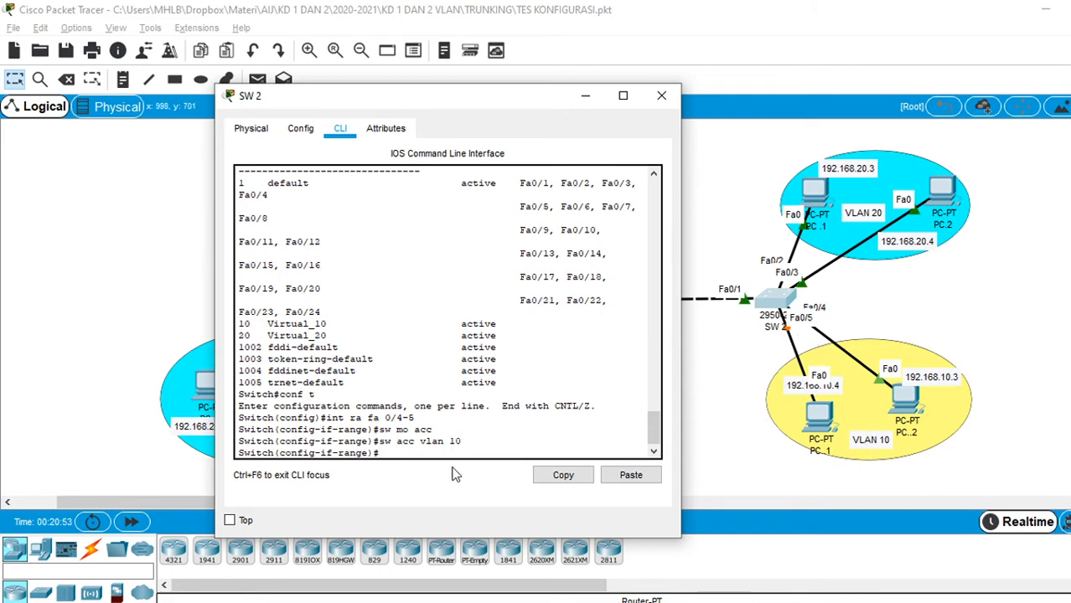
type("exit")
key("Return")
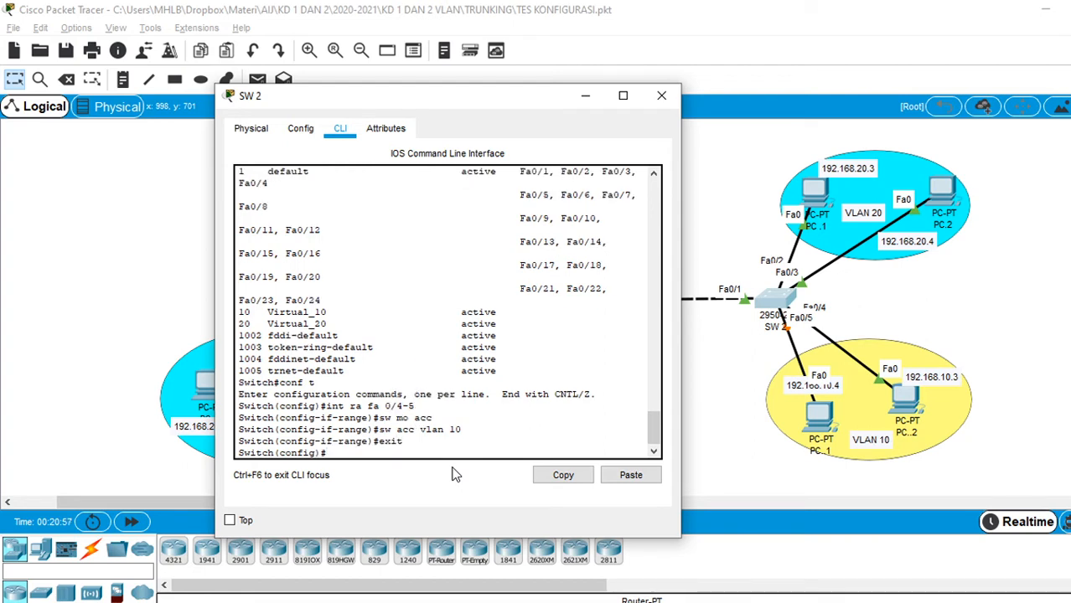
- Enter interface range configuration for ports fa 0/2-3 on SW 2
type("sw acc vlan 10")
key("Up")
key("Up")
key("Up")
key("Up")
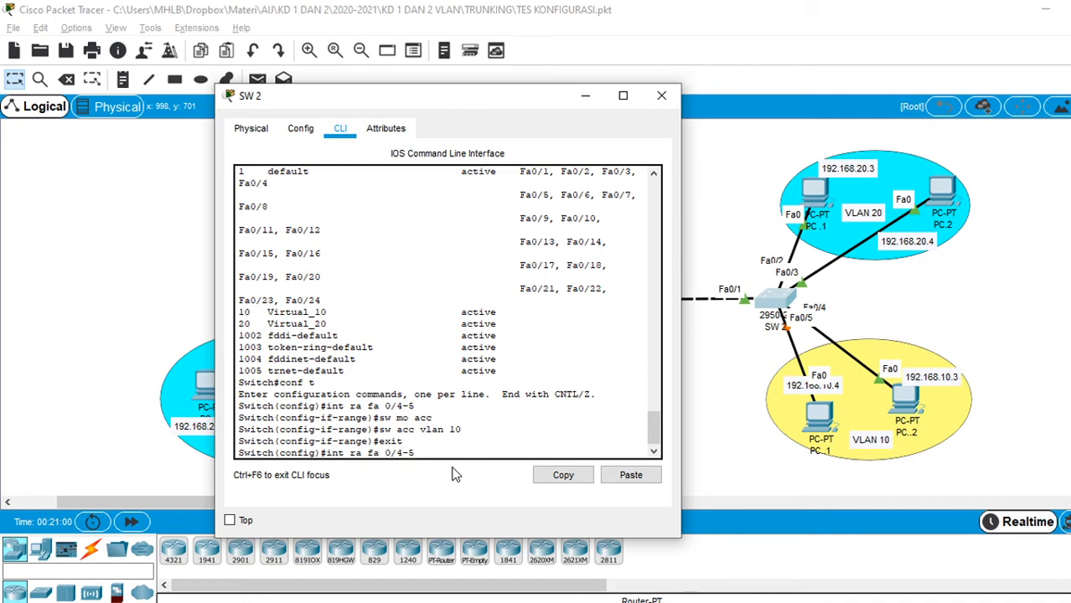
key("BackSpace")
key("BackSpace")
key("BackSpace")
type("2-3")
key("Return")
- Set the fa 0/2-3 ports on SW 2 to access mode
key("Up")
key("Up")
key("Up")
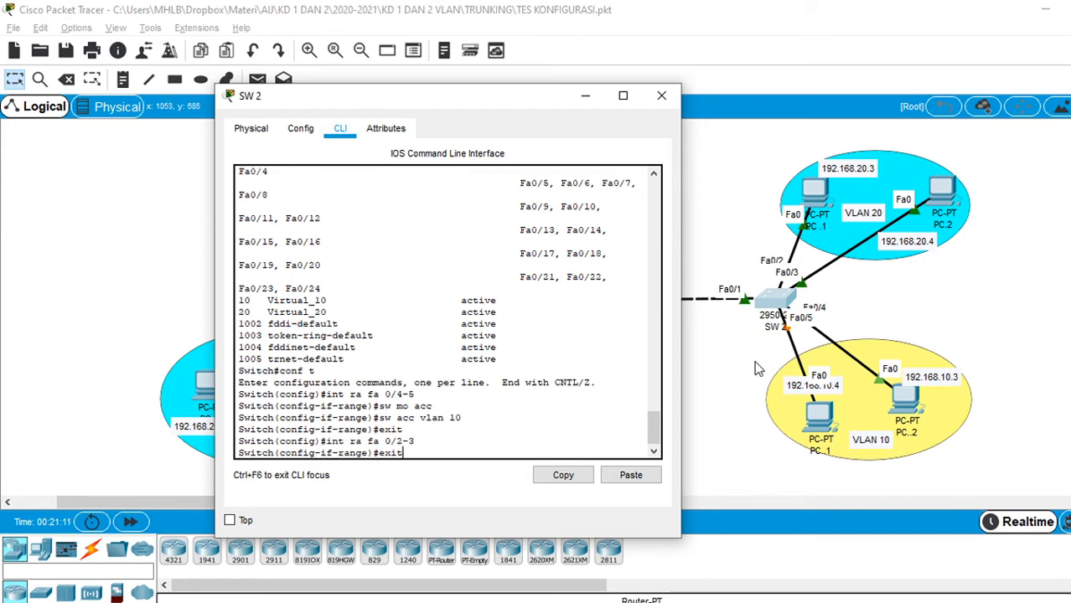
key("Down")
key("Down")
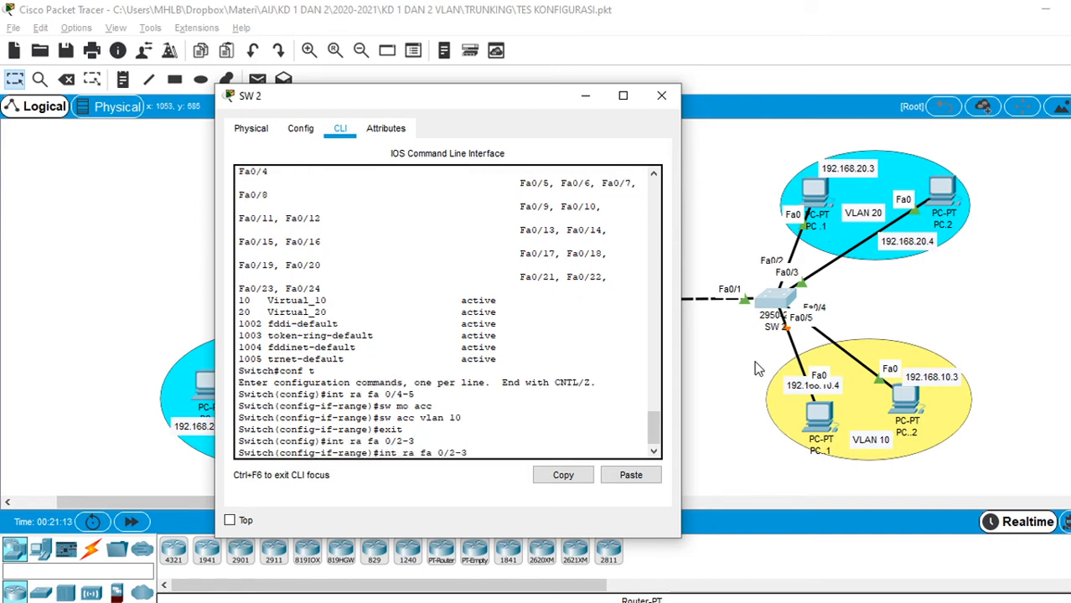
key("Up")
key("Up")
key("Up")
key("Return")
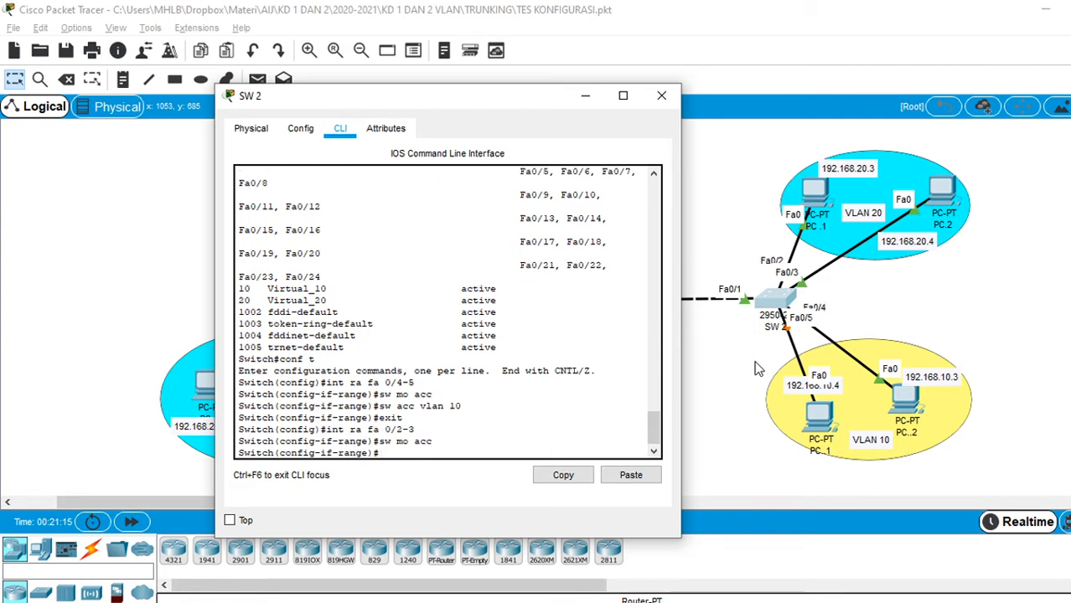
- Assign the fa 0/2-3 ports on SW 2 to access VLAN 20
key("Up")
key("Up")
key("Up")
key("Up")
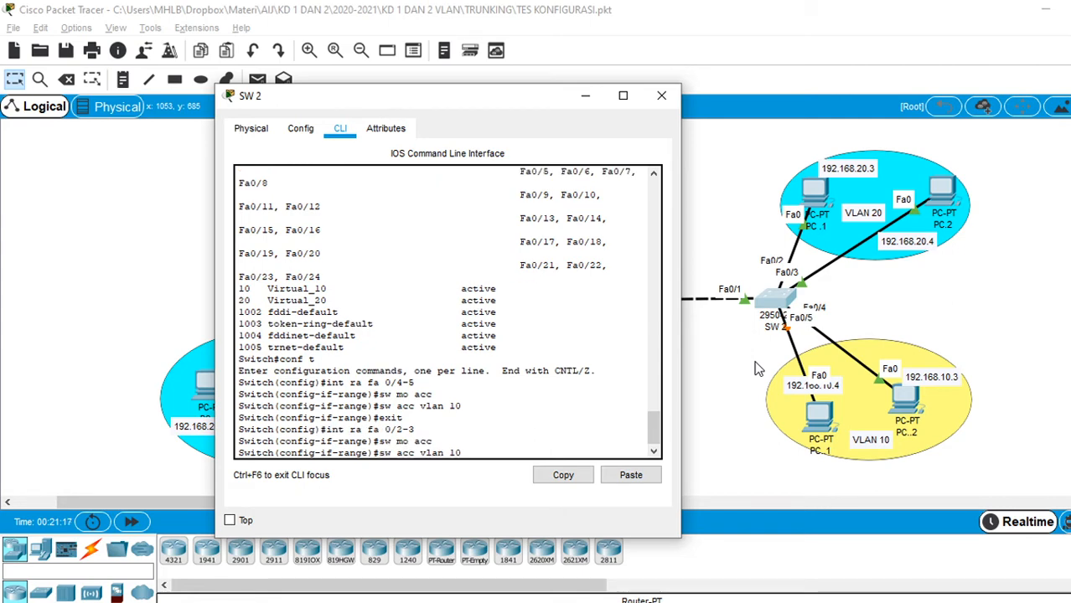
key("BackSpace")
key("BackSpace")
type("20")
key("Return")
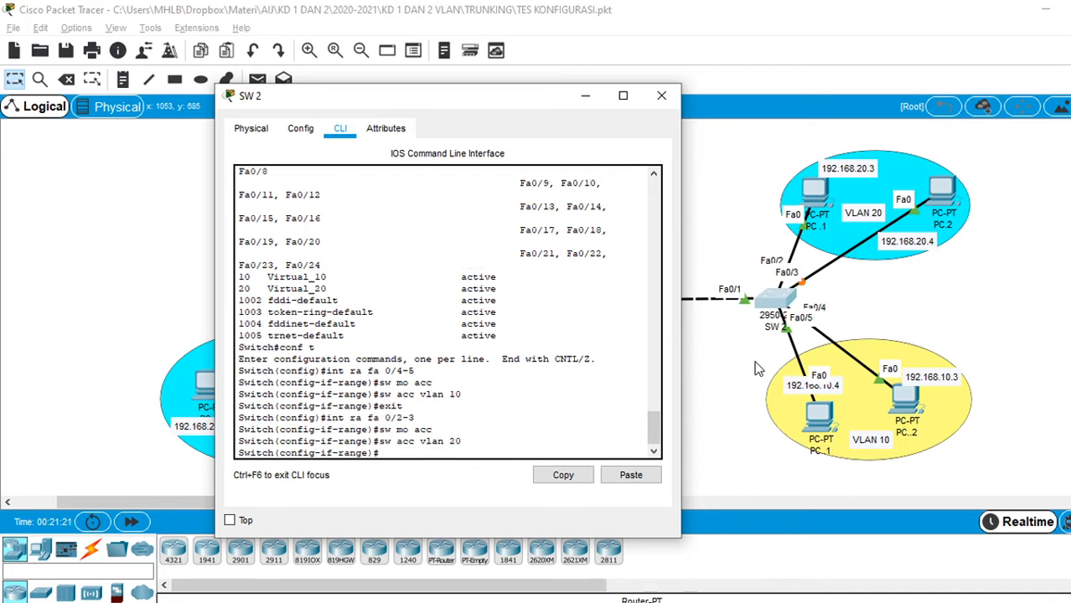
- Show the brief VLAN table on SW 2, examine the ports assigned to VLANs 10 and 20, and close the switch window
type("e)#do show vlan brief")
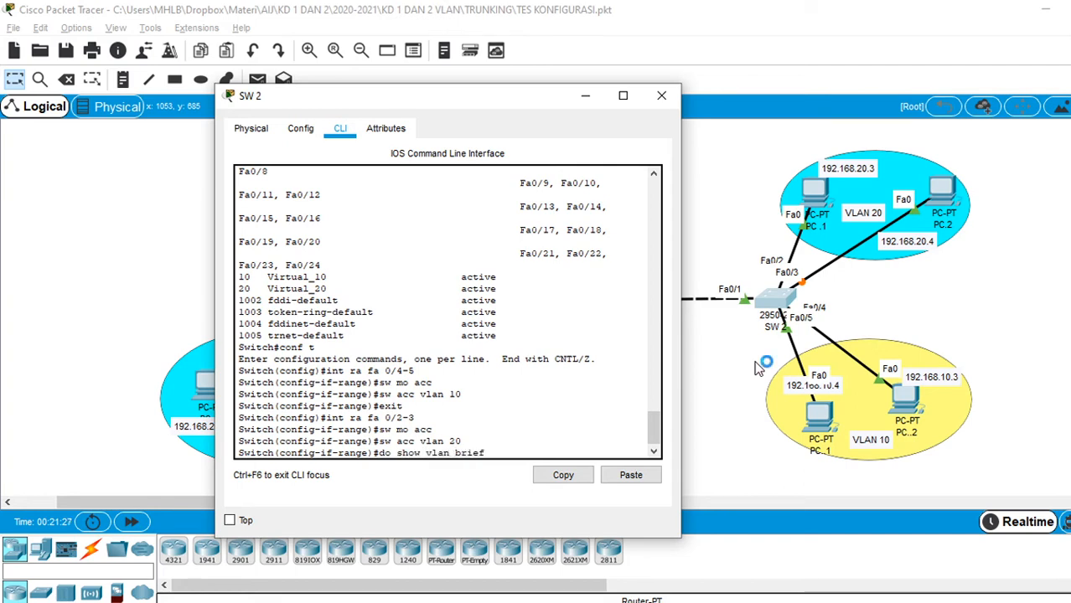
key("Return")
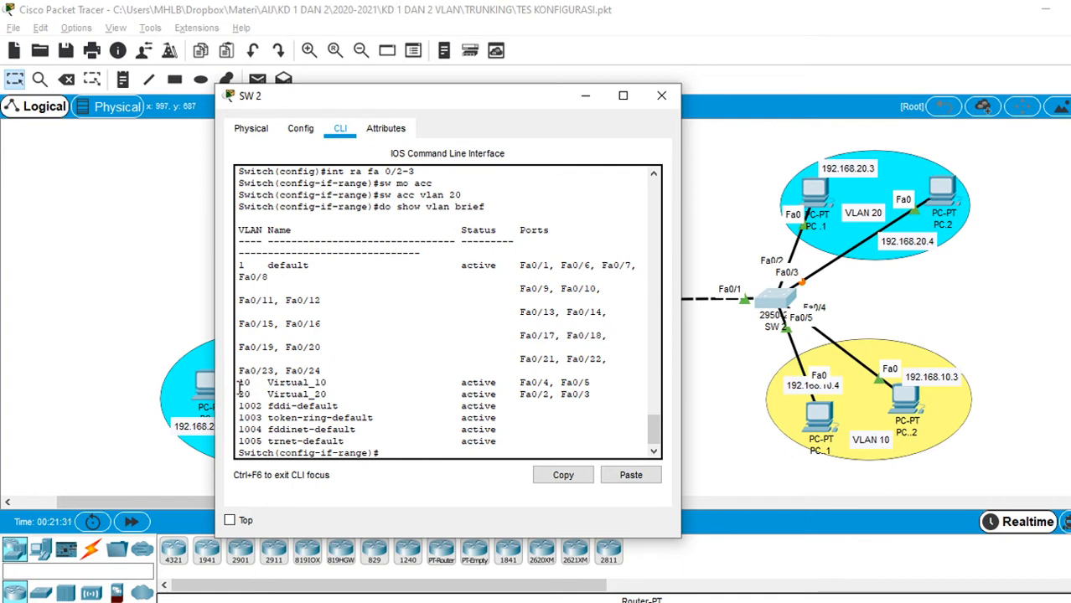
left_click_drag(508, 383, 574, 384)
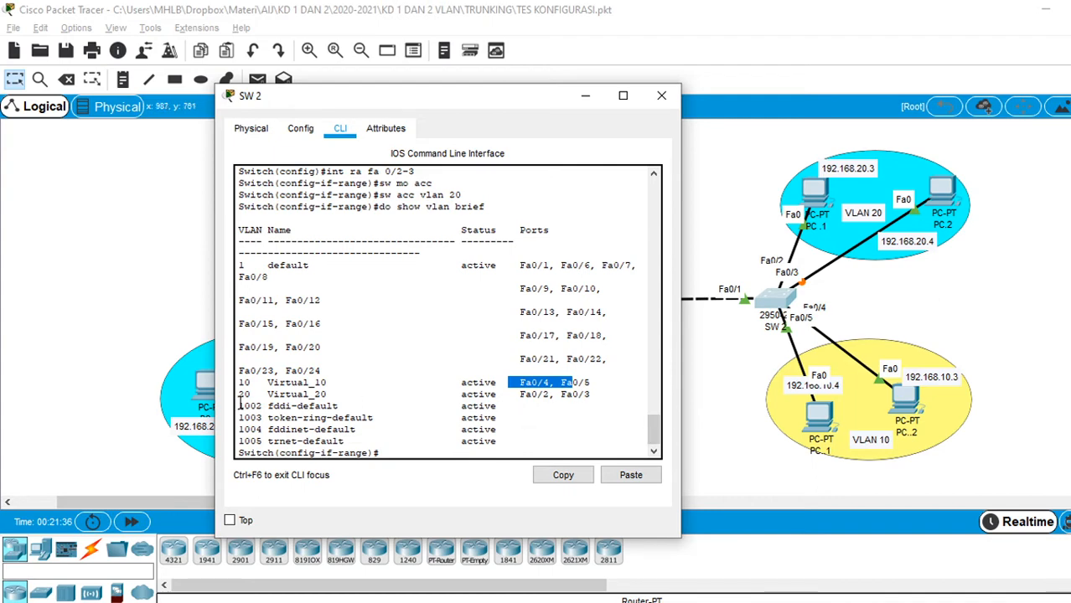
left_click_drag(240, 398, 329, 401)
left_click(314, 401)
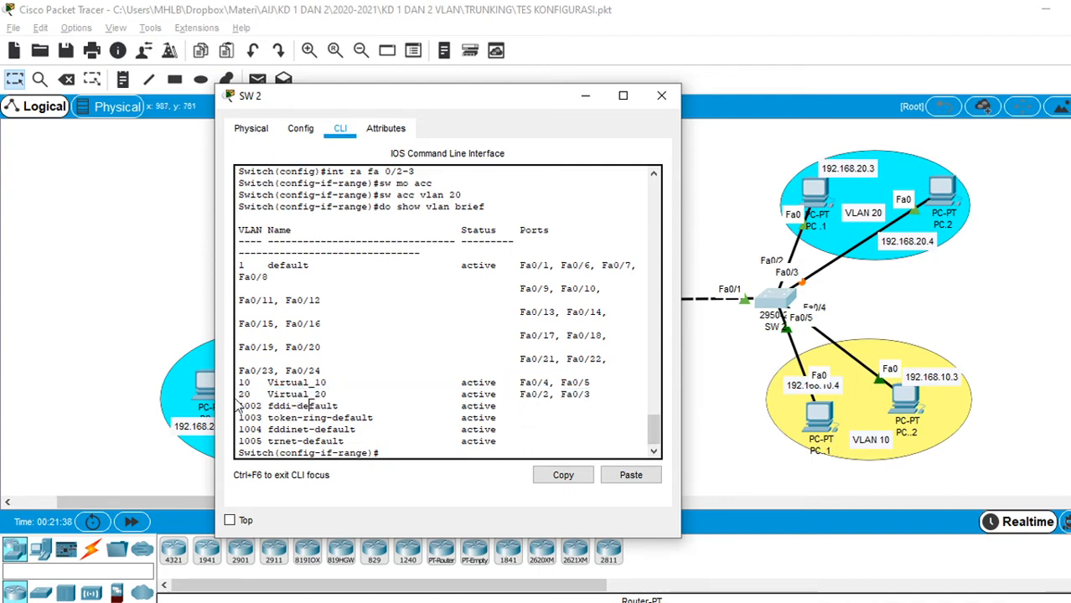
left_click_drag(513, 395, 591, 394)
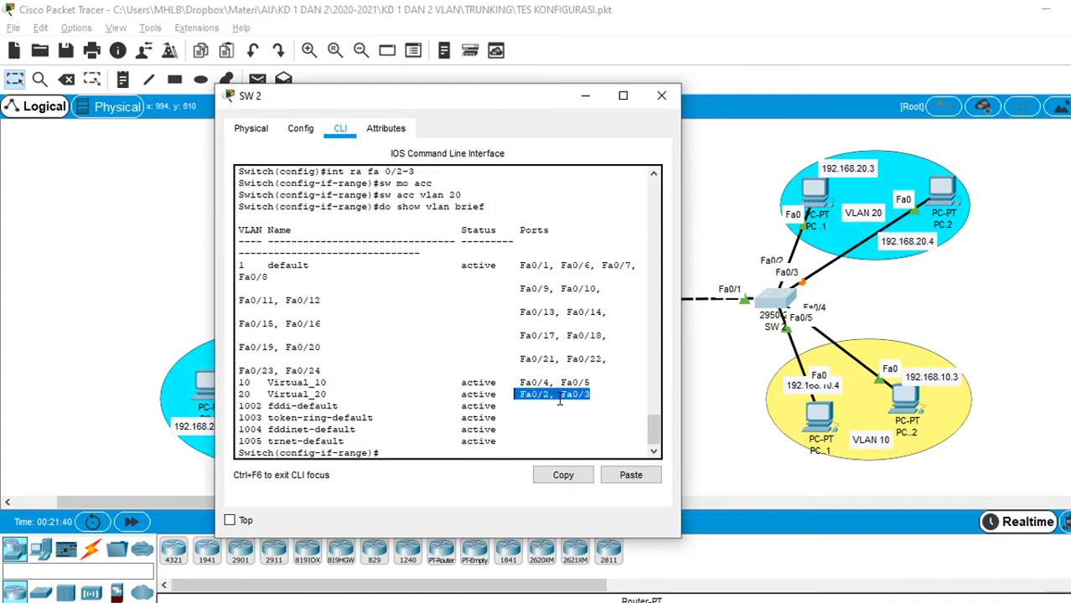
left_click(591, 395)
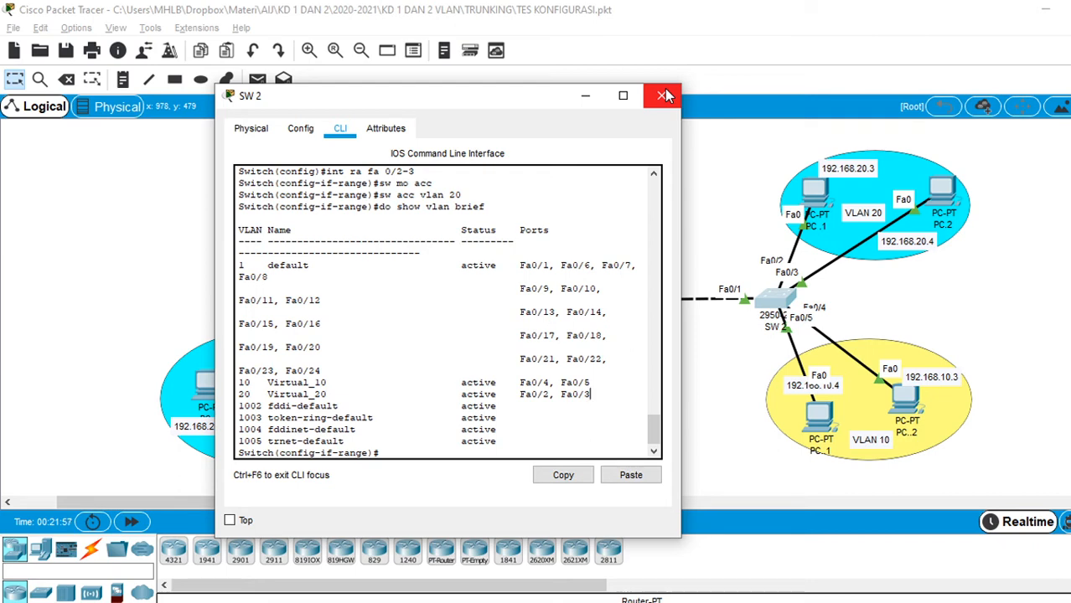
left_click(663, 96)
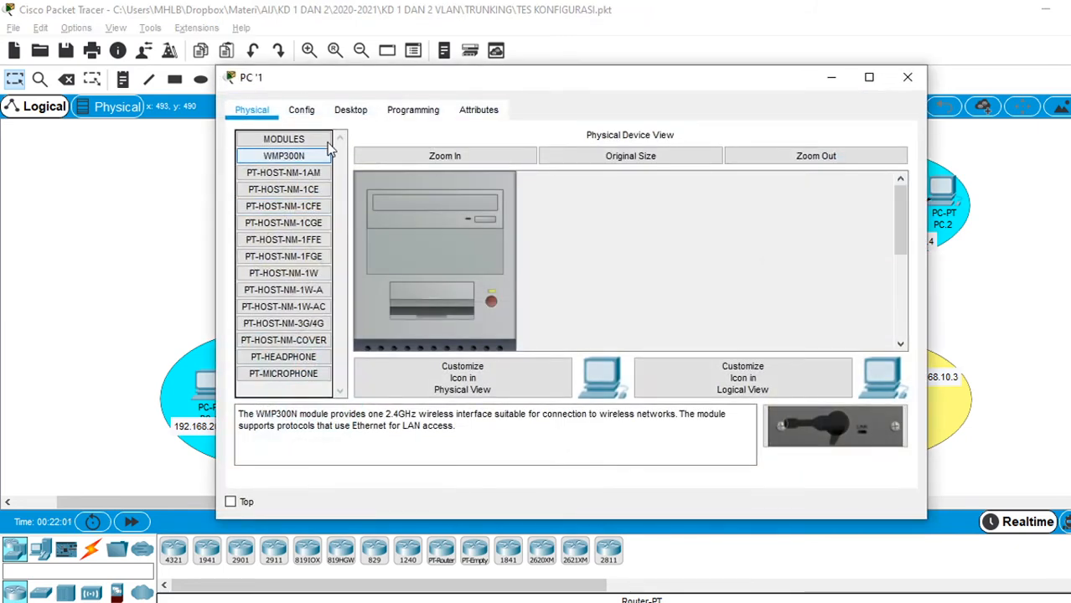
- Give PC '1 the static IP address 192.168.10.1 with subnet mask 255.255.255.0, and copy the address for reuse
left_click(353, 111)
left_click(342, 191)
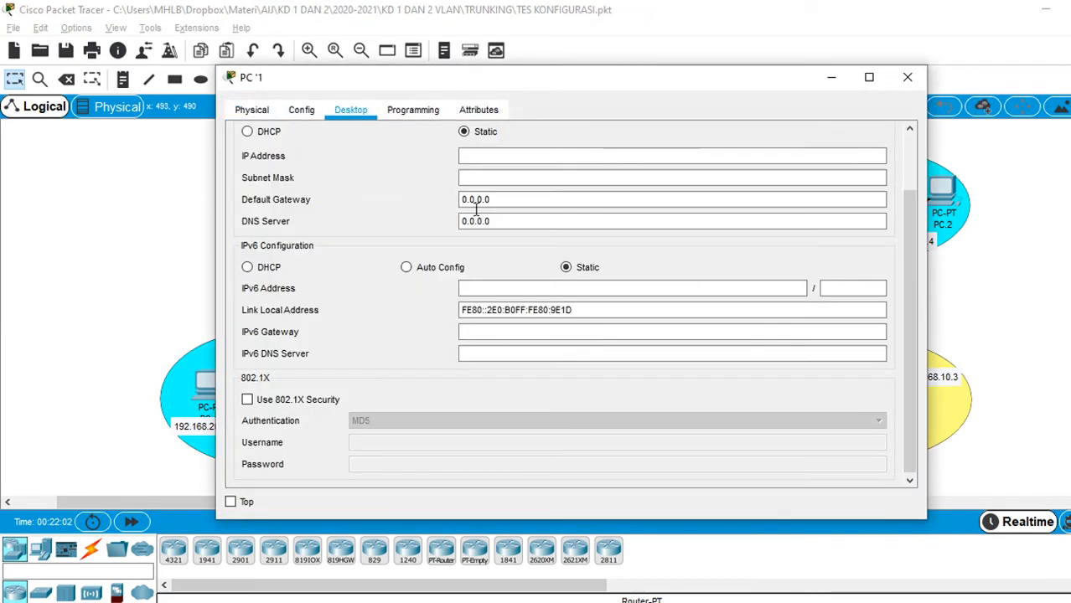
left_click(474, 156)
type("192.1")
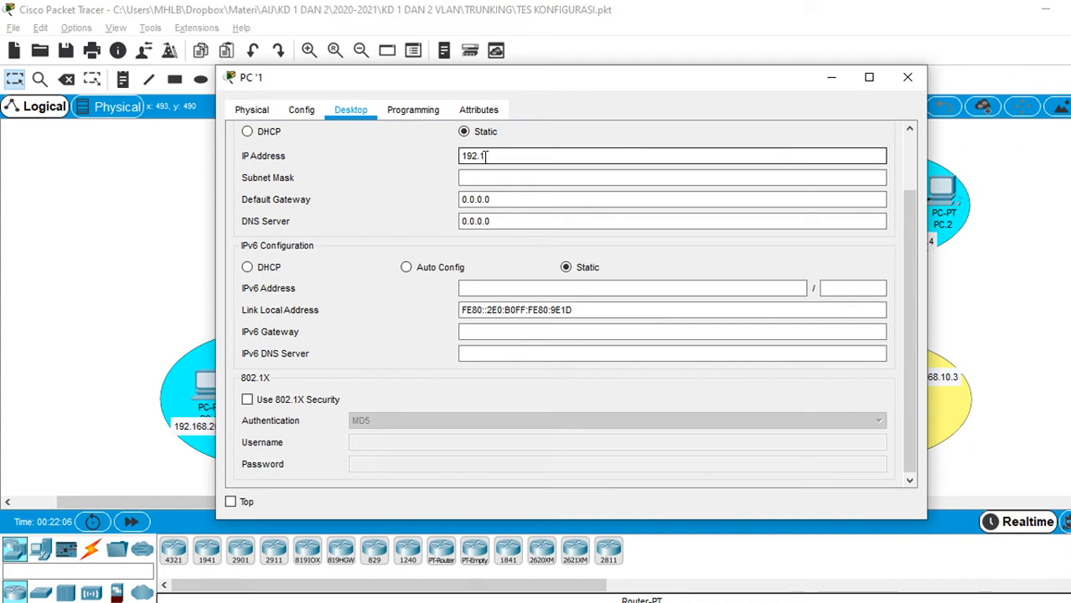
type("68.10.1")
left_click(543, 177)
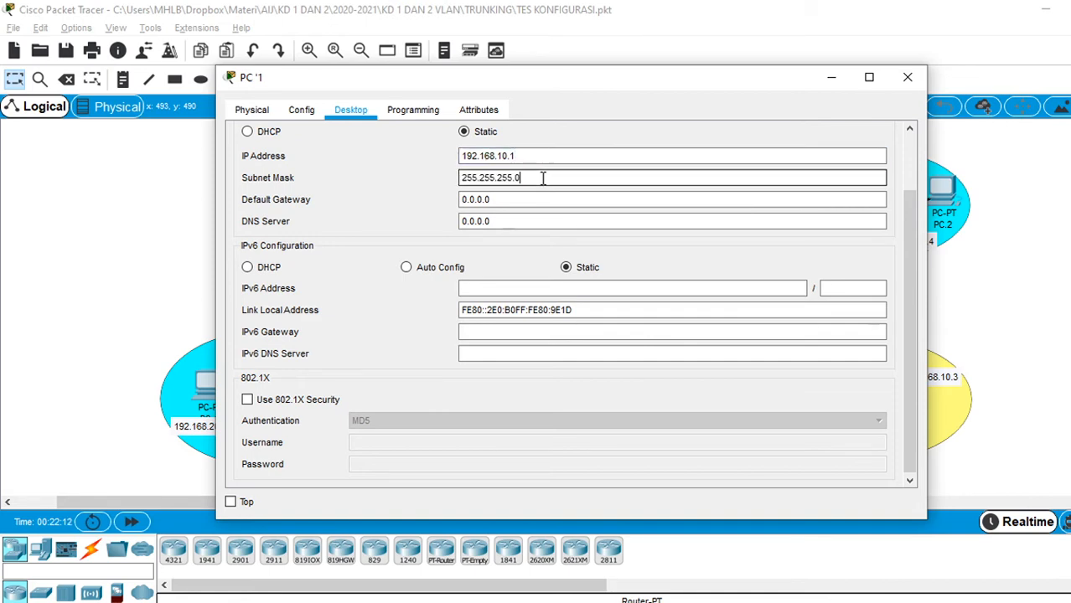
left_click(536, 152)
double_click(536, 151)
key("ctrl+c")
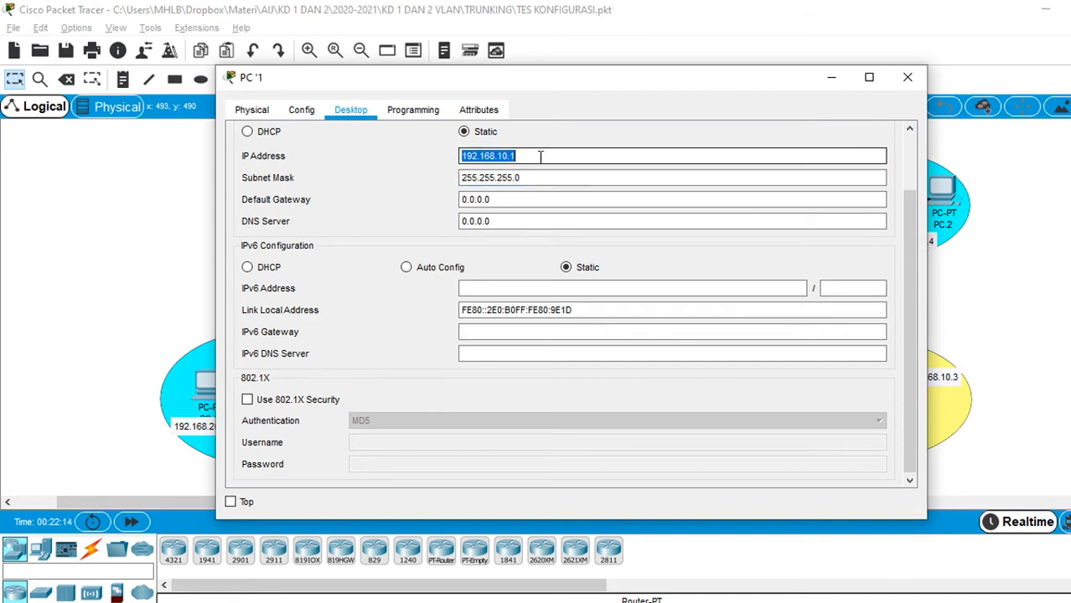
left_click(902, 74)
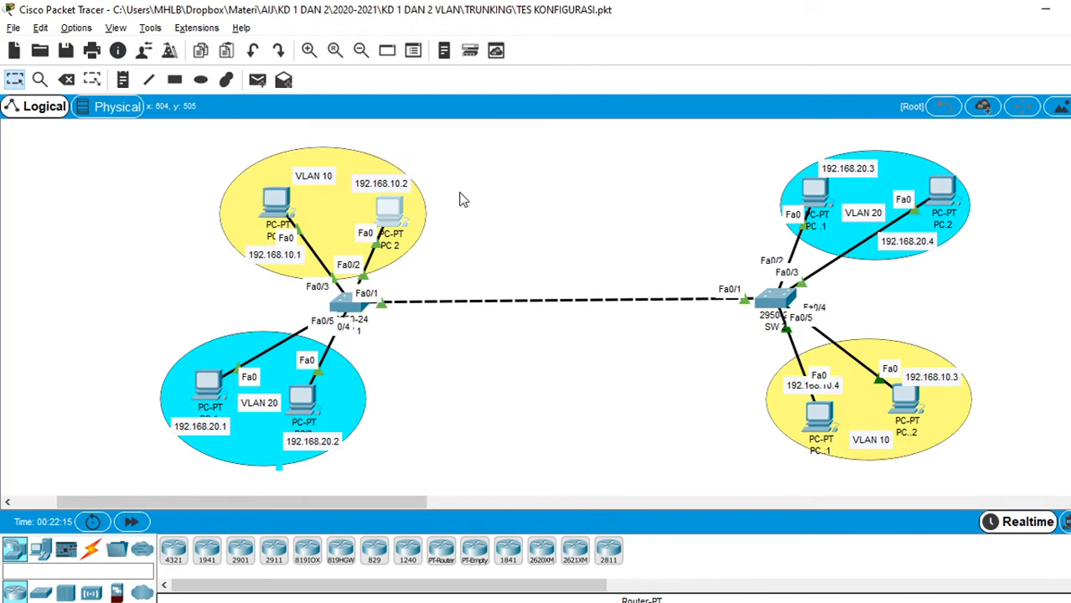
- Give PC 2 in SW 1's VLAN 10 the static IP address 192.168.10.2 with the automatically filled subnet mask
left_click(388, 215)
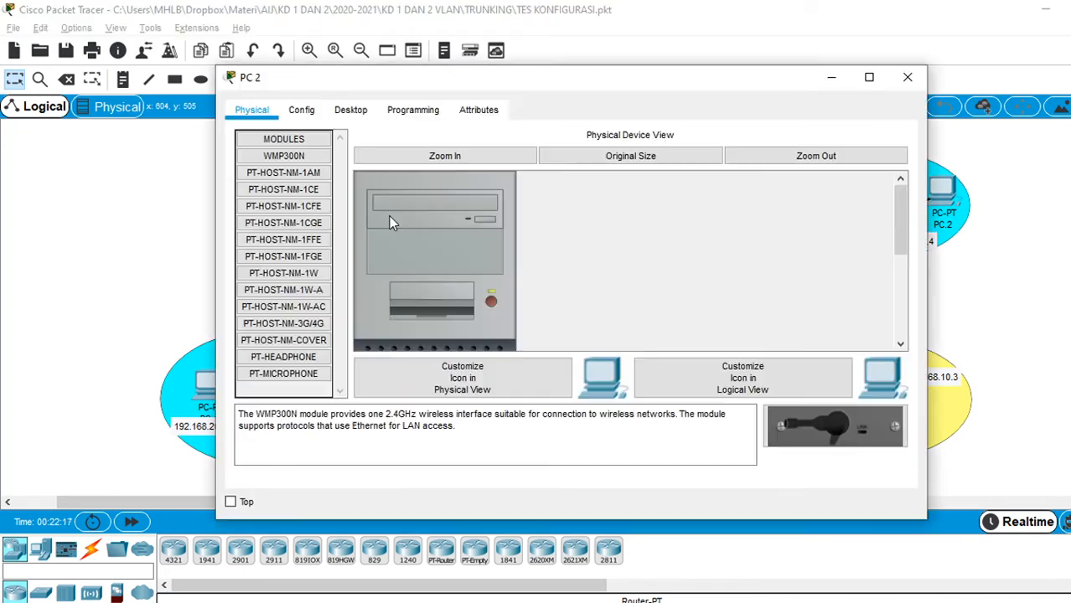
left_click(350, 110)
left_click(305, 171)
left_click(463, 156)
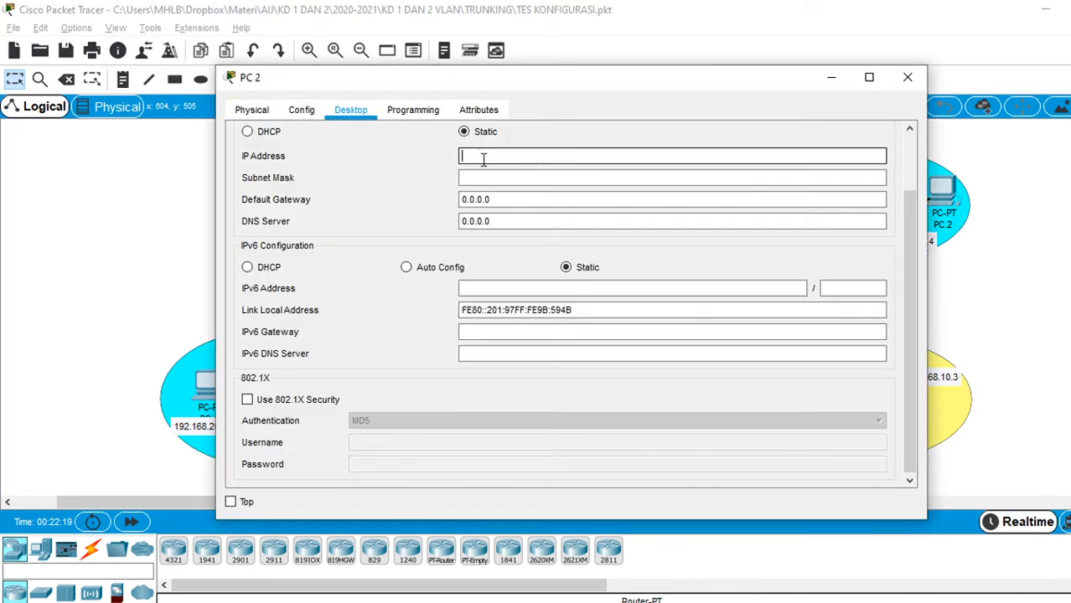
key("ctrl+v")
key("BackSpace")
type("2")
left_click(493, 177)
left_click(906, 82)
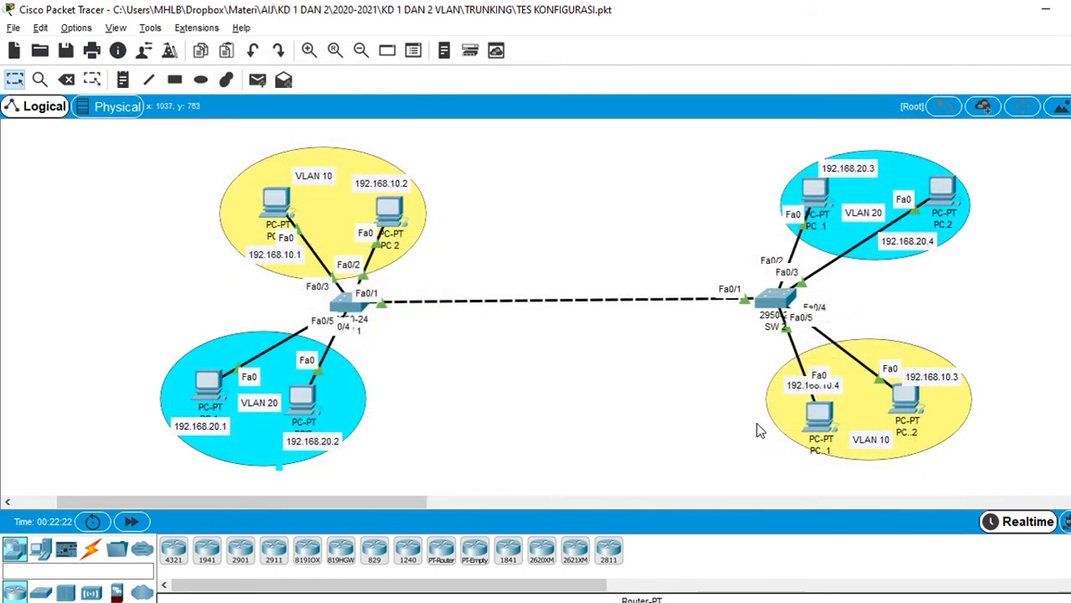
- Give PC..2 in SW 2's VLAN 10 the static IP address 192.168.10.3 with subnet mask 255.255.255.0
left_click(914, 406)
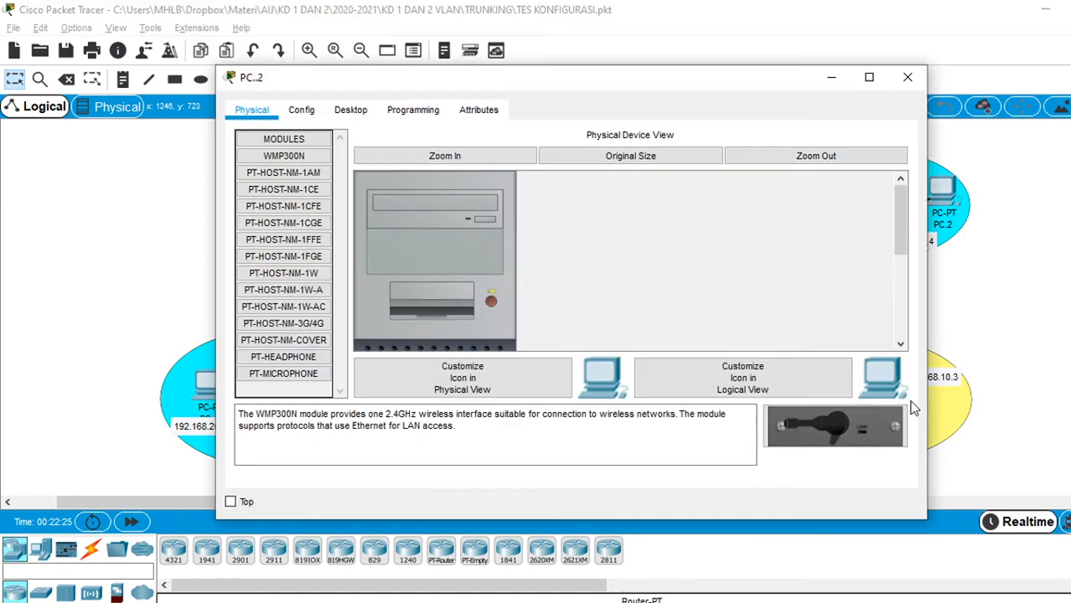
left_click(351, 110)
left_click(332, 194)
left_click(463, 156)
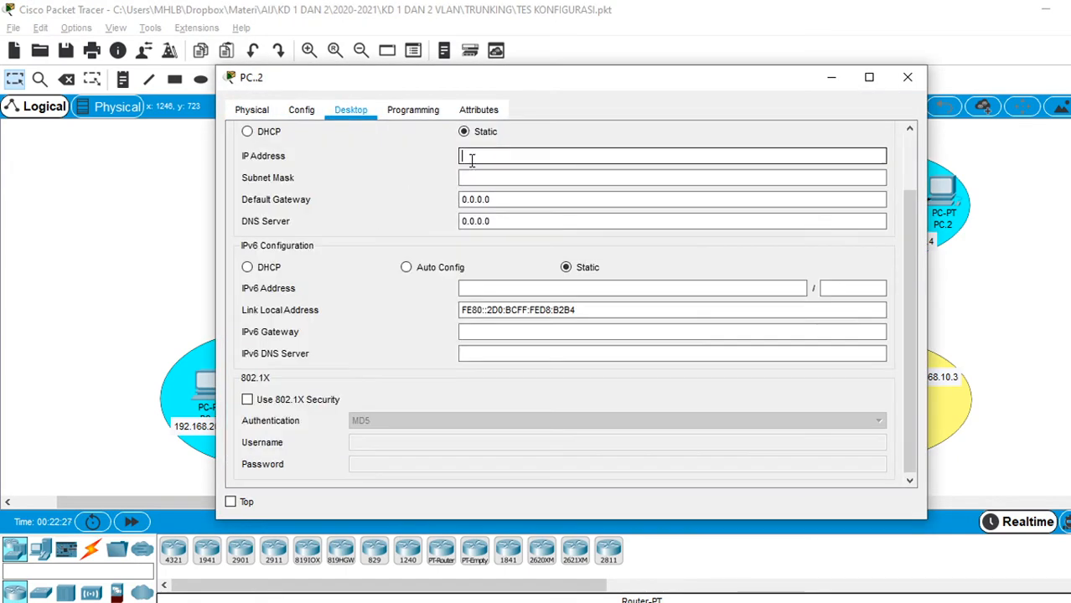
type("192.168.10.1")
left_click(590, 180)
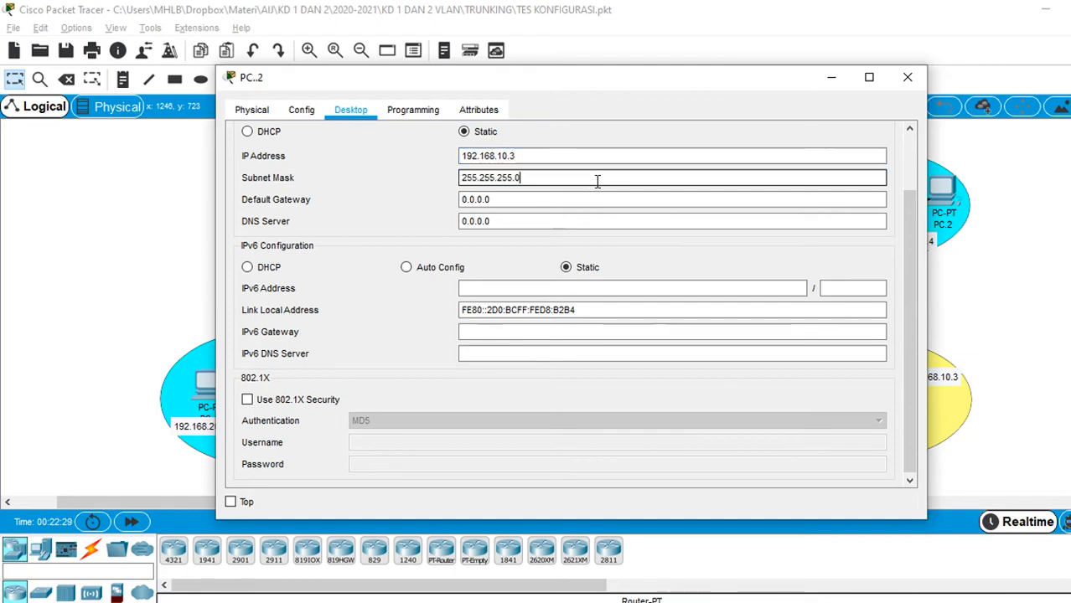
left_click(908, 77)
- Give PC..1 in SW 2's VLAN 10 the static IP address 192.168.10.4 with the automatically filled subnet mask
left_click(817, 424)
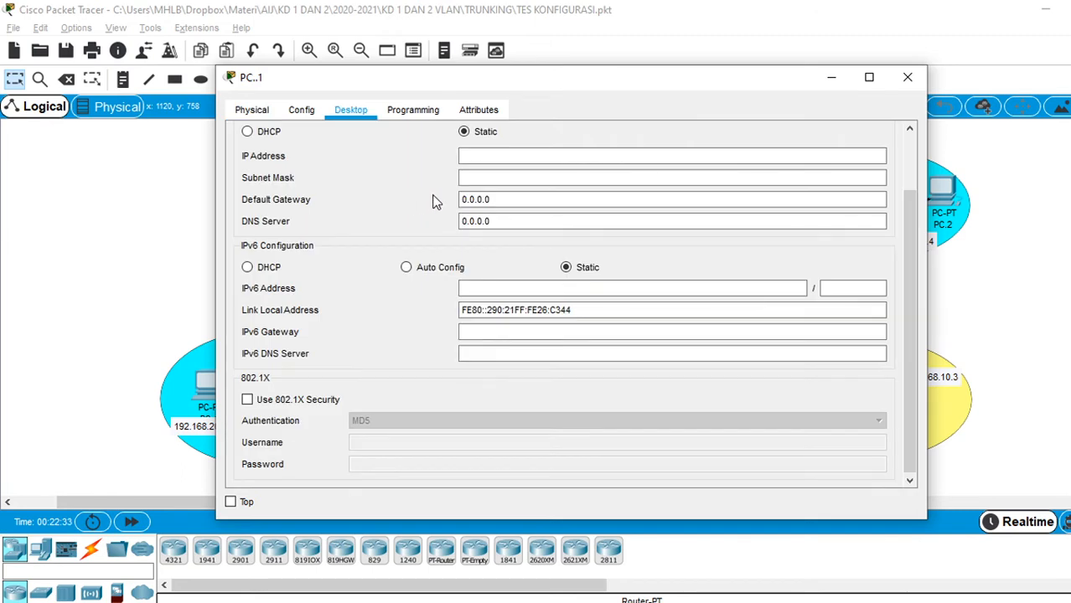
left_click(476, 157)
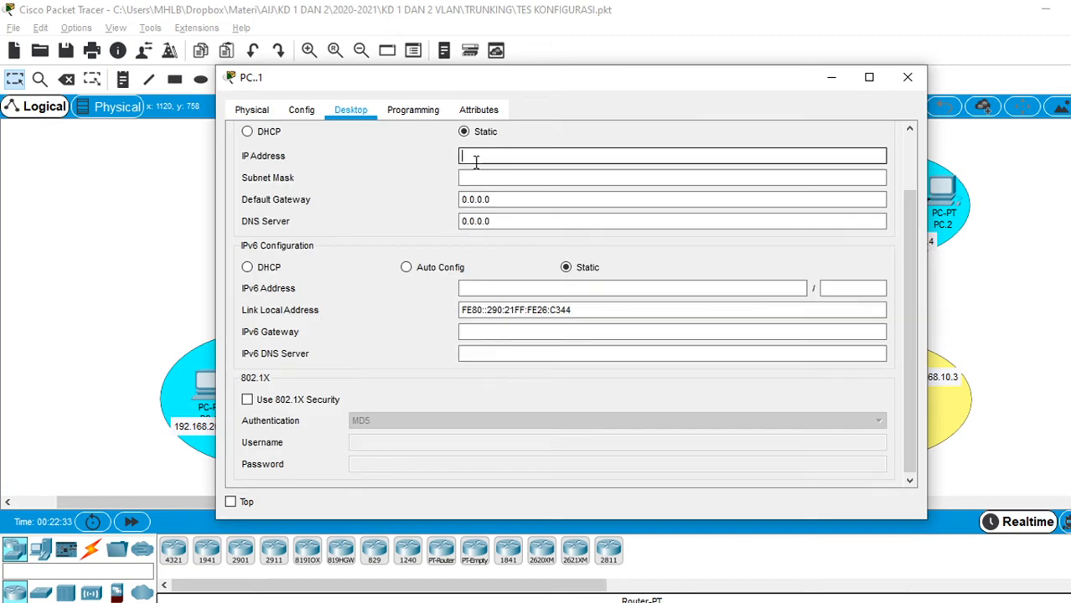
type("192.168.10.1")
key("BackSpace")
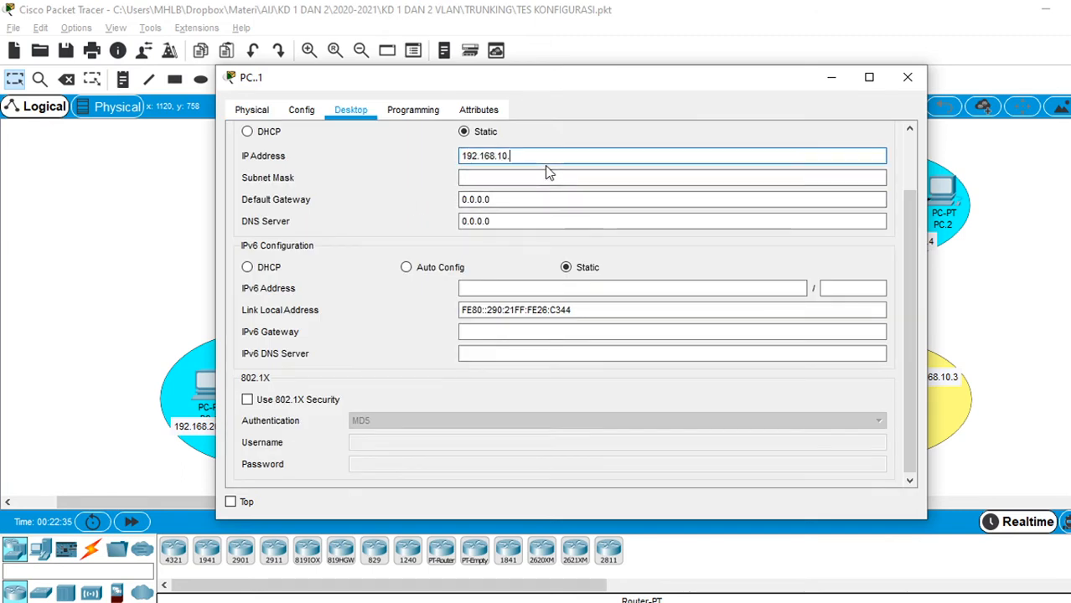
type("4")
left_click(546, 174)
left_click(908, 77)
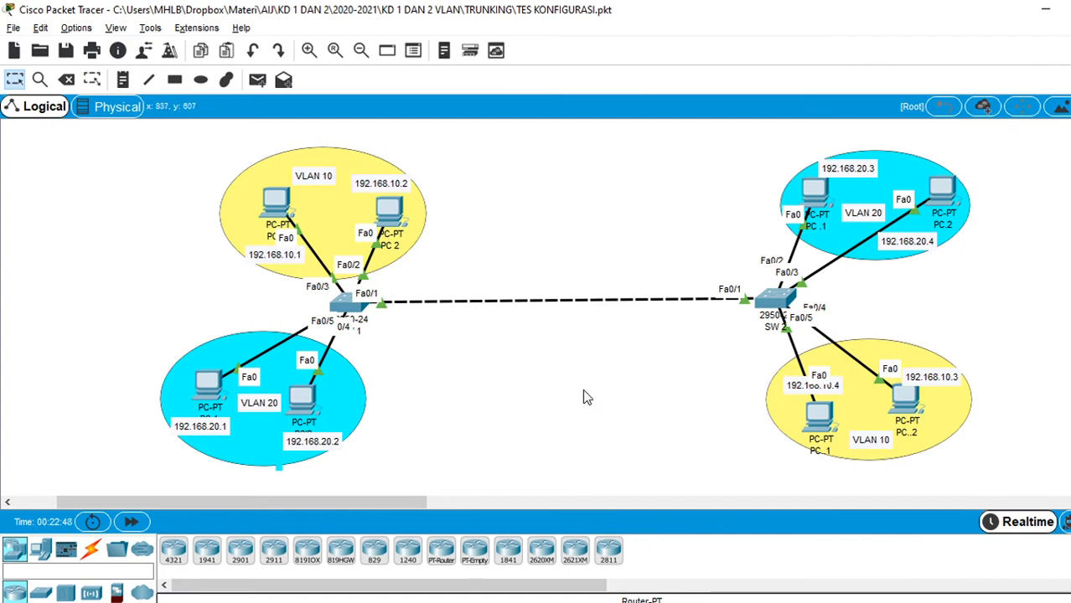
- Open the command prompt on PC '1 and narrow and reposition its window to uncover SW 2's part of the topology
left_click(286, 210)
left_click(303, 178)
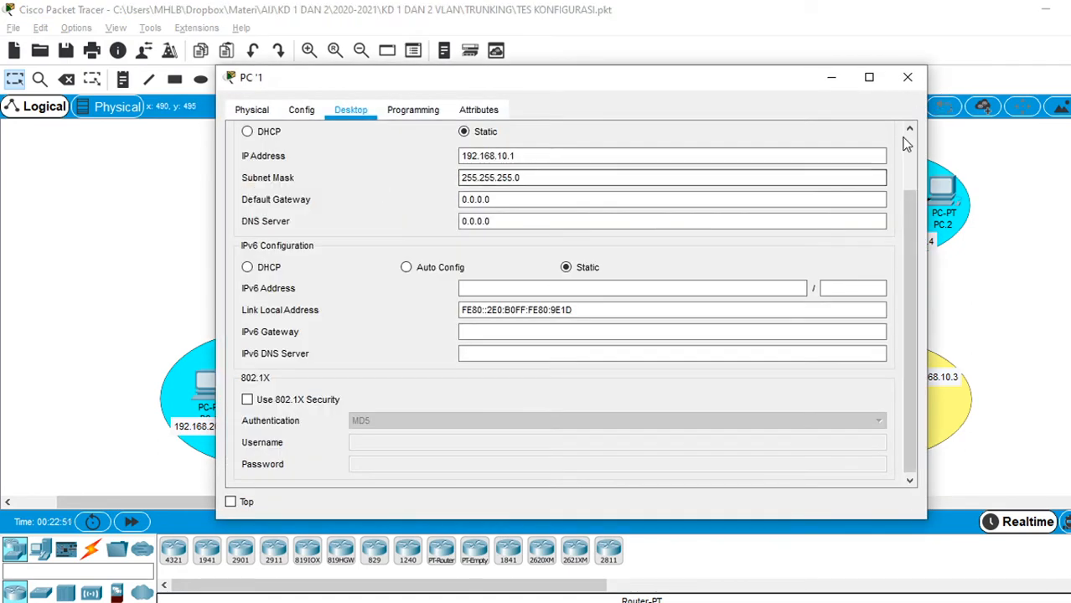
left_click(905, 145)
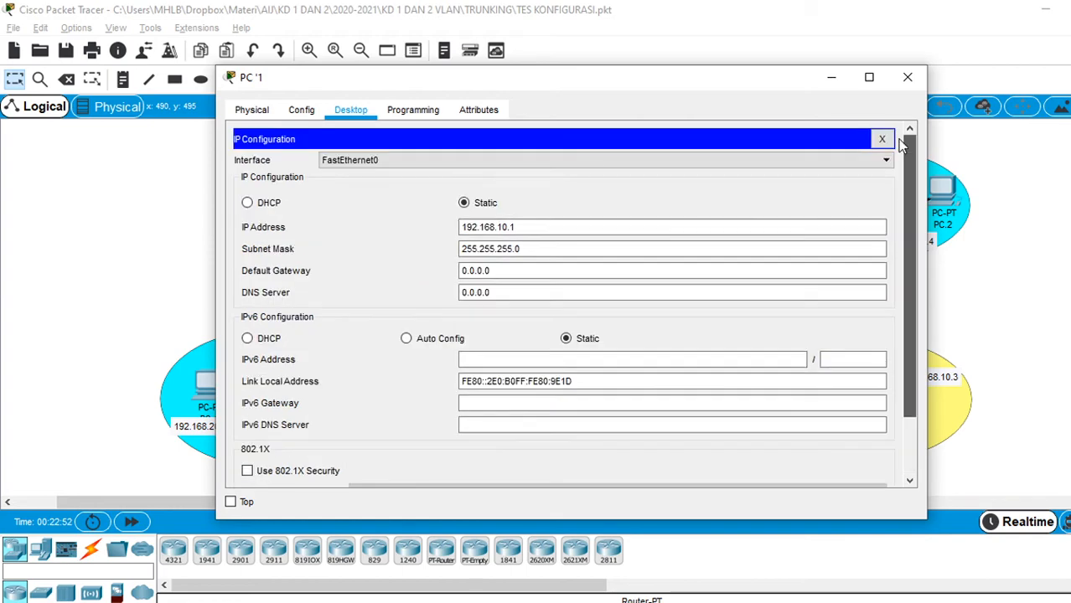
left_click(882, 139)
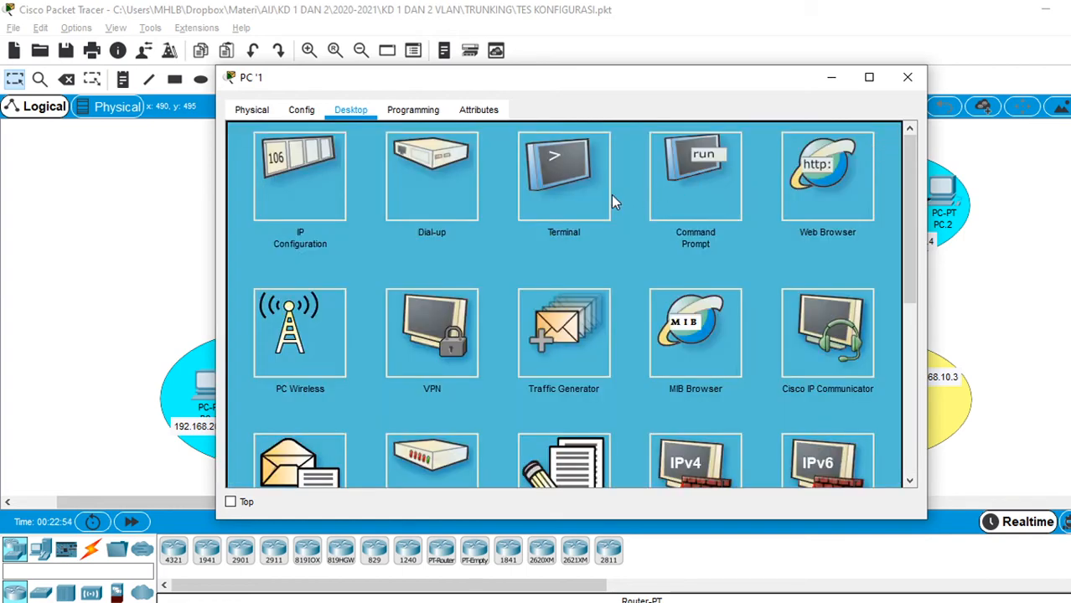
left_click(662, 210)
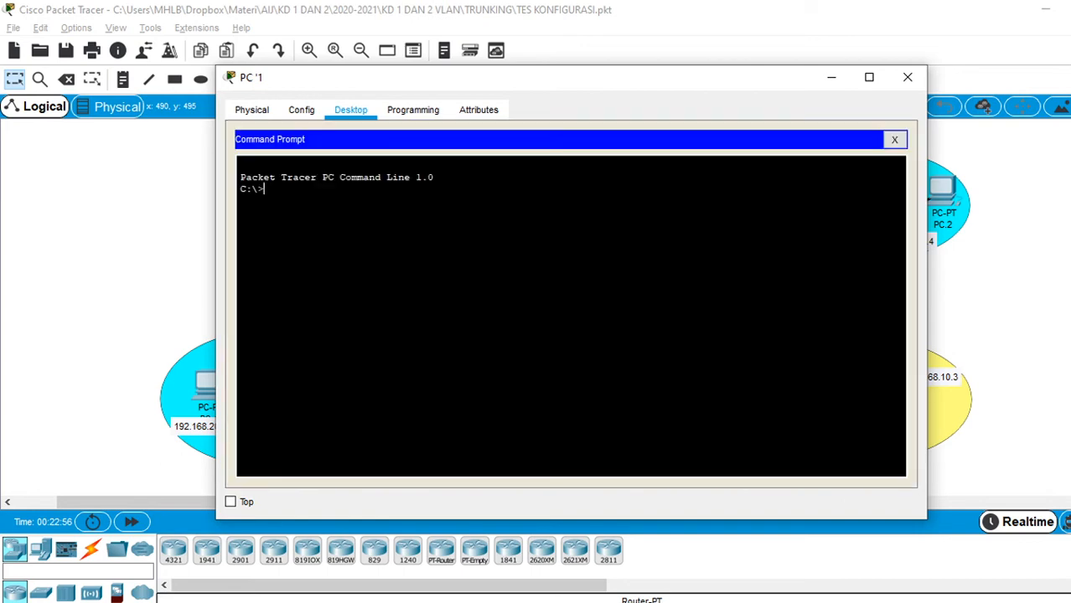
left_click_drag(521, 88, 390, 45)
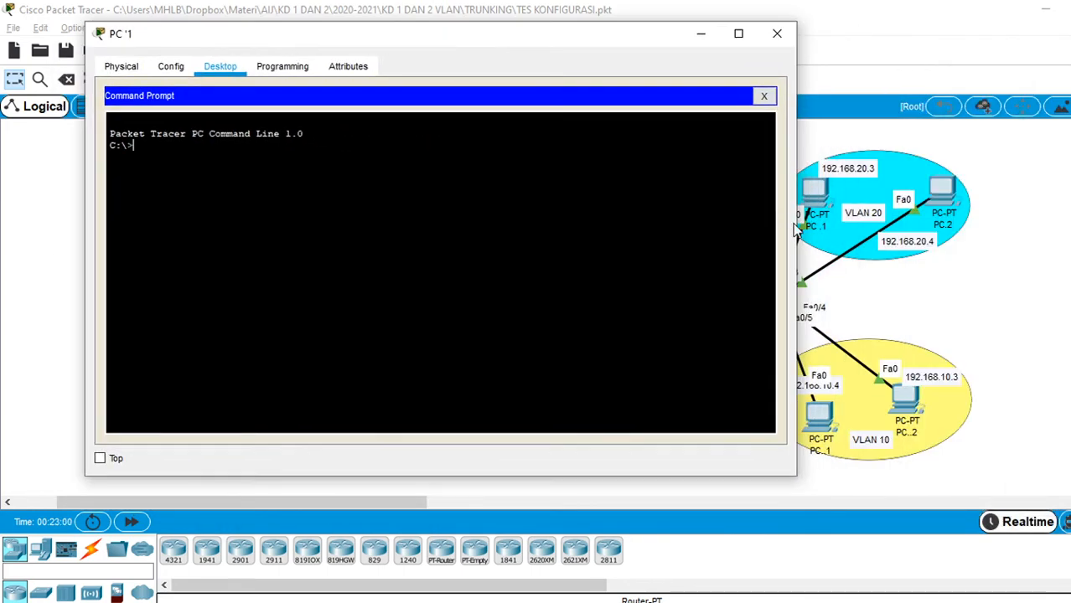
left_click_drag(796, 222, 612, 222)
left_click_drag(287, 32, 401, 66)
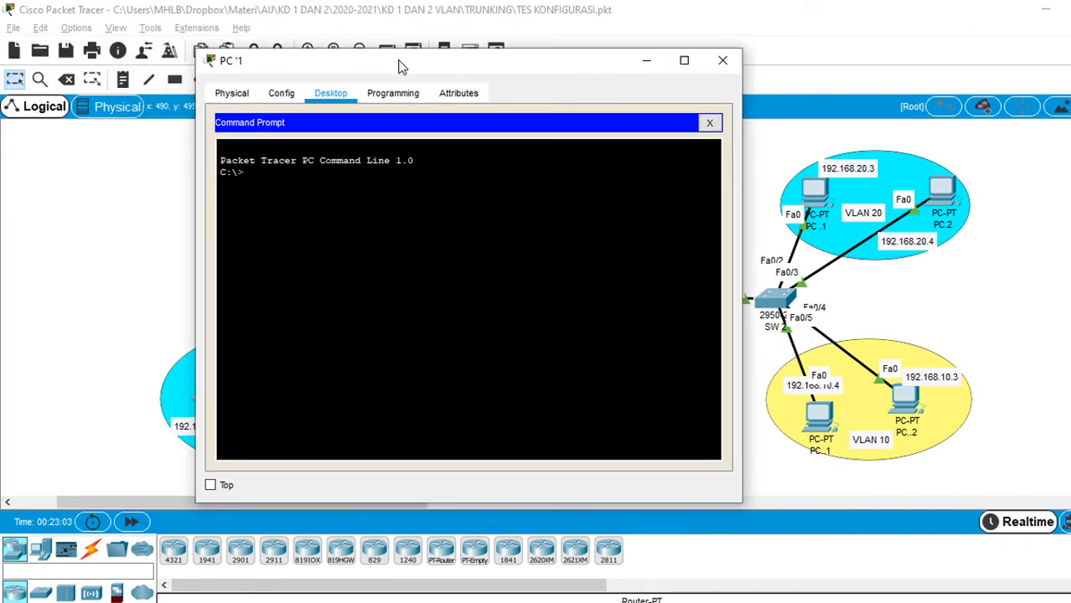
left_click_drag(262, 71, 290, 87)
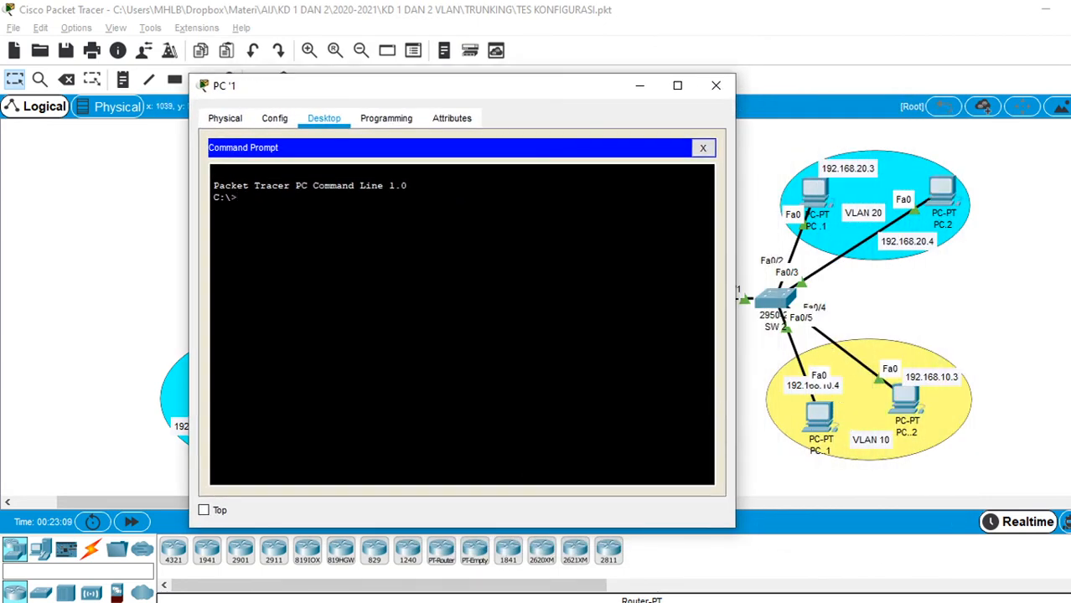
- Ping 192.168.10.3 from PC '1 to test connectivity to VLAN 10 on SW 2
type("p")
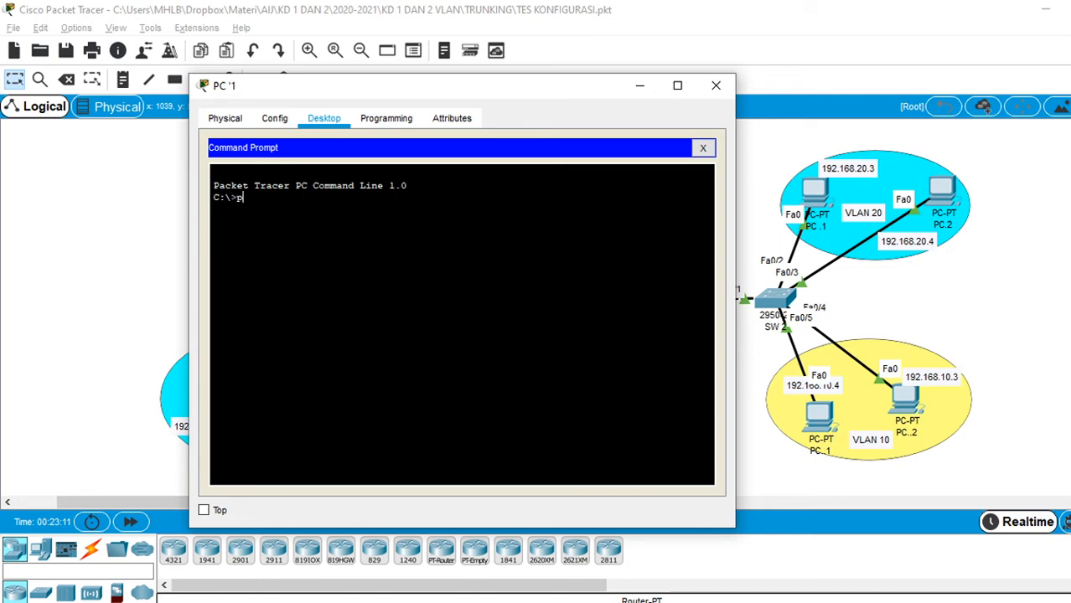
type("ing 192.168.10")
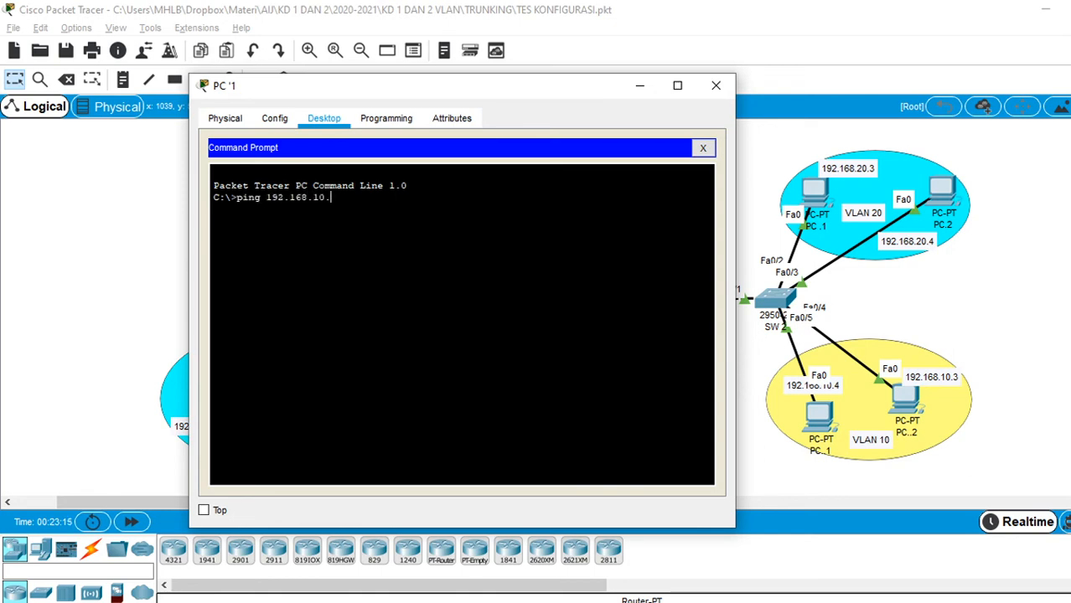
type(".3")
key("Return")
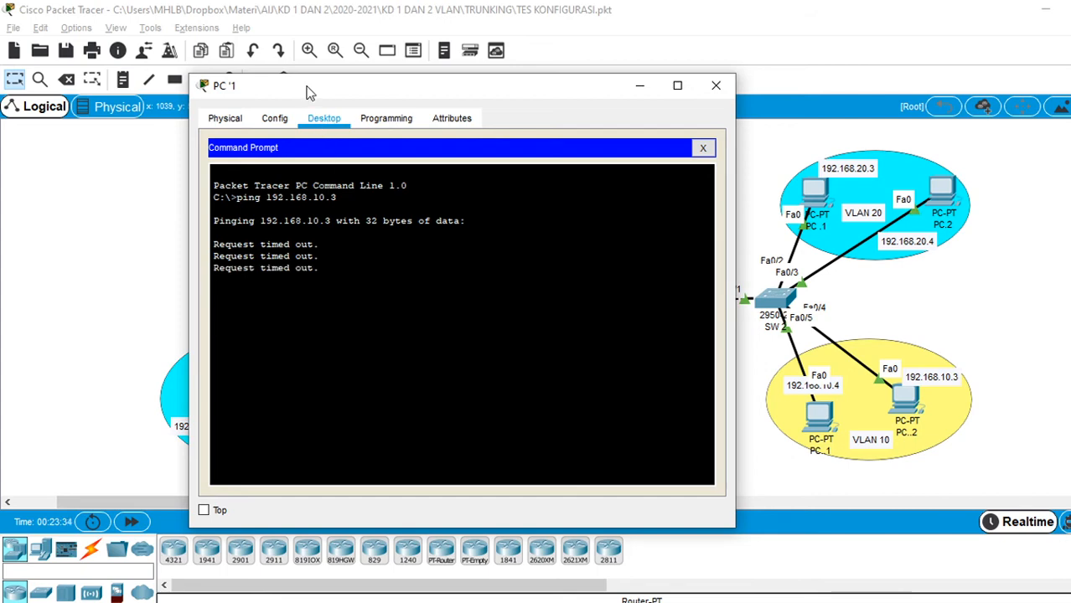
- Uncover SW 1's part of the topology and ping 192.168.10.2 from PC '1 to test connectivity within the same switch
left_click_drag(307, 85, 585, 100)
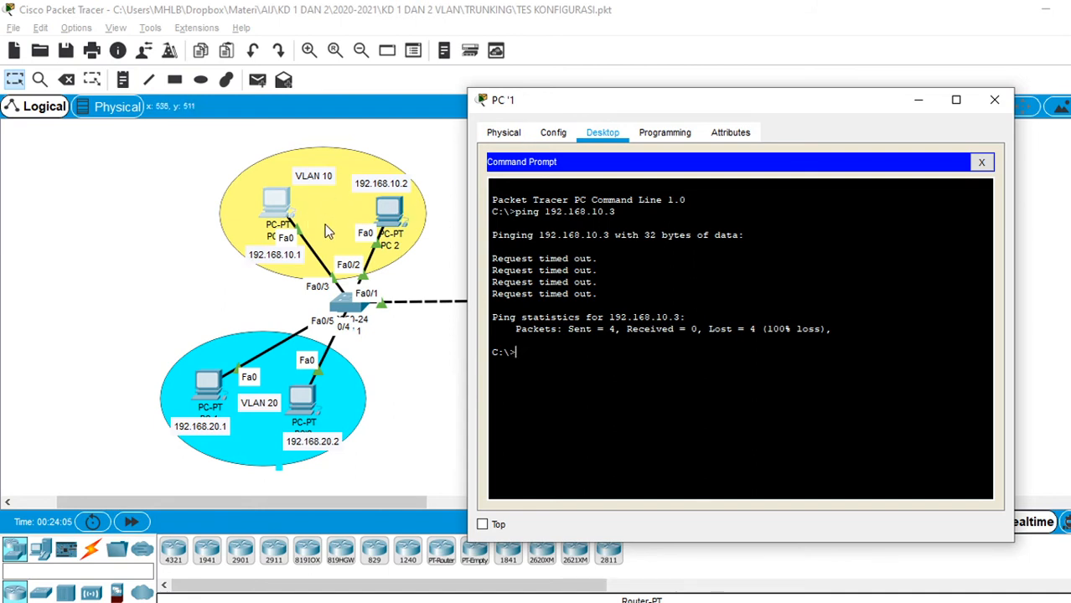
key("Up")
key("BackSpace")
type("2.168.10.2")
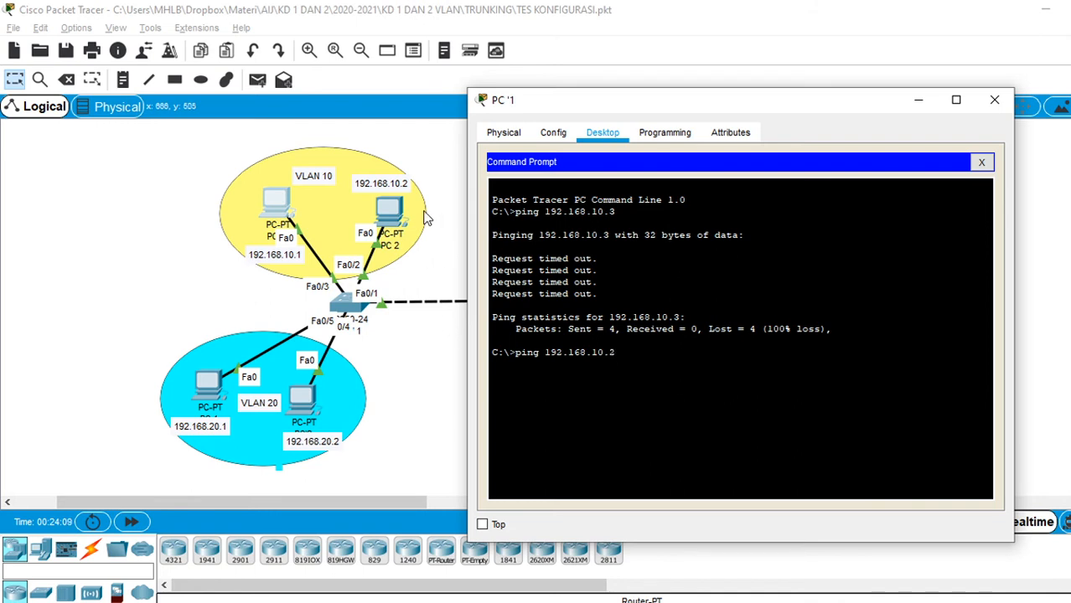
key("Return")
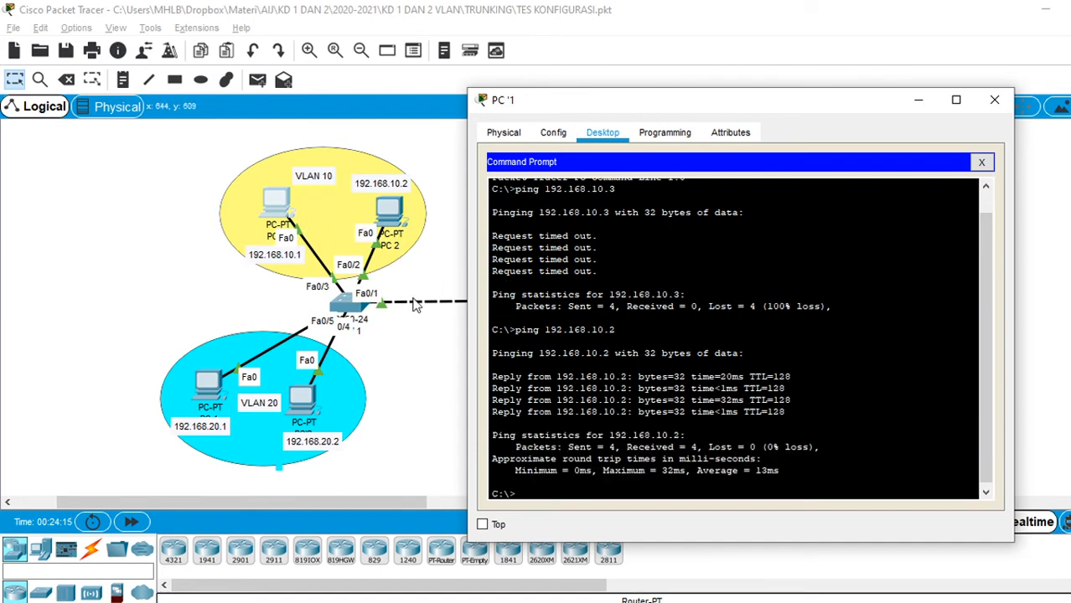
- Put PC '1's window away and return SW 1's CLI from interface-range mode to global configuration mode
left_click_drag(531, 106, 511, 83)
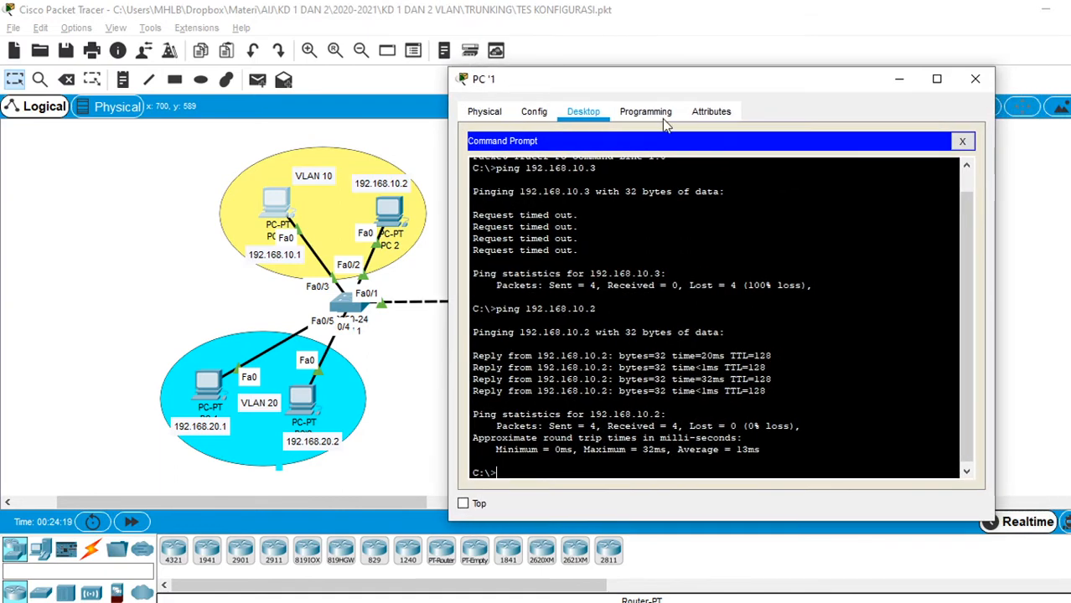
left_click(897, 79)
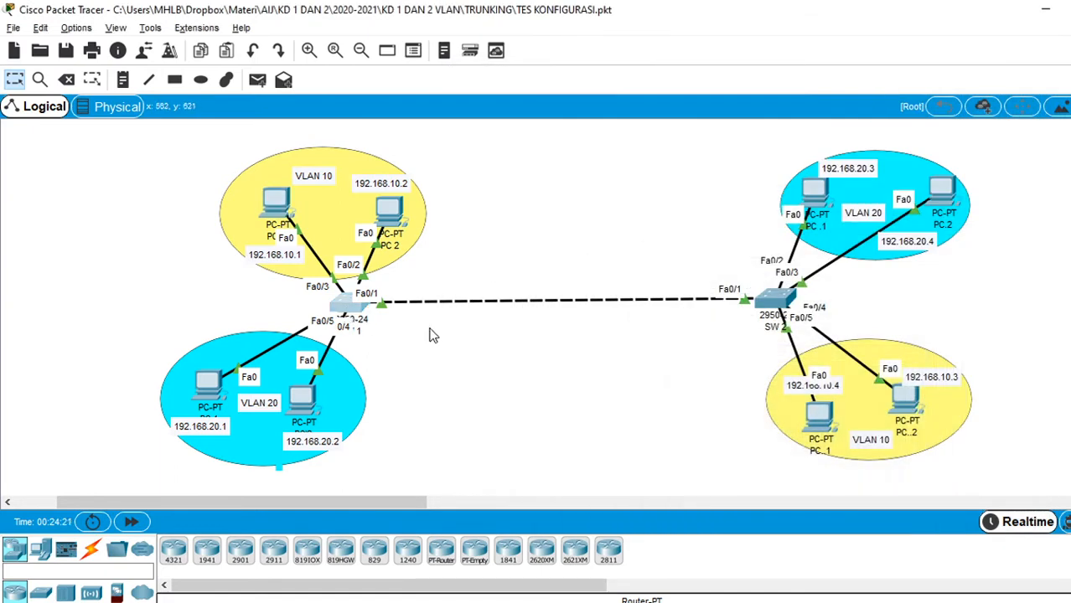
left_click(348, 303)
left_click_drag(538, 91, 748, 99)
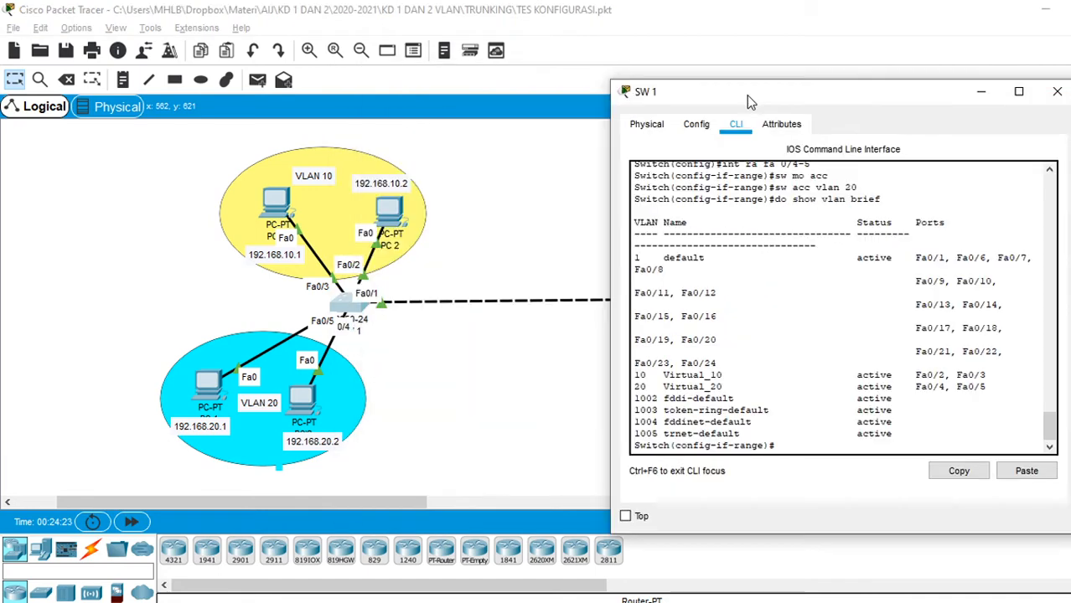
type("ex")
key("Return")
key("Return")
key("Return")
key("Return")
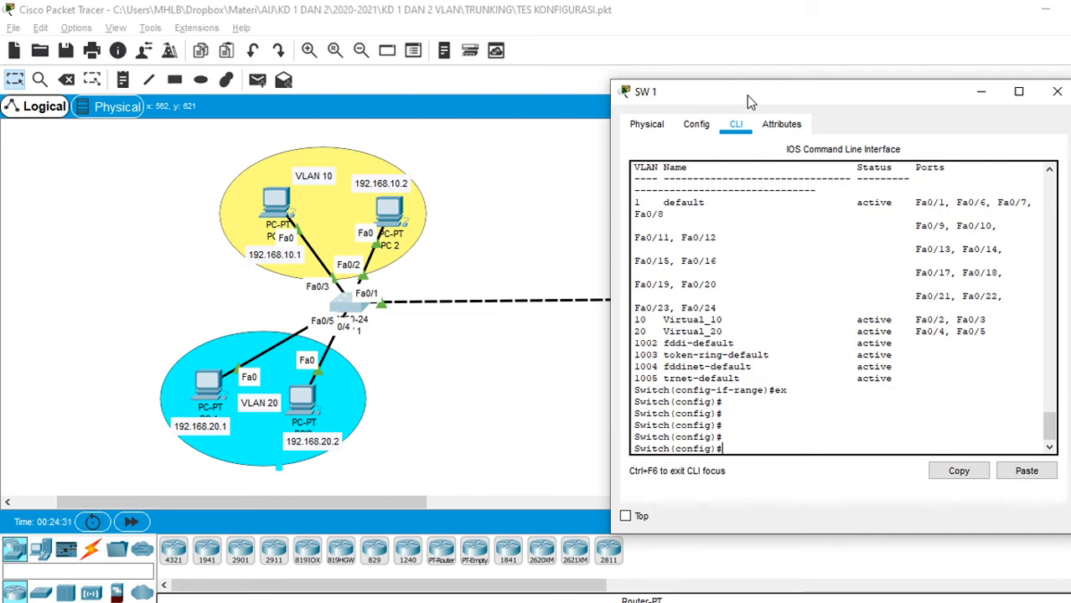
- Enter interface configuration mode for fa 0/1 on SW 1, the port facing SW 2
type("inf")
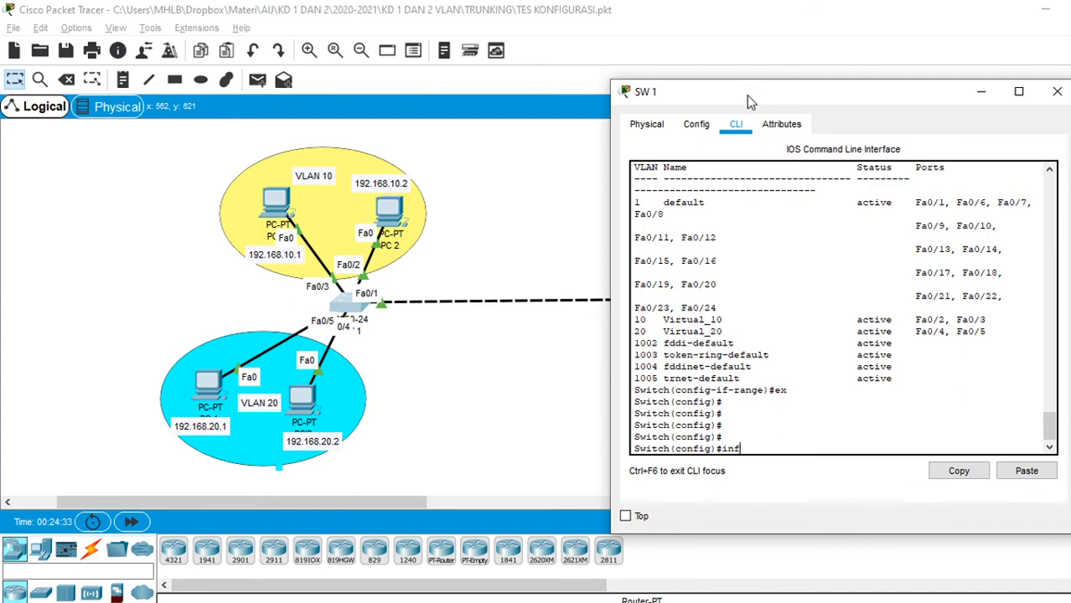
key("BackSpace")
type("t fa")
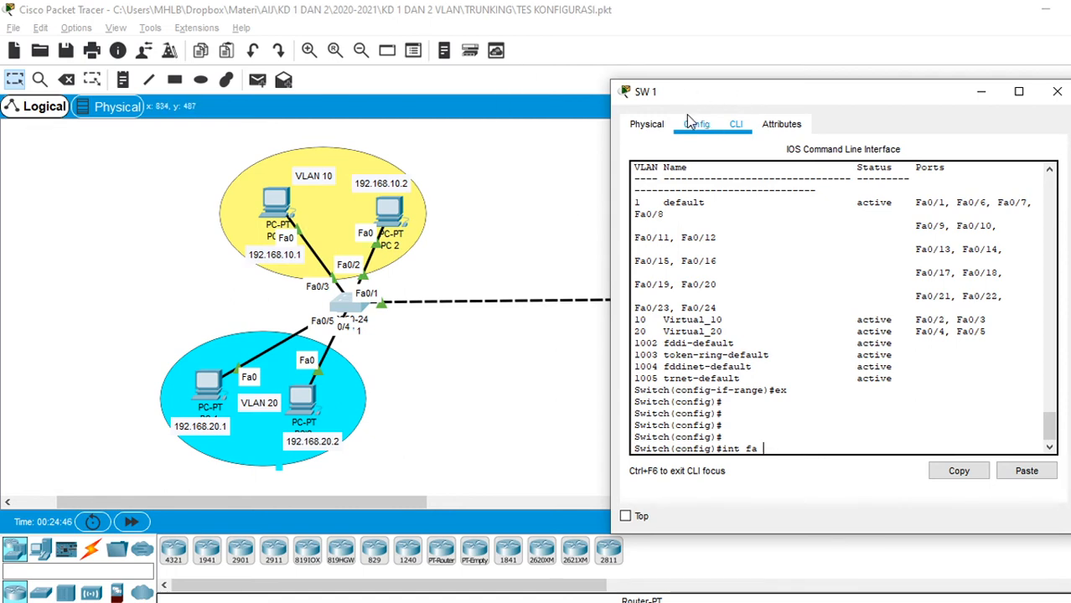
left_click_drag(694, 102, 924, 143)
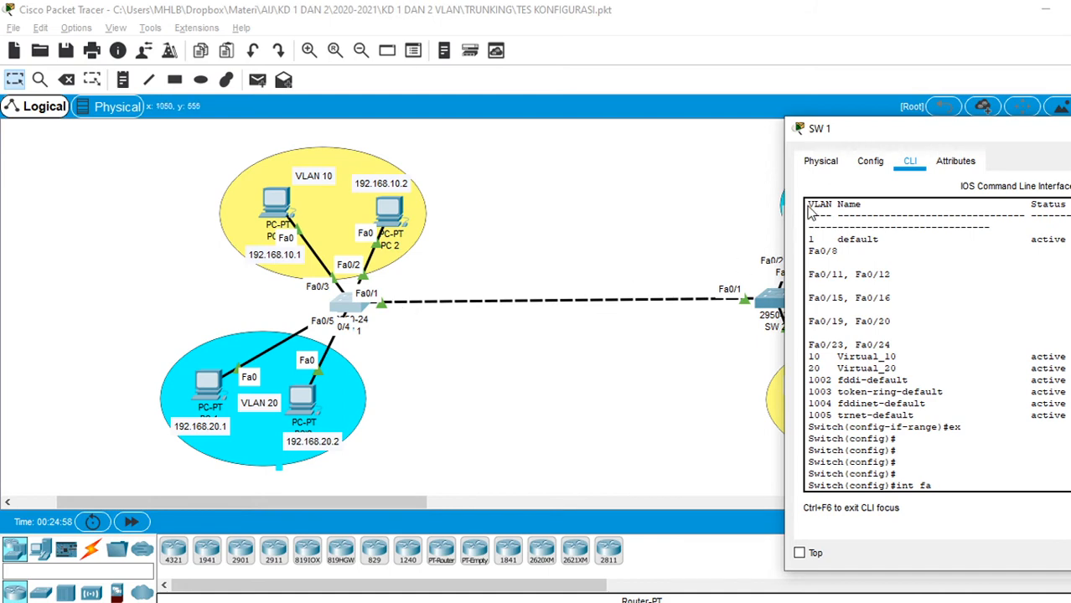
left_click_drag(895, 131, 815, 113)
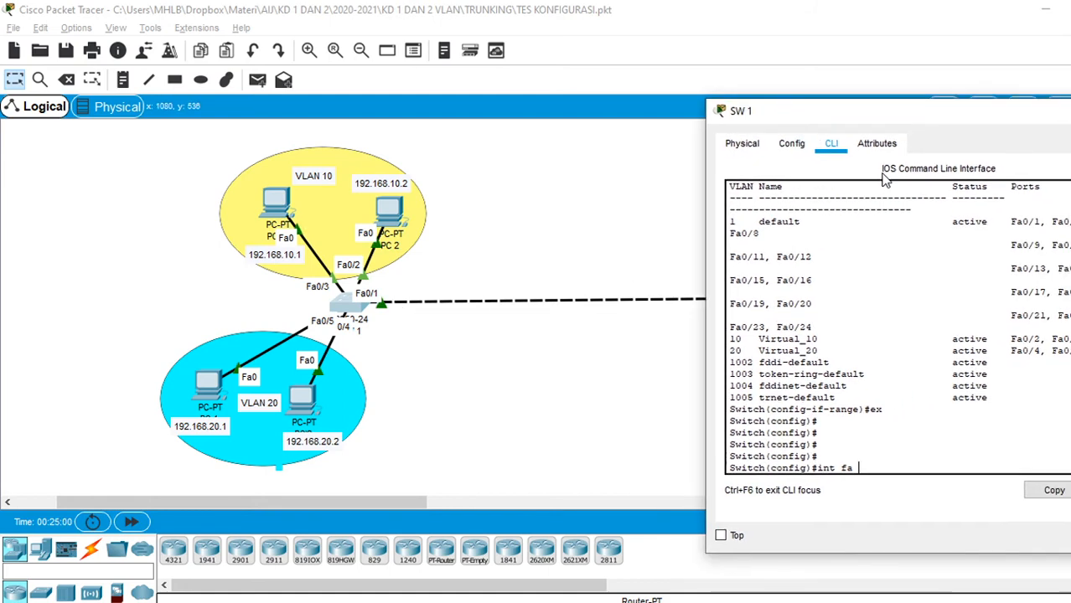
type("0/1")
key("Return")
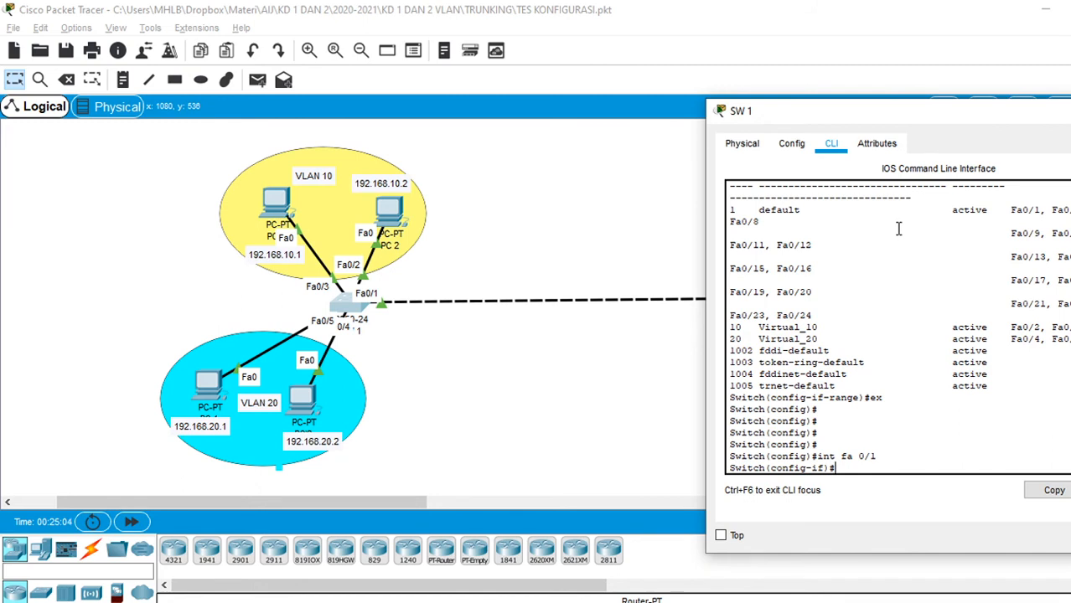
- Set SW 1's fa 0/1 interface to trunk mode with switchport mode trunk
type("sw")
type("itchport")
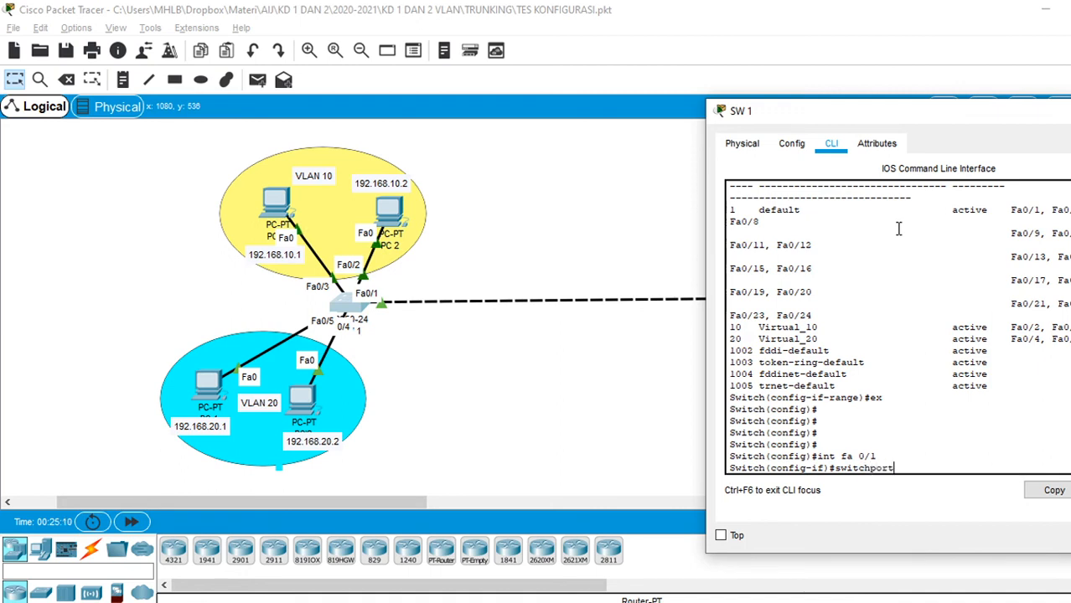
type(" mode t")
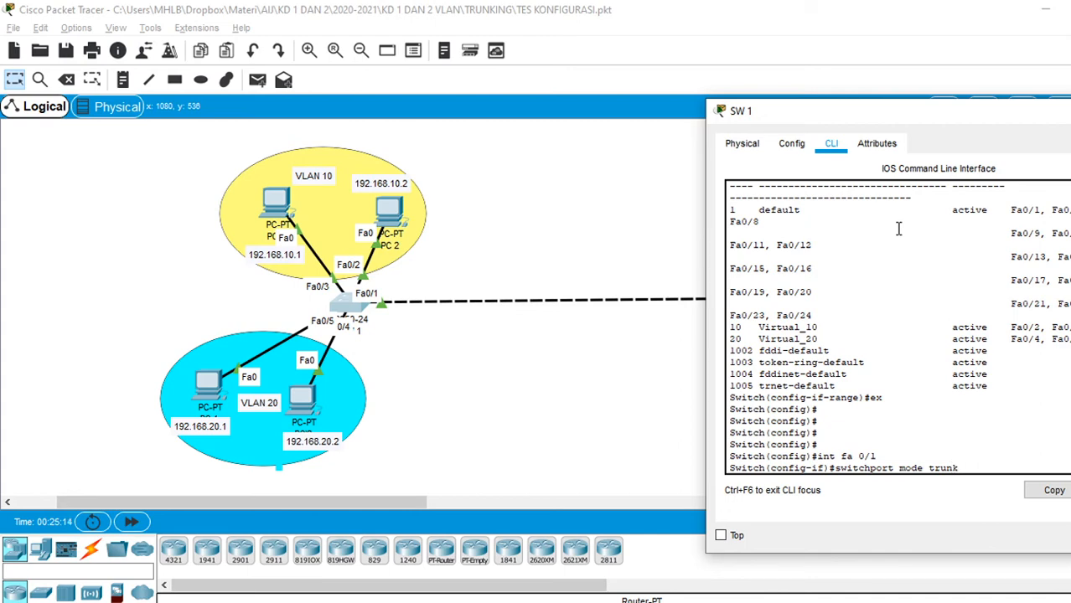
type("runk")
key("Return")
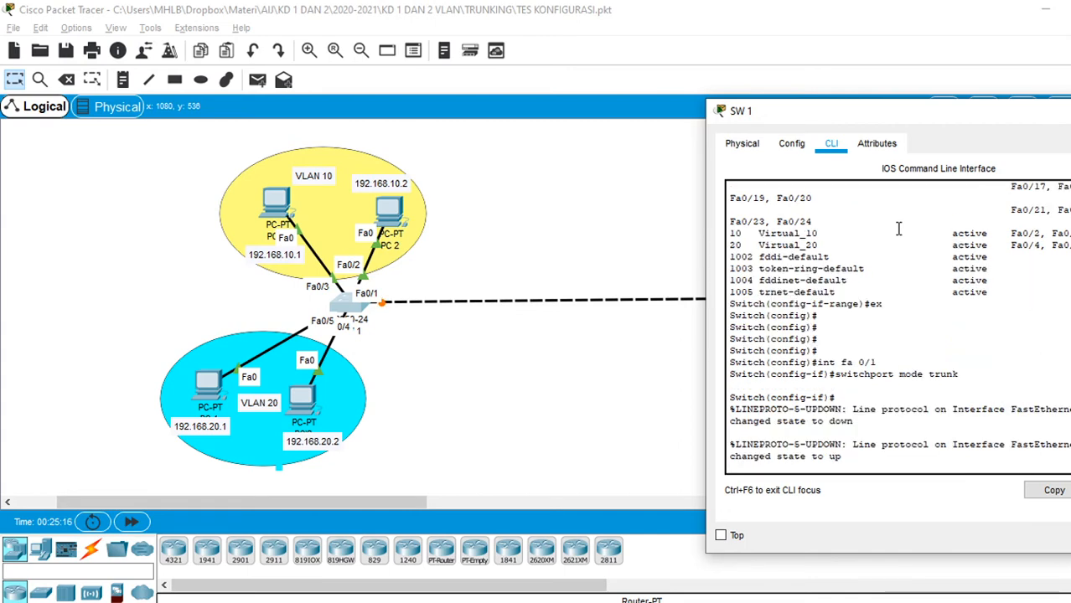
key("Return")
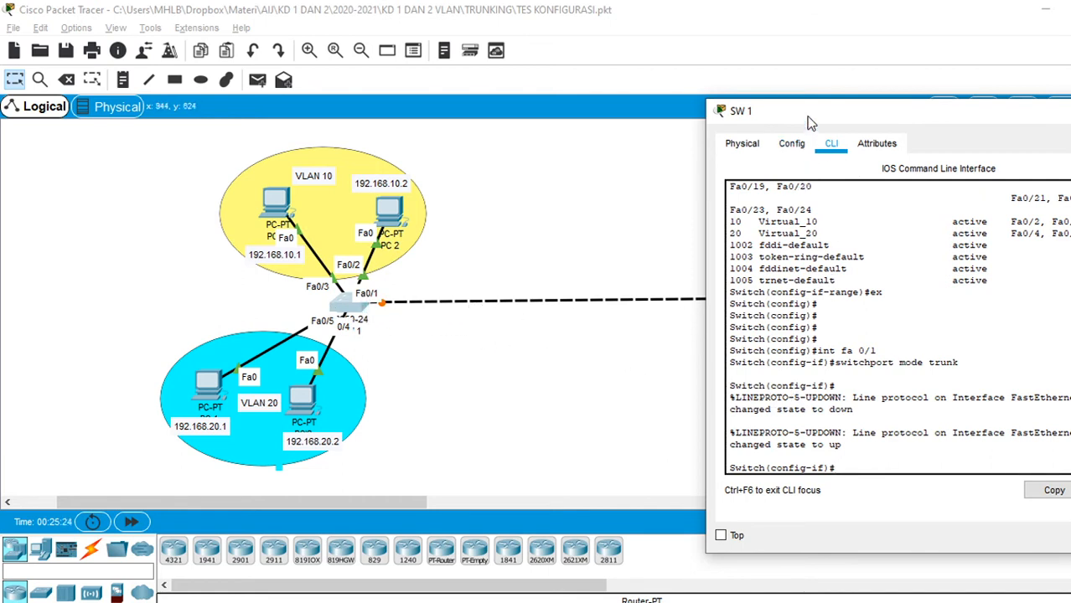
- Open SW 2's CLI and leave interface-range mode for global configuration mode
left_click_drag(811, 122, 916, 154)
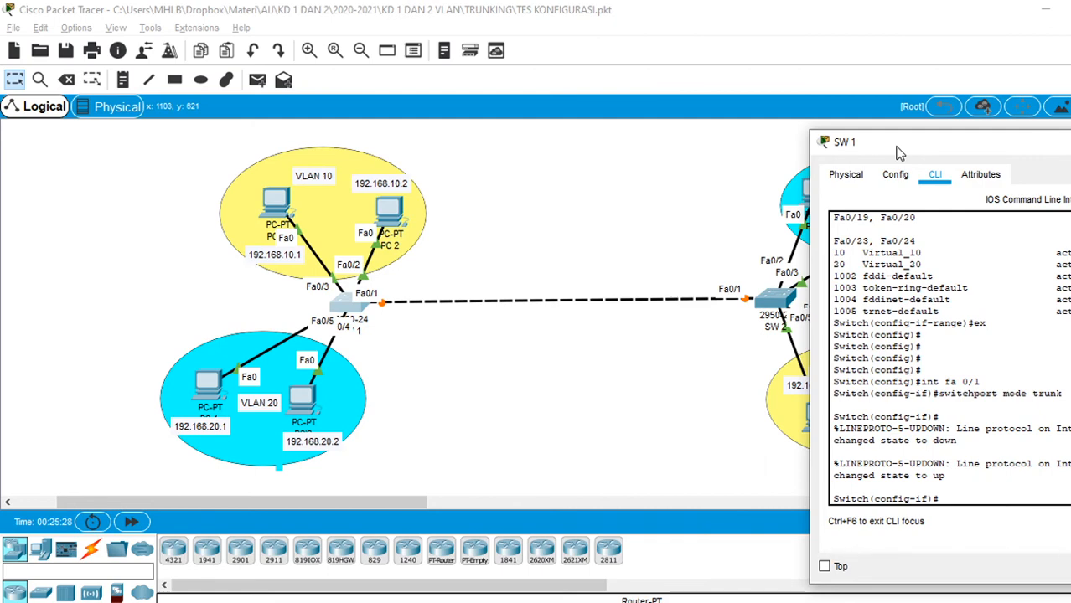
left_click_drag(897, 147, 423, 122)
left_click(1030, 319)
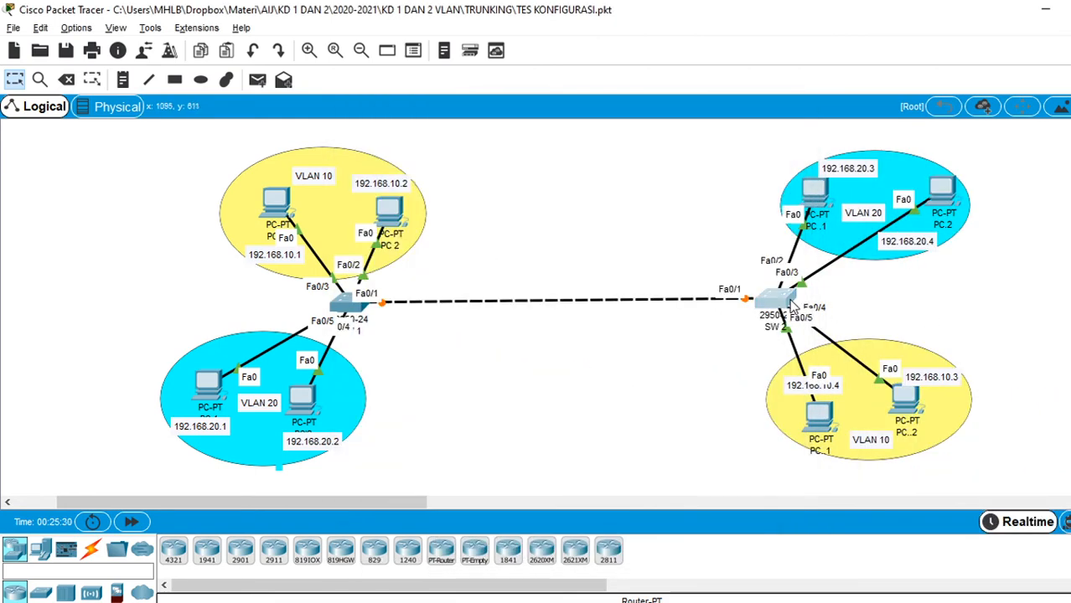
left_click(792, 307)
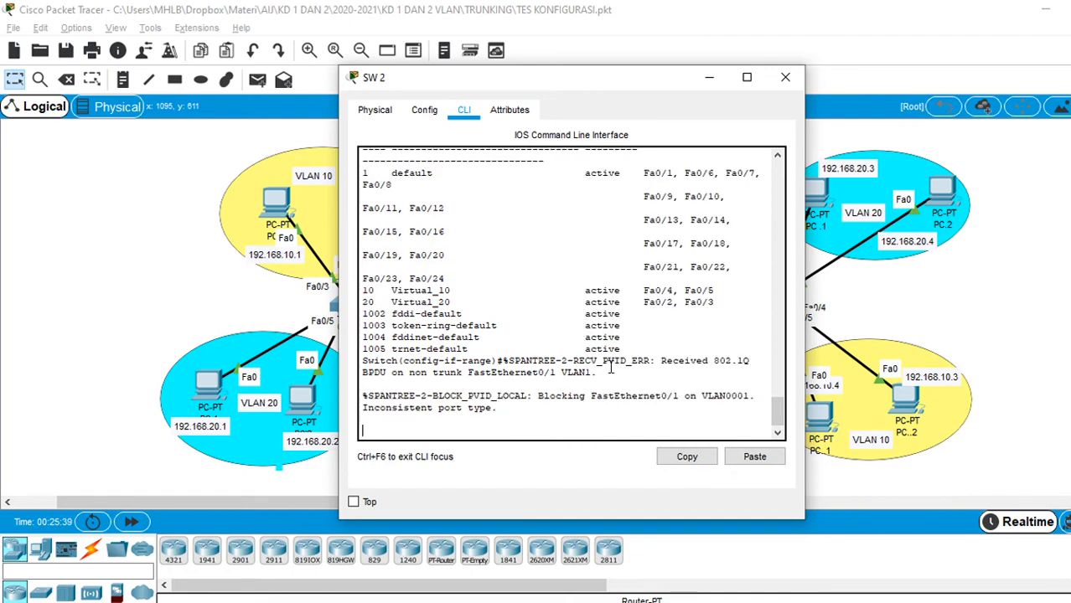
key("Return")
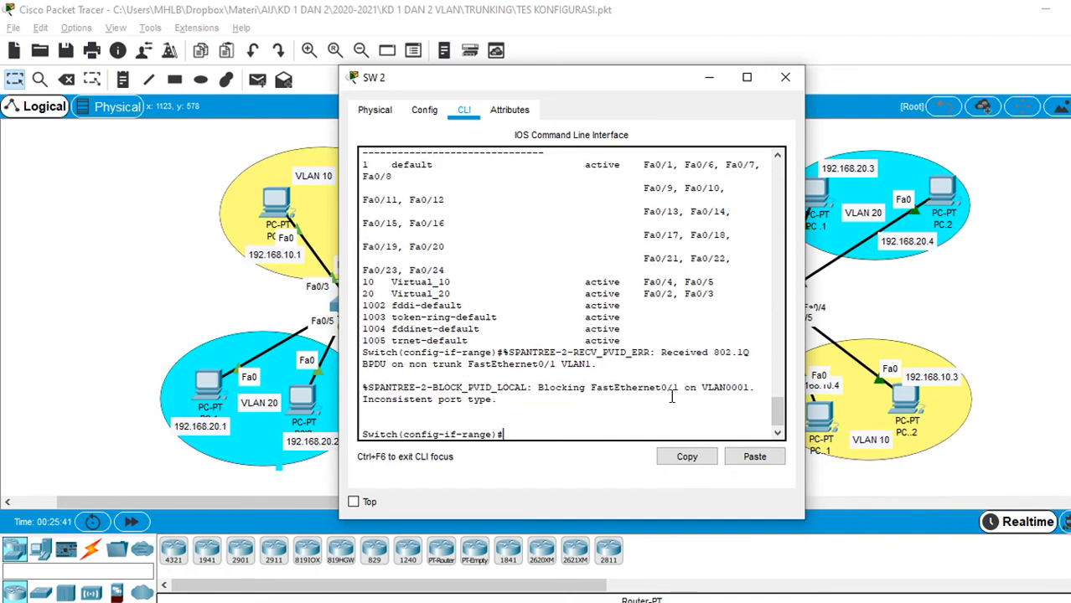
type("ex")
key("Return")
key("Return")
key("Return")
key("Return")
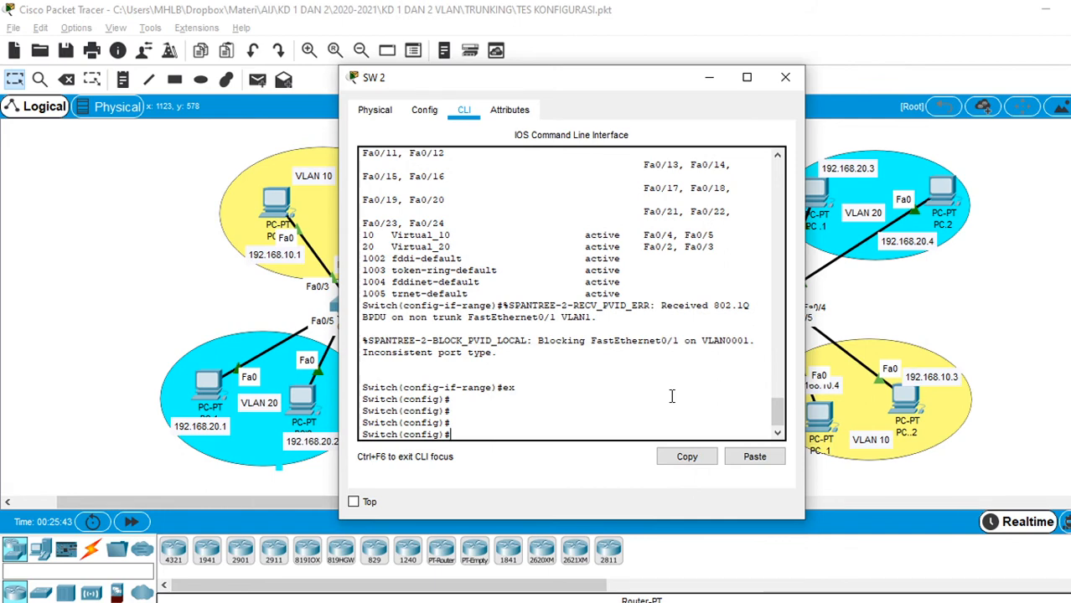
- Examine the FastEthernet0/1 line protocol messages in SW 2's CLI, then put its window away
left_click_drag(479, 77, 317, 96)
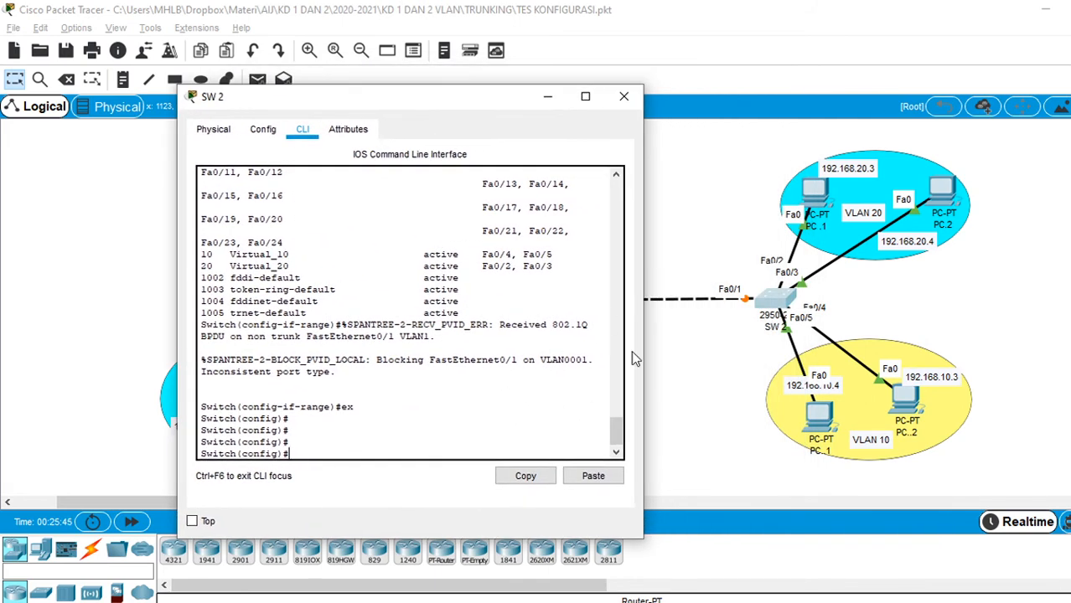
key("Return")
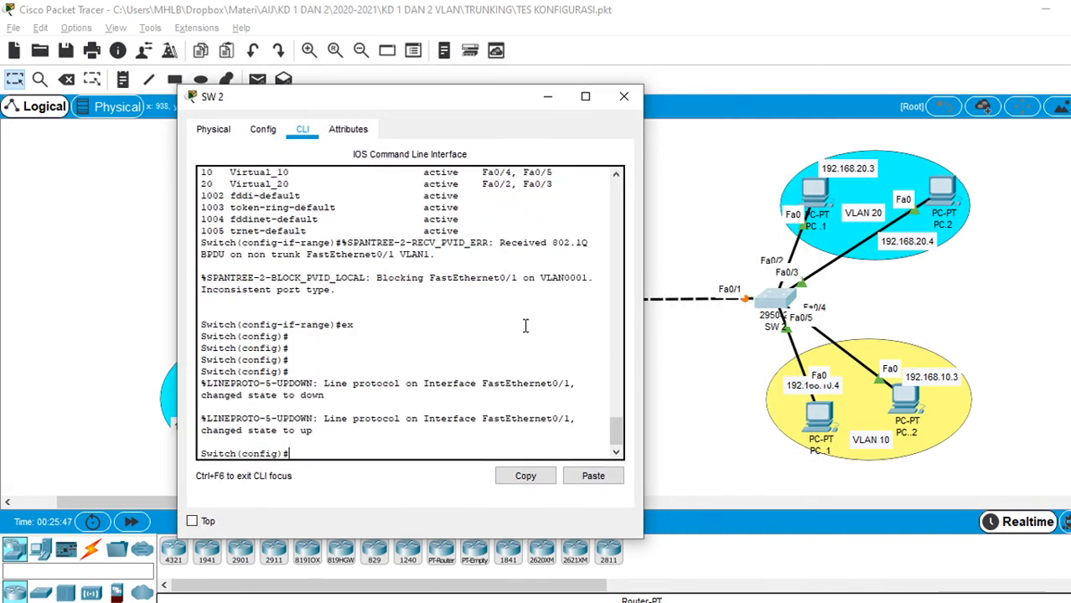
left_click_drag(324, 383, 387, 429)
left_click(547, 97)
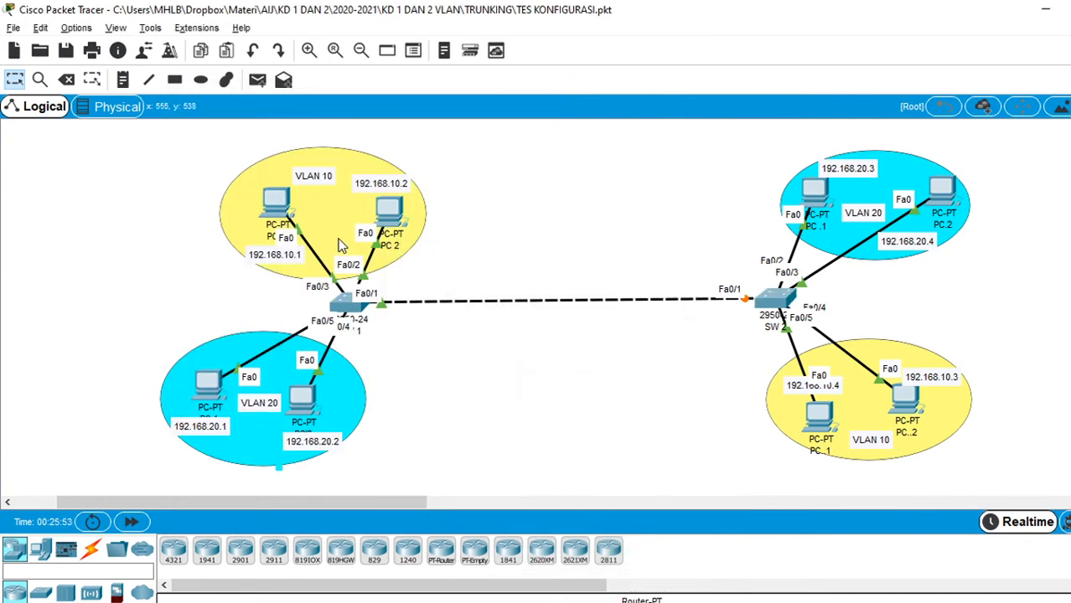
- Ping 192.168.10.3 from PC '1 again to test VLAN 10 connectivity across the trunk link
left_click(279, 216)
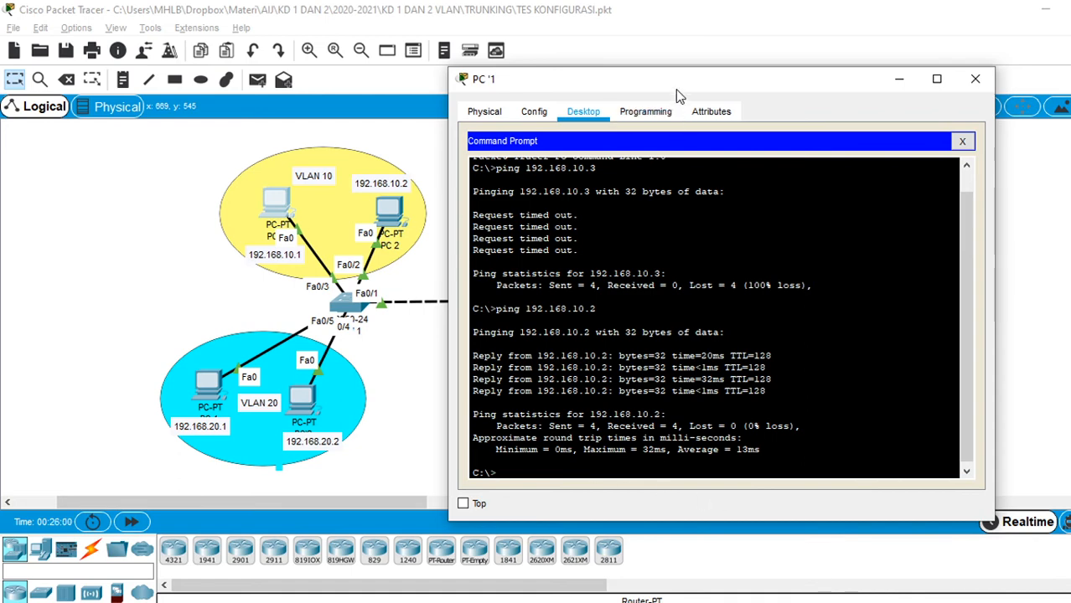
left_click_drag(676, 87, 570, 74)
key("Up")
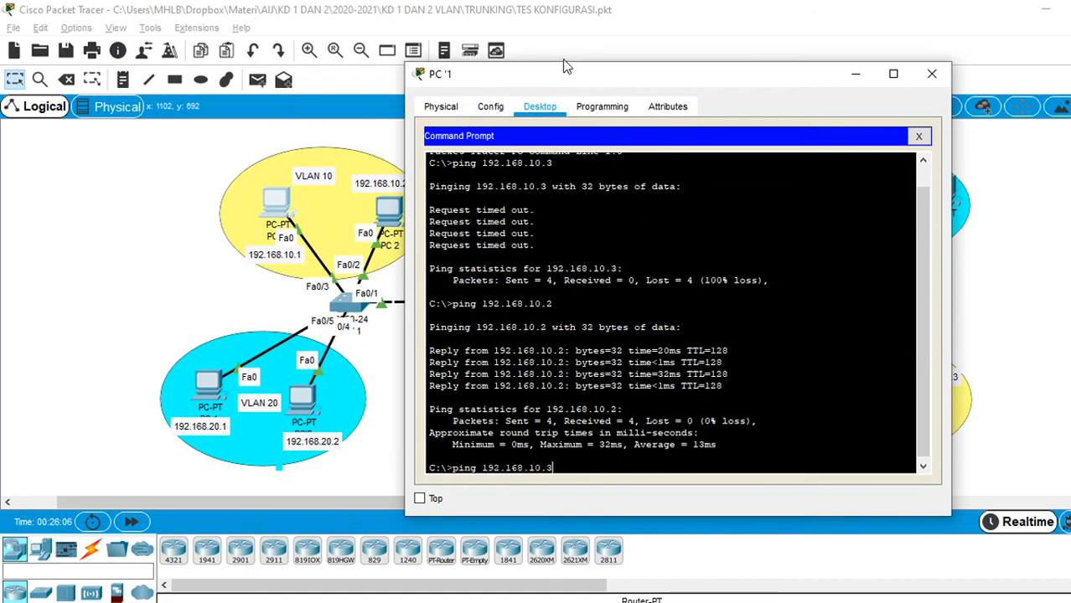
left_click_drag(501, 82, 350, 82)
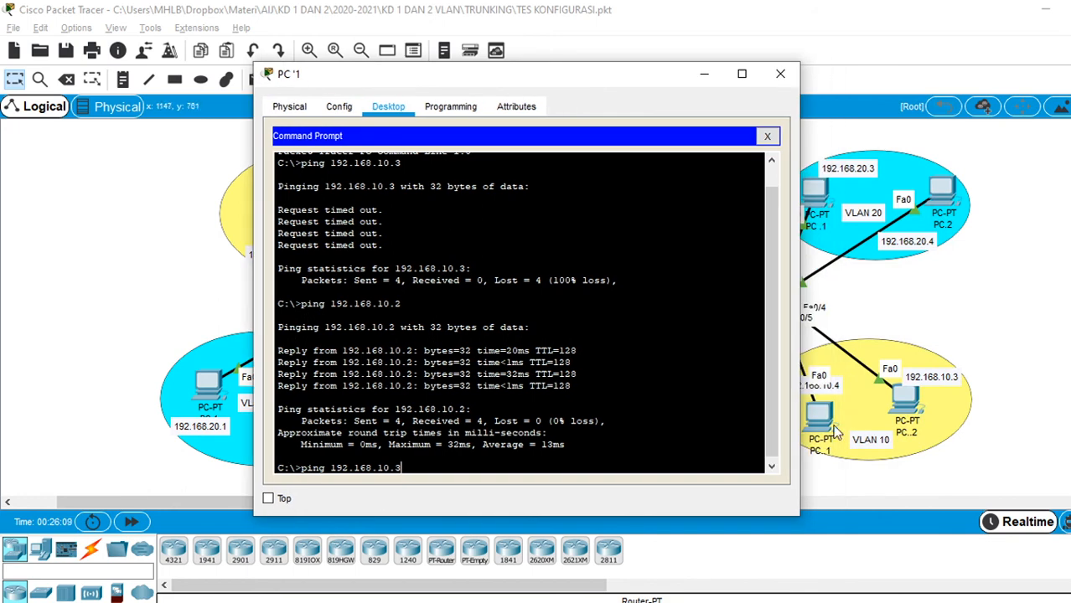
key("Return")
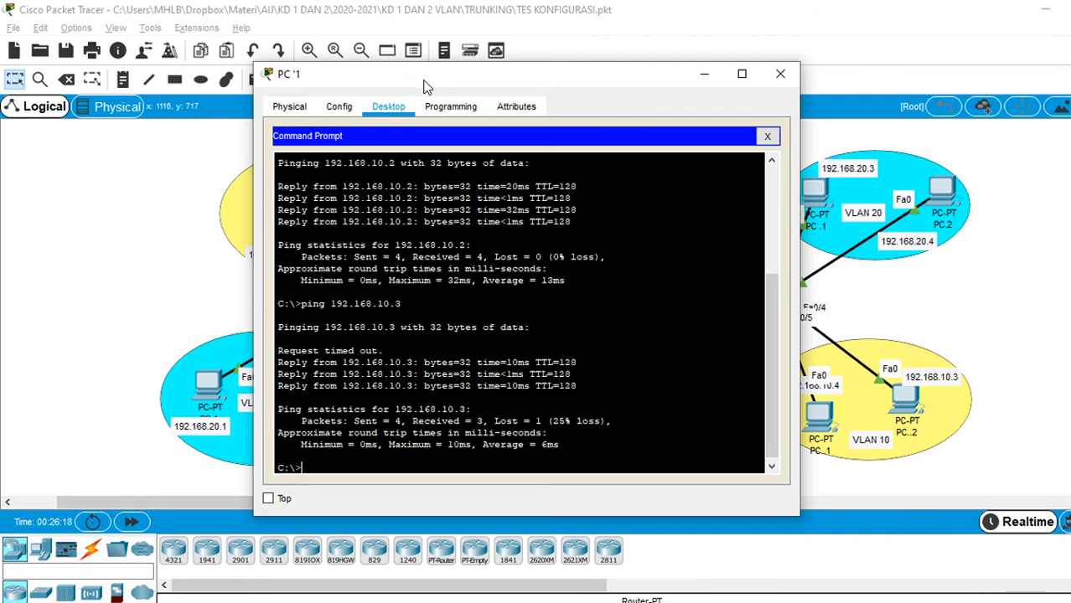
- Ping 192.168.10.4 from PC '1 to test the other VLAN 10 PC on SW 2
left_click_drag(426, 86, 501, 103)
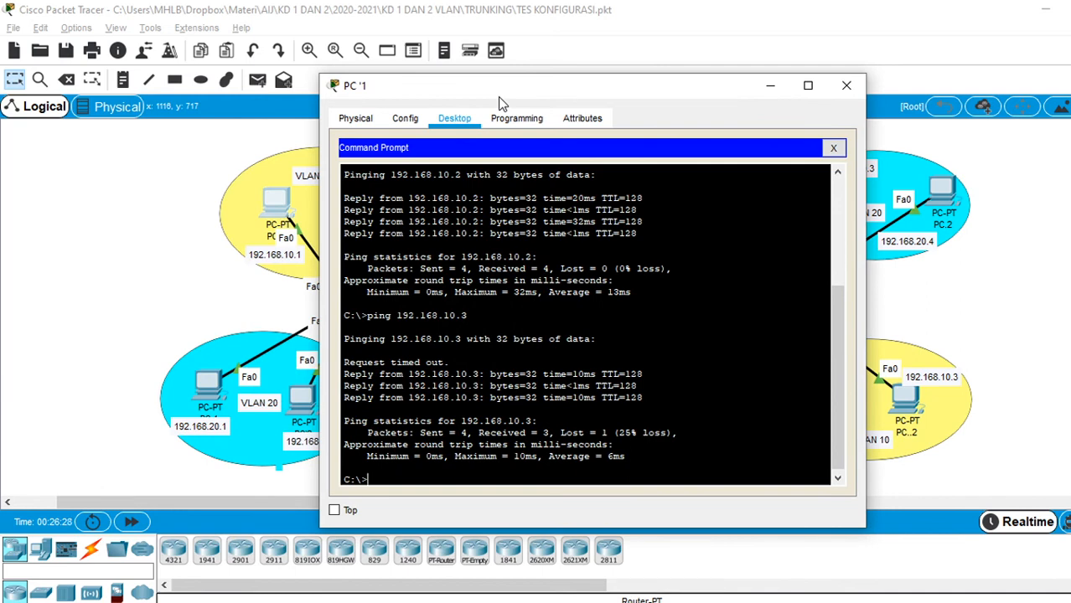
key("Up")
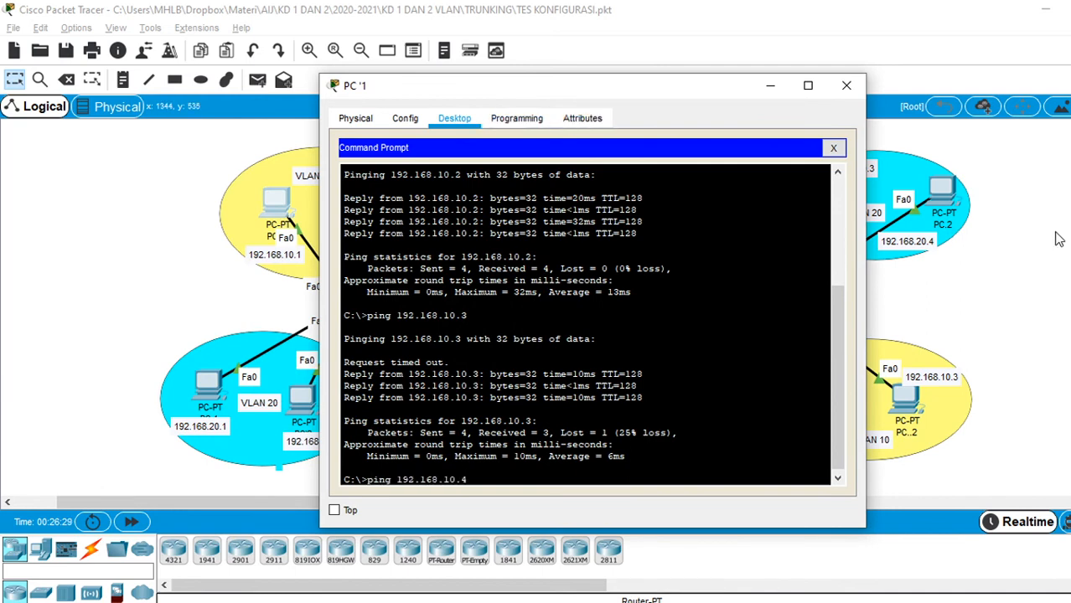
type("4")
key("Return")
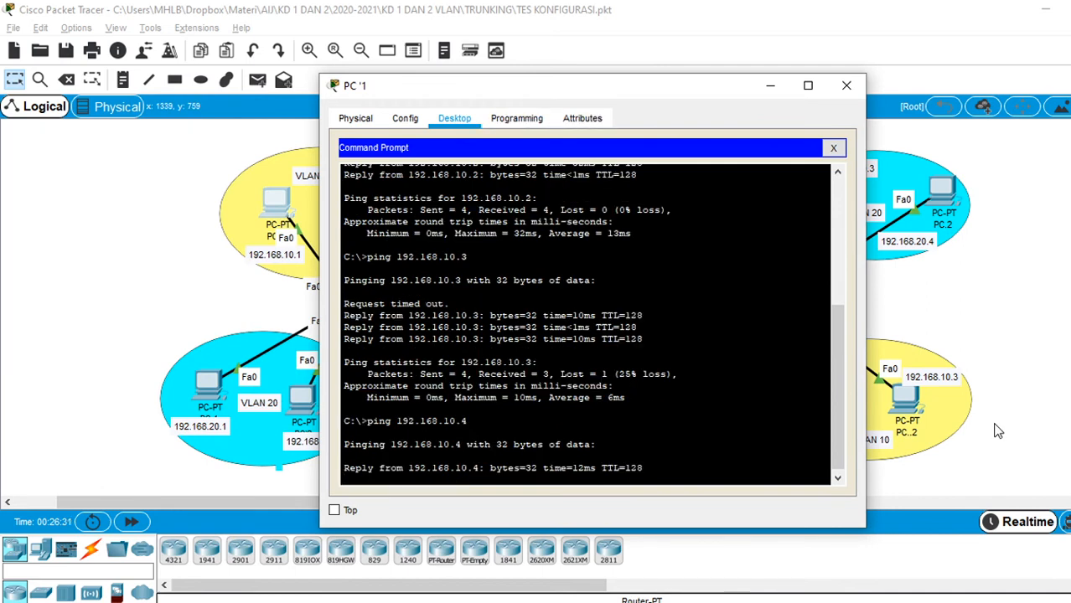
- Put PC '1's window away and review the switchport mode trunk command in SW 1's CLI
left_click(770, 87)
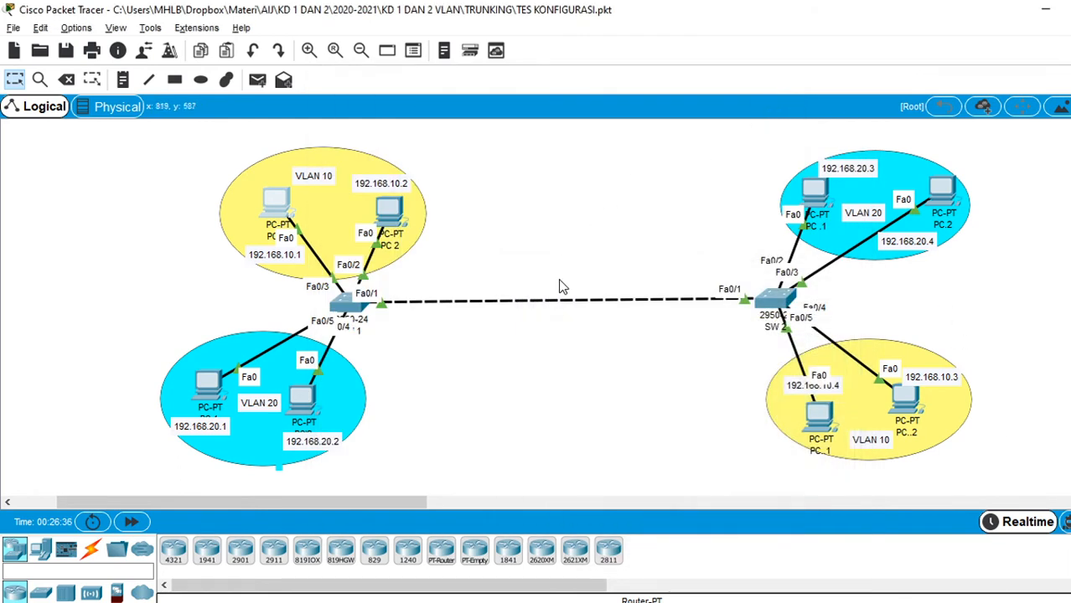
left_click(356, 311)
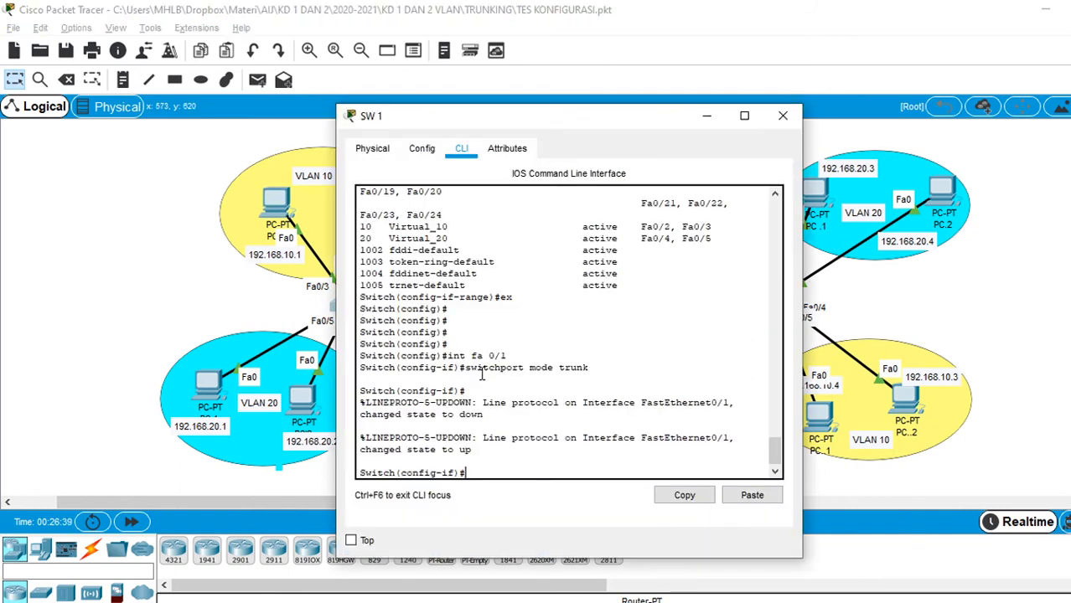
left_click_drag(466, 368, 591, 371)
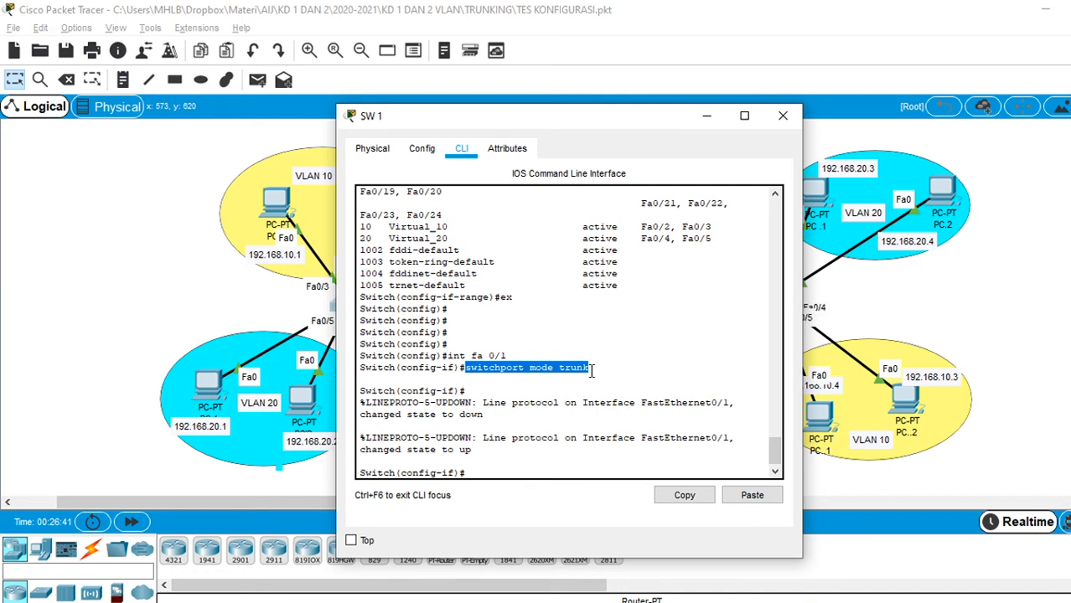
type("sw")
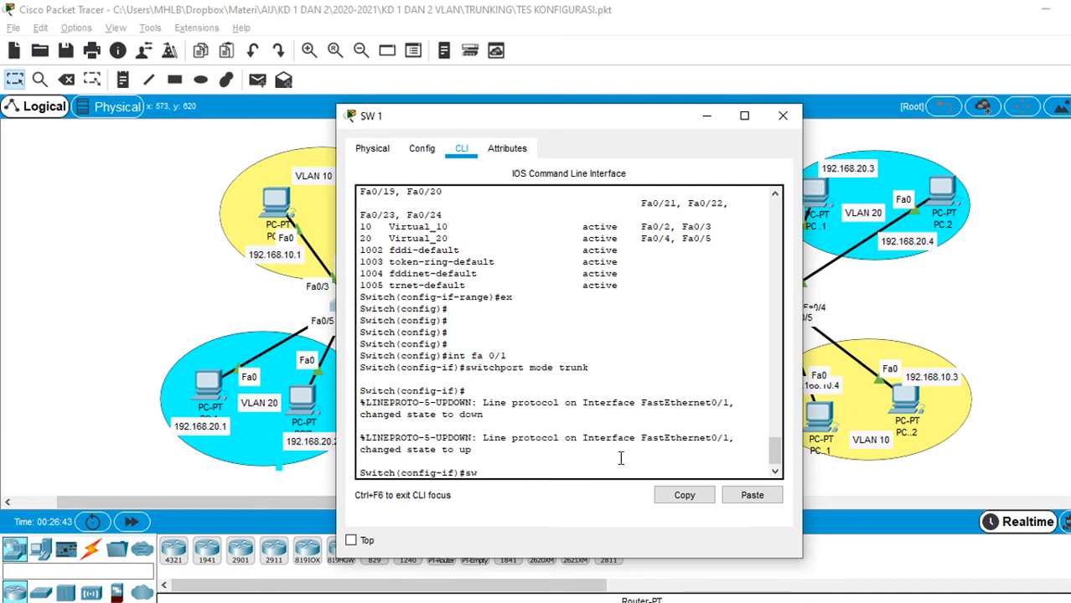
type("it")
key("Tab")
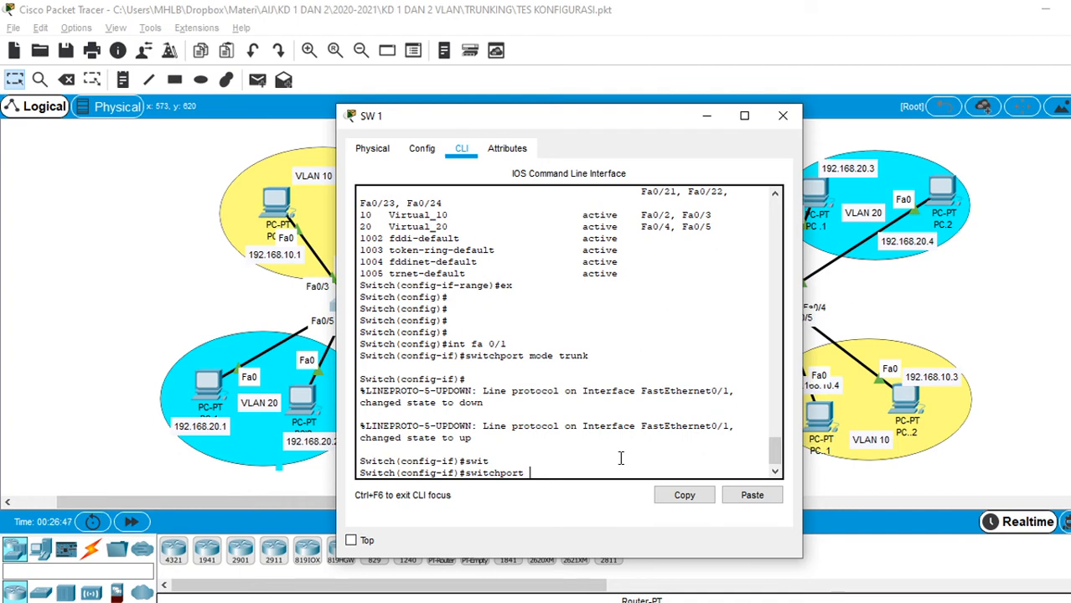
type("t")
key("Tab")
type("al")
key("Tab")
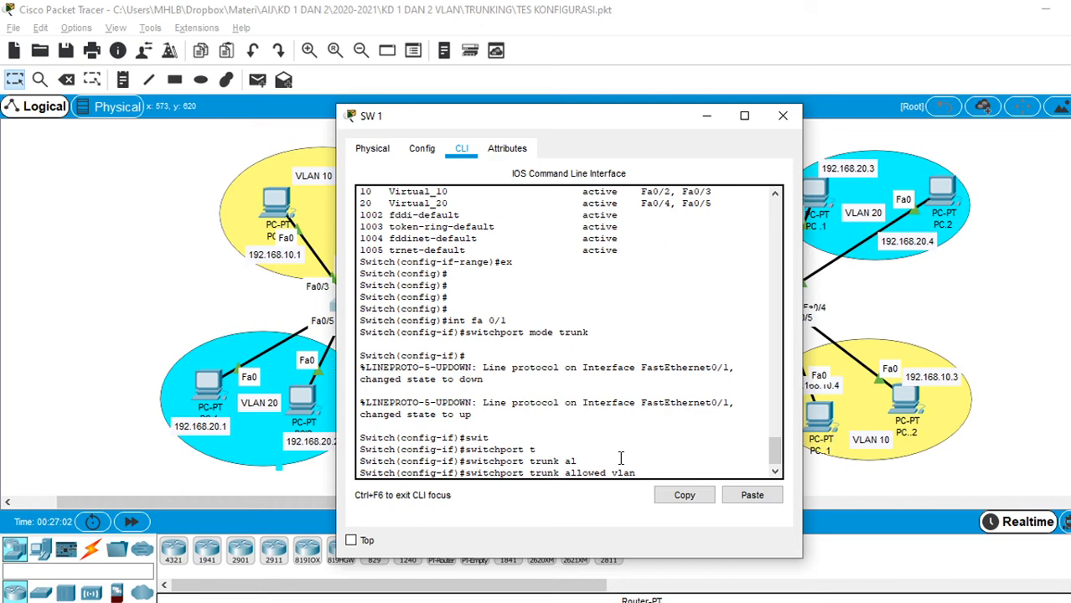
key("BackSpace")
key("BackSpace")
key("BackSpace")
key("BackSpace")
key("BackSpace")
key("BackSpace")
key("BackSpace")
key("BackSpace")
key("BackSpace")
key("BackSpace")
key("BackSpace")
key("BackSpace")
key("BackSpace")
key("BackSpace")
key("BackSpace")
key("BackSpace")
key("BackSpace")
key("BackSpace")
key("BackSpace")
key("BackSpace")
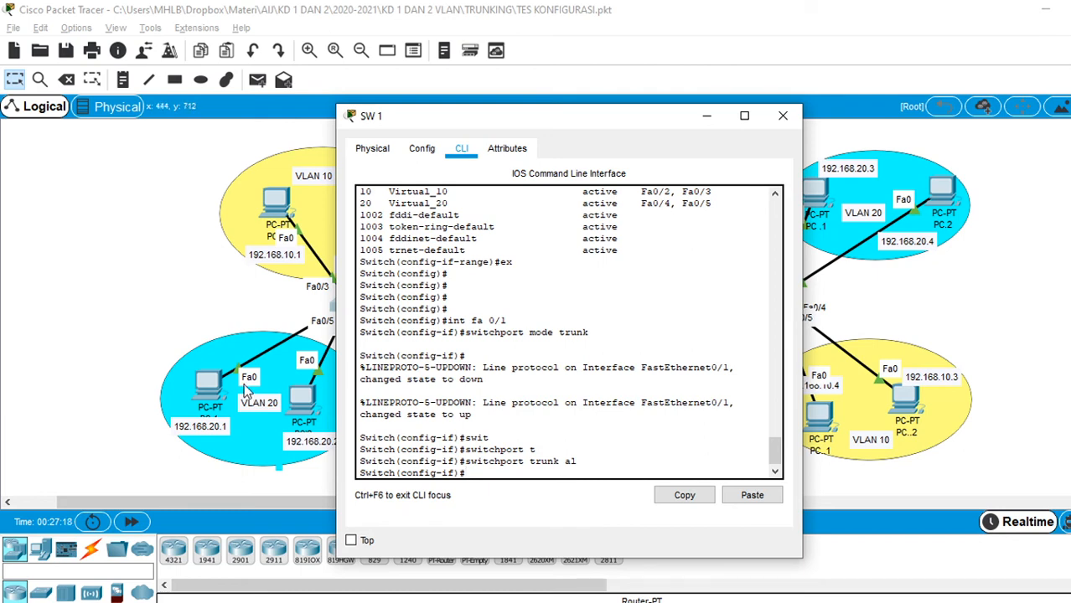
- Assign PC 1 in SW 1's VLAN 20 group the static IP address 192.168.10.21 with subnet mask 255.255.255.0
left_click(203, 395)
left_click(209, 387)
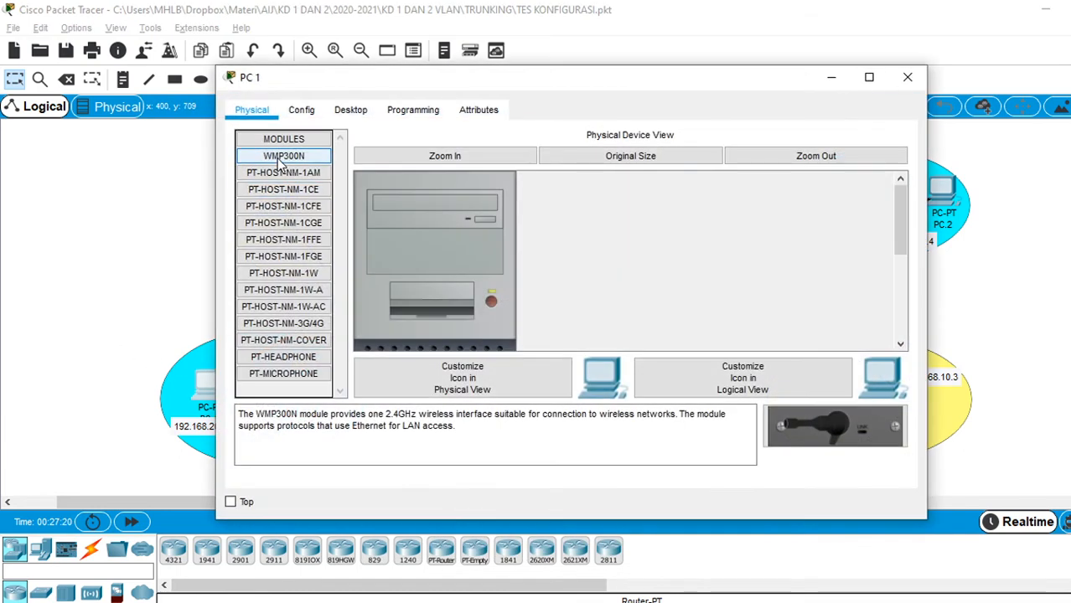
left_click(349, 109)
left_click_drag(360, 77, 538, 82)
left_click(486, 198)
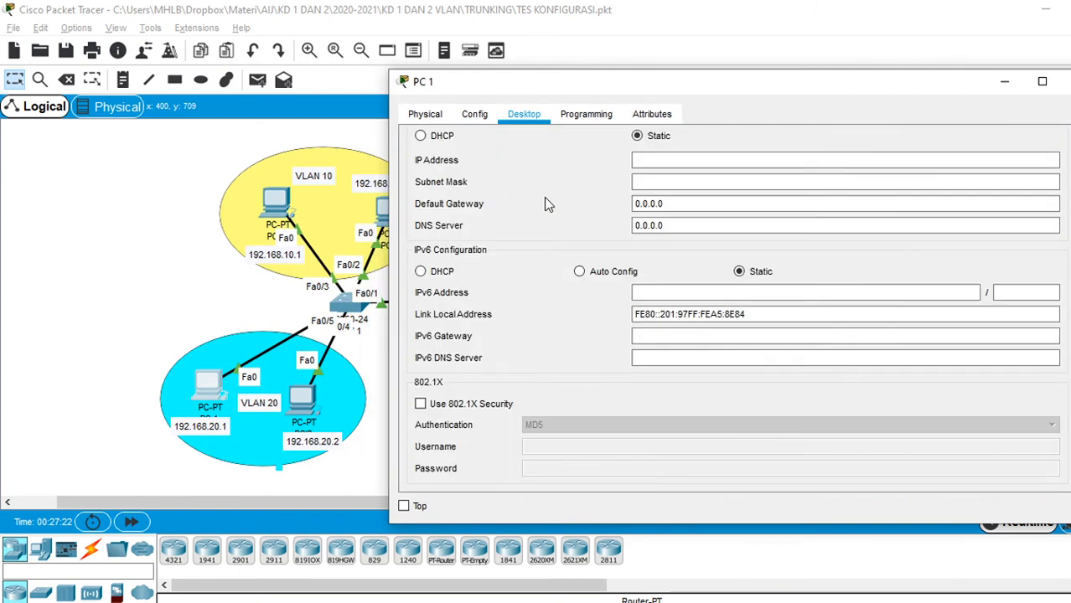
left_click(652, 160)
type("192.168")
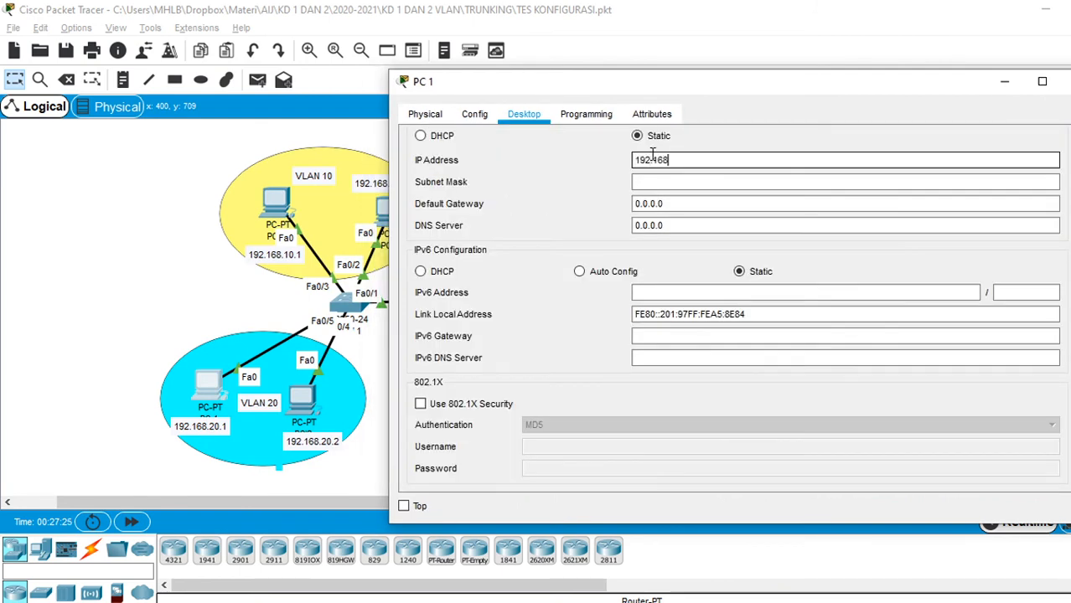
type(".10")
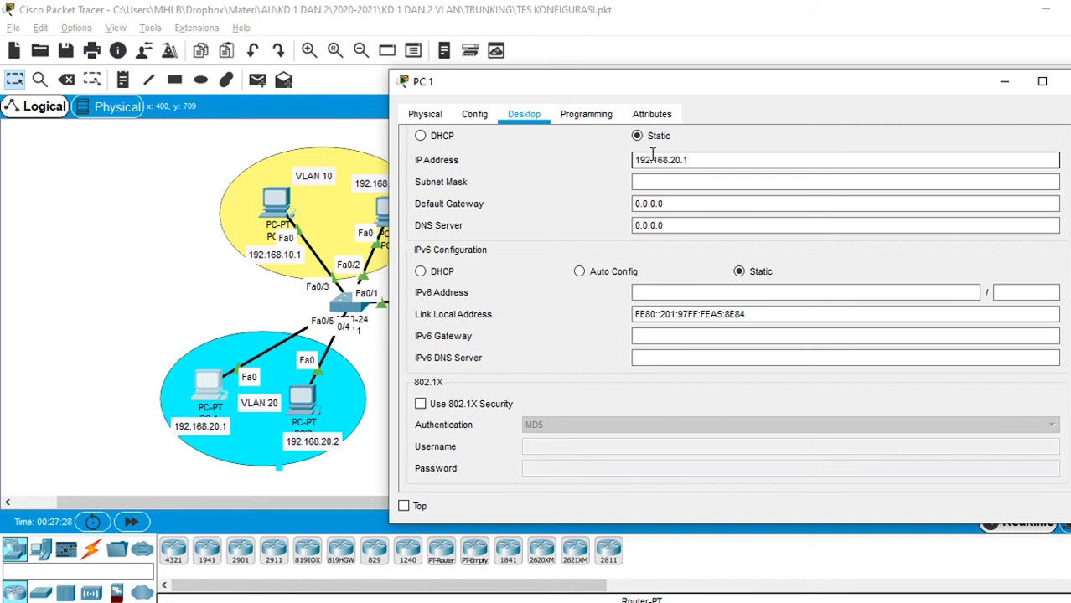
key("BackSpace")
key("BackSpace")
key("BackSpace")
type("10.21")
key("Tab")
left_click_drag(744, 98, 503, 98)
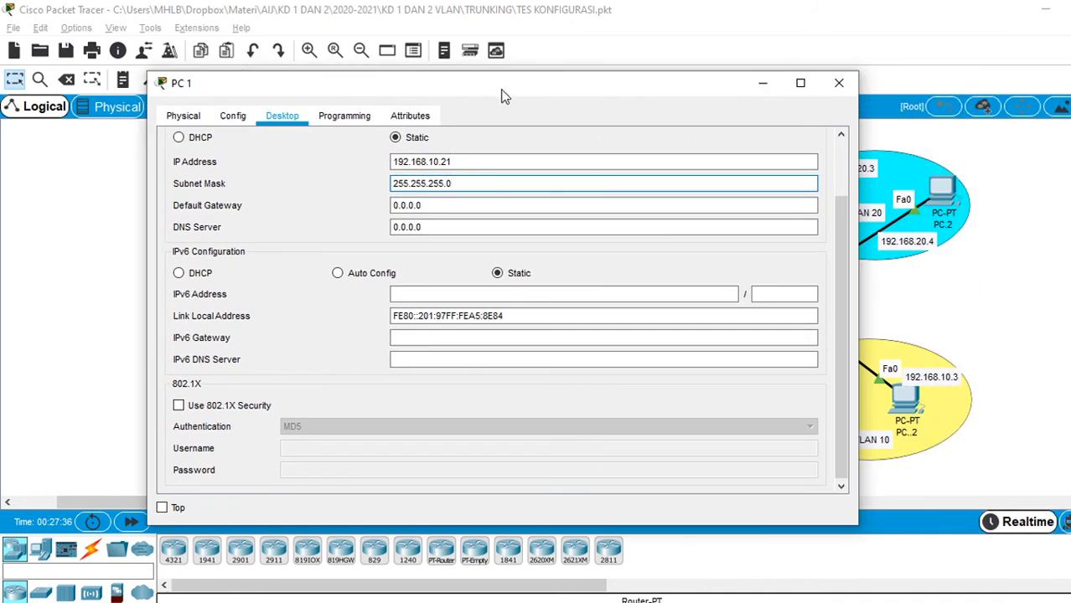
- Copy PC 1's IP address for reuse and put its window away
left_click(559, 161)
double_click(559, 162)
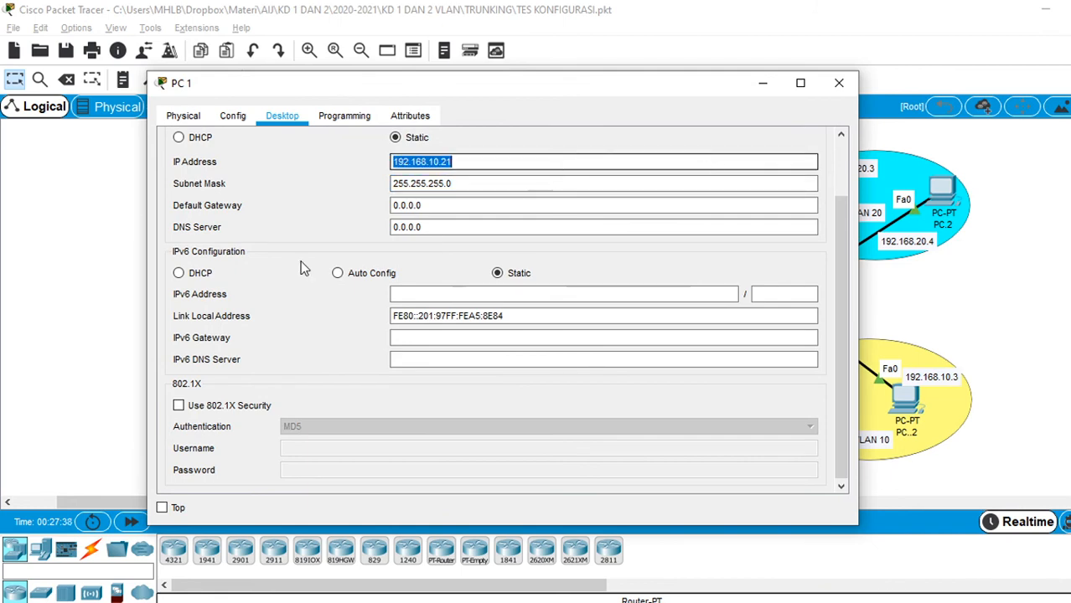
left_click(113, 323)
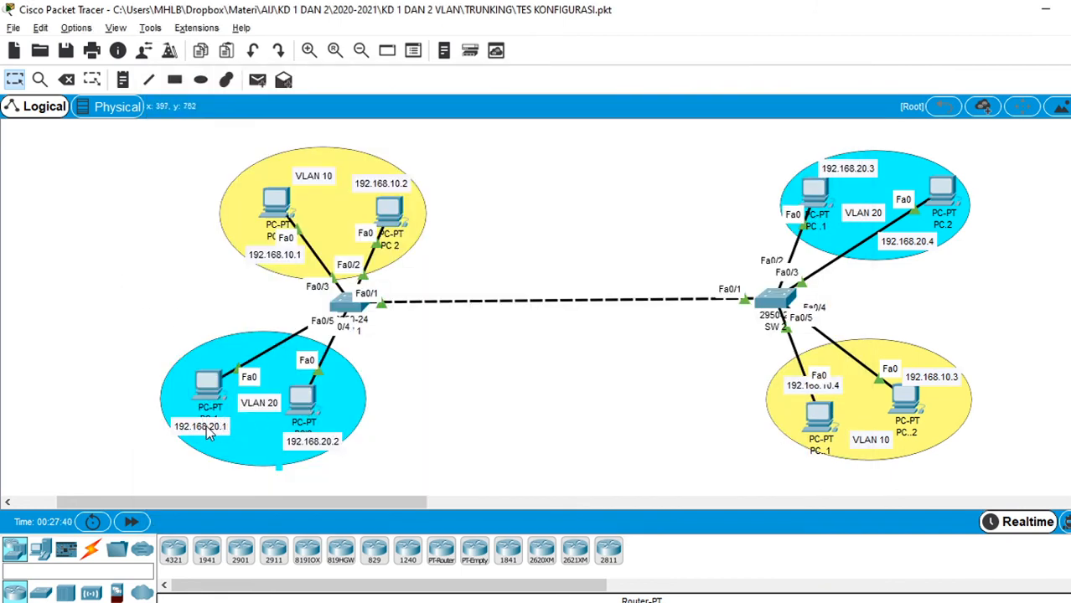
- Give PC'2 in SW 1's VLAN 20 group the static IP address 192.168.10.22 with subnet mask 255.255.255.0
left_click(304, 407)
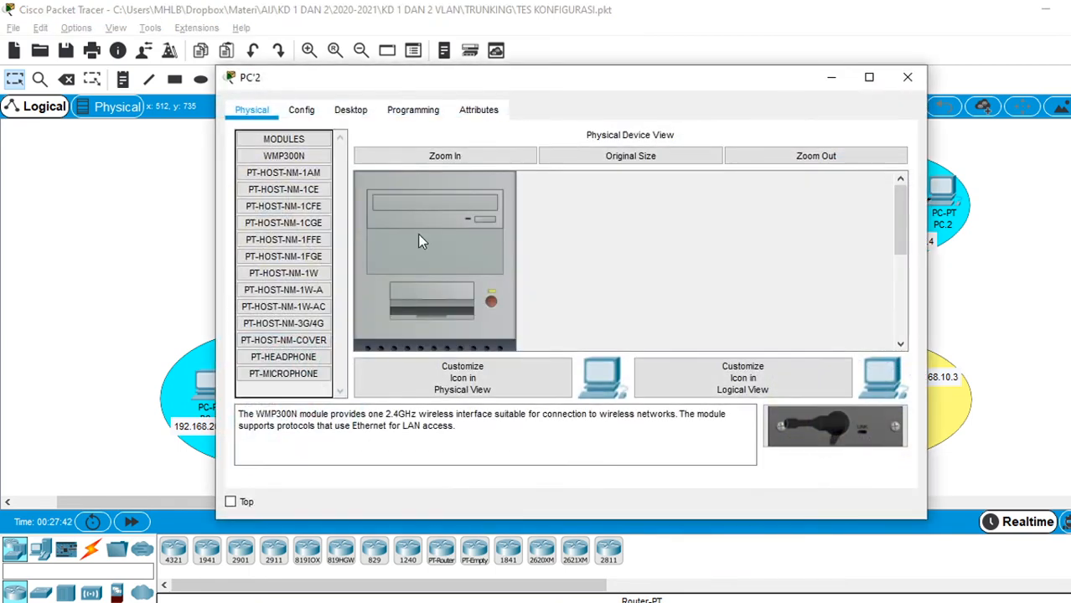
left_click(344, 112)
left_click(335, 209)
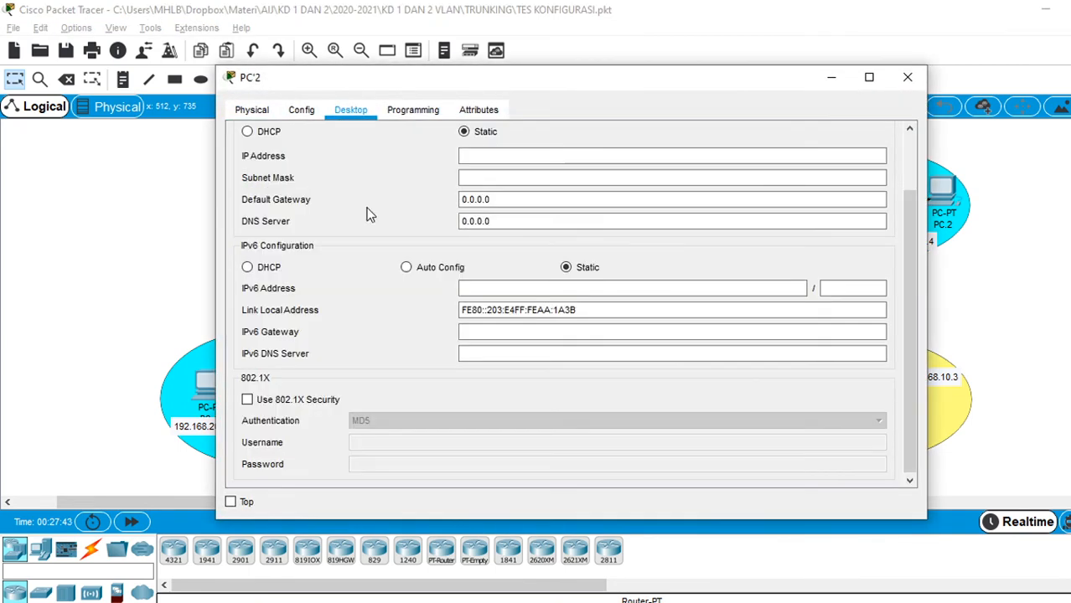
left_click(516, 155)
type("192.168.10.21")
key("BackSpace")
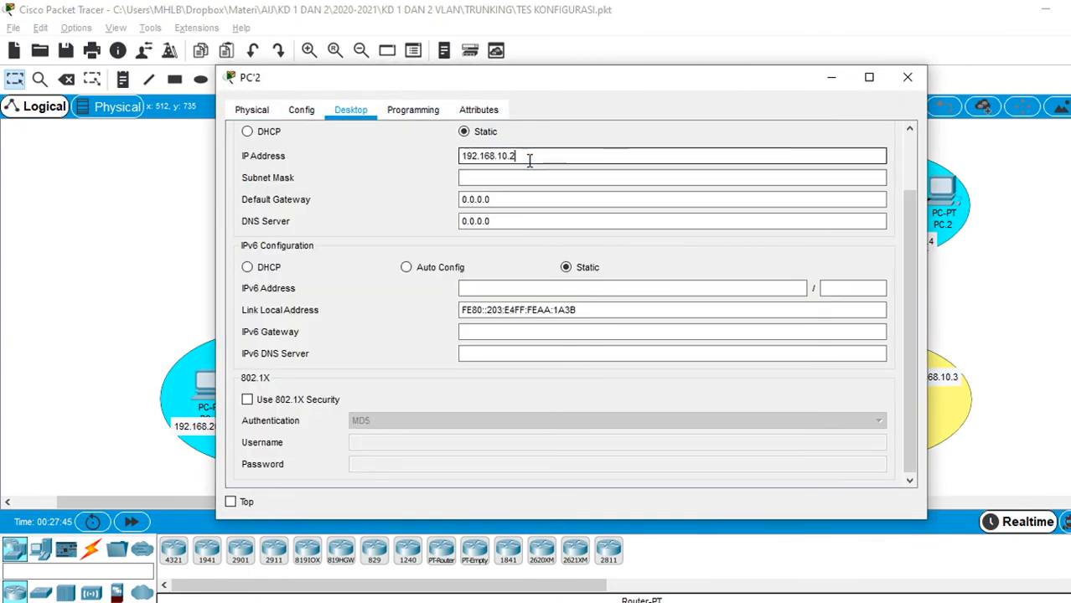
type("2")
left_click(610, 180)
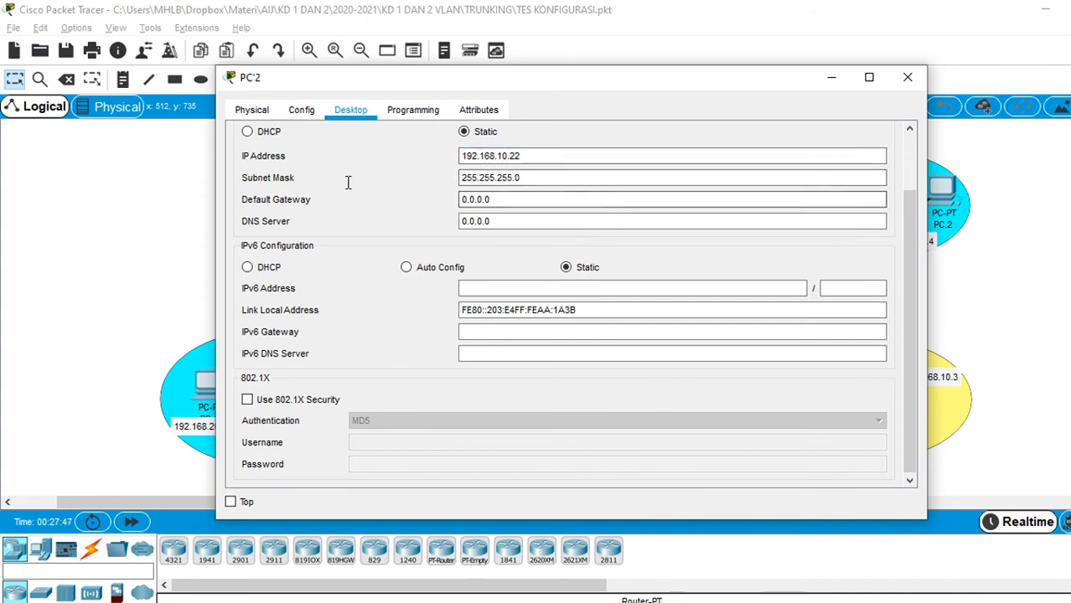
left_click(166, 196)
- Set PC .1 in SW 2's VLAN 20 group to static IP address 192.168.10.23 with the default subnet mask
left_click(813, 197)
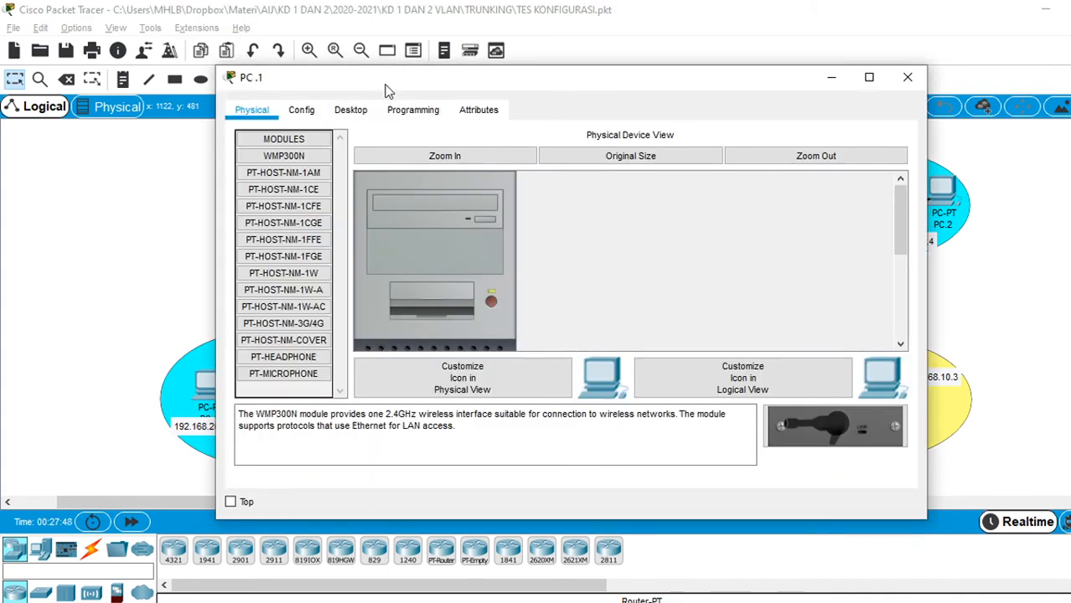
left_click(351, 109)
left_click(337, 191)
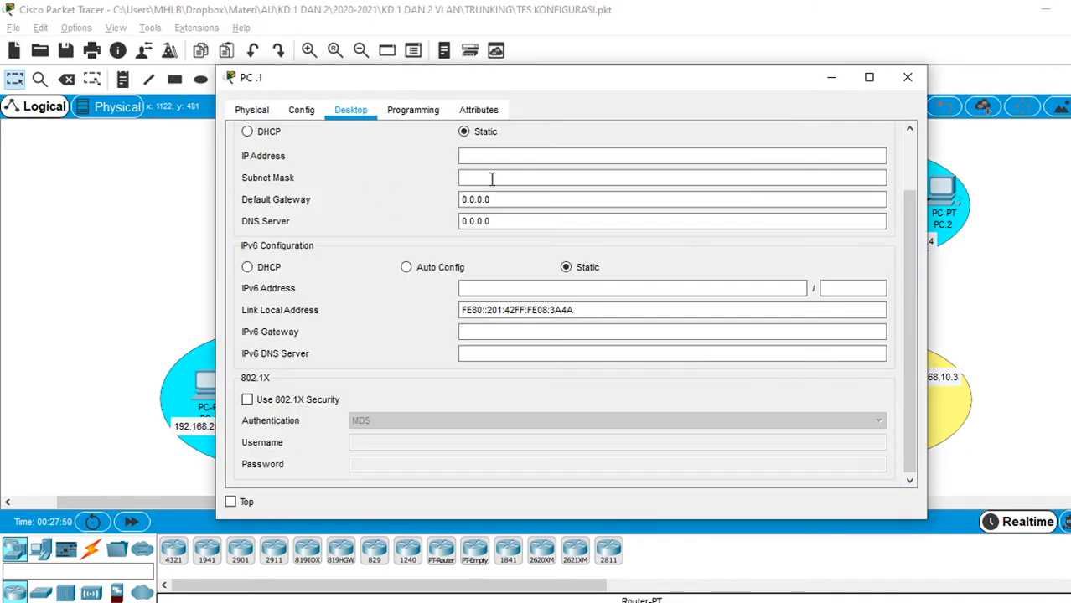
left_click(493, 157)
type("192.168.10.23")
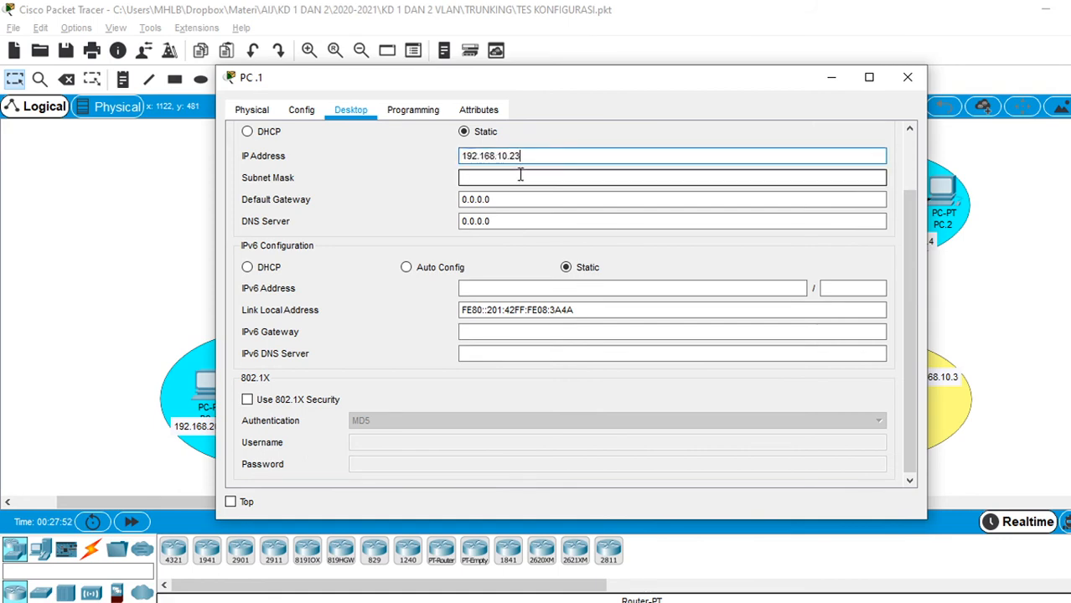
left_click(517, 174)
left_click(908, 77)
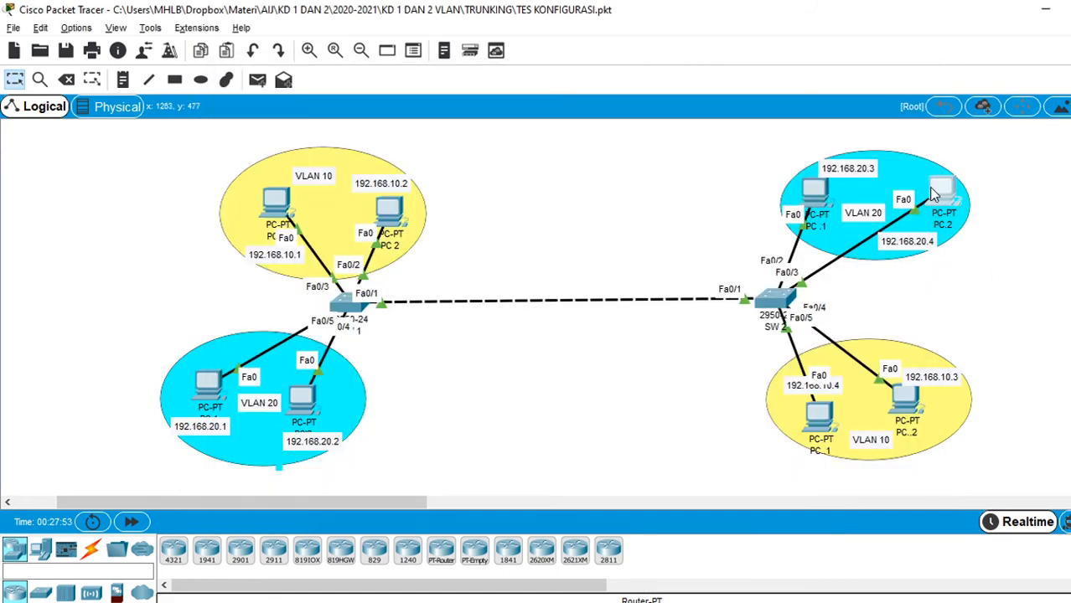
- Set PC.2 in SW 2's VLAN 20 group to static IP address 192.168.10.24 with subnet mask 255.255.255.0
left_click(933, 195)
left_click(351, 109)
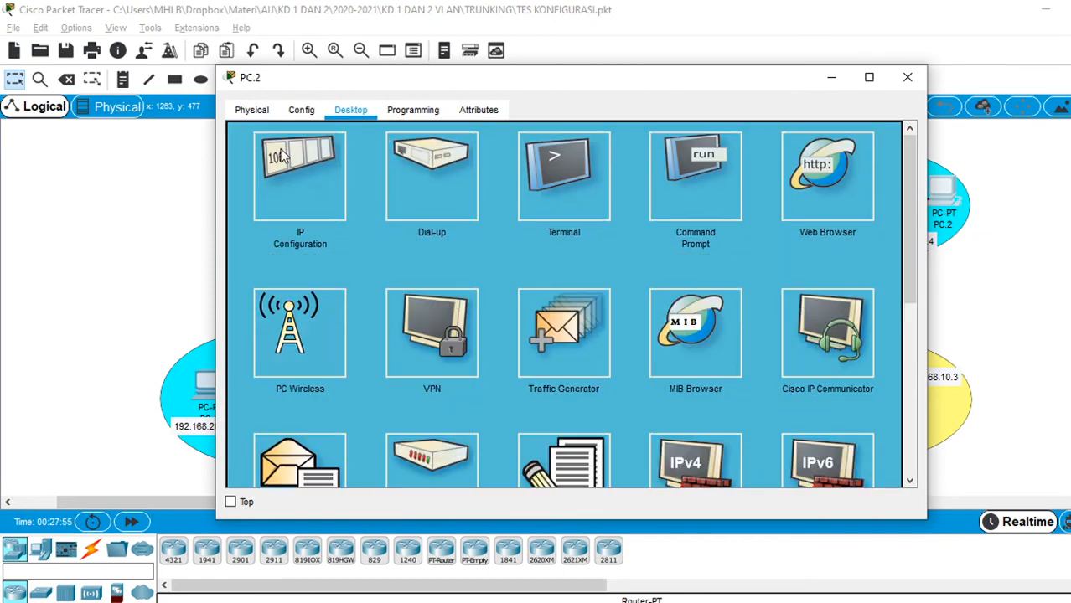
left_click(300, 177)
left_click(476, 156)
type("192.168.10.21")
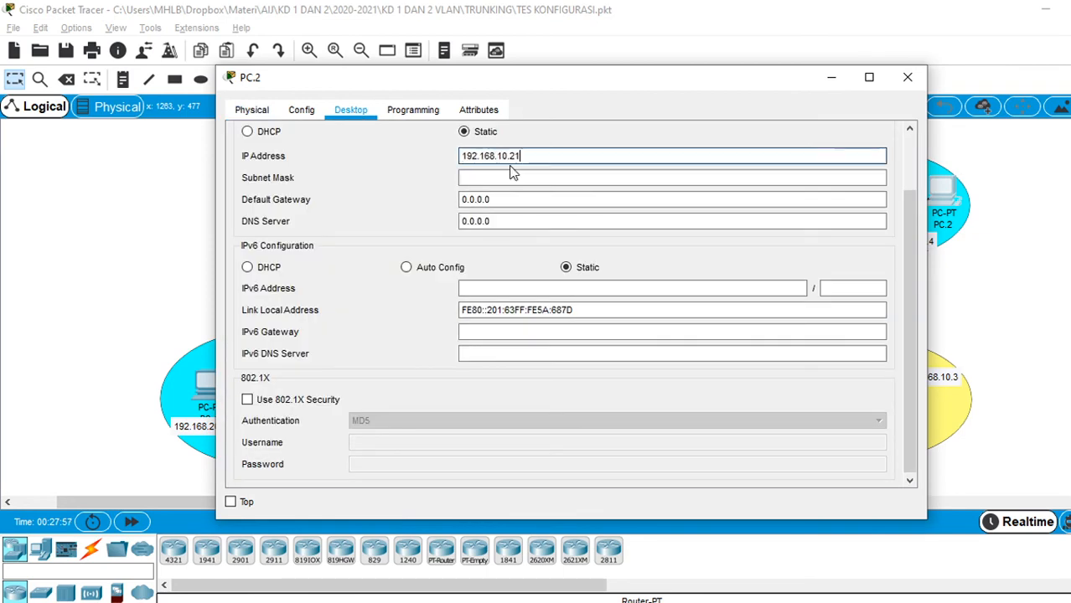
key("BackSpace")
type("4")
left_click(514, 174)
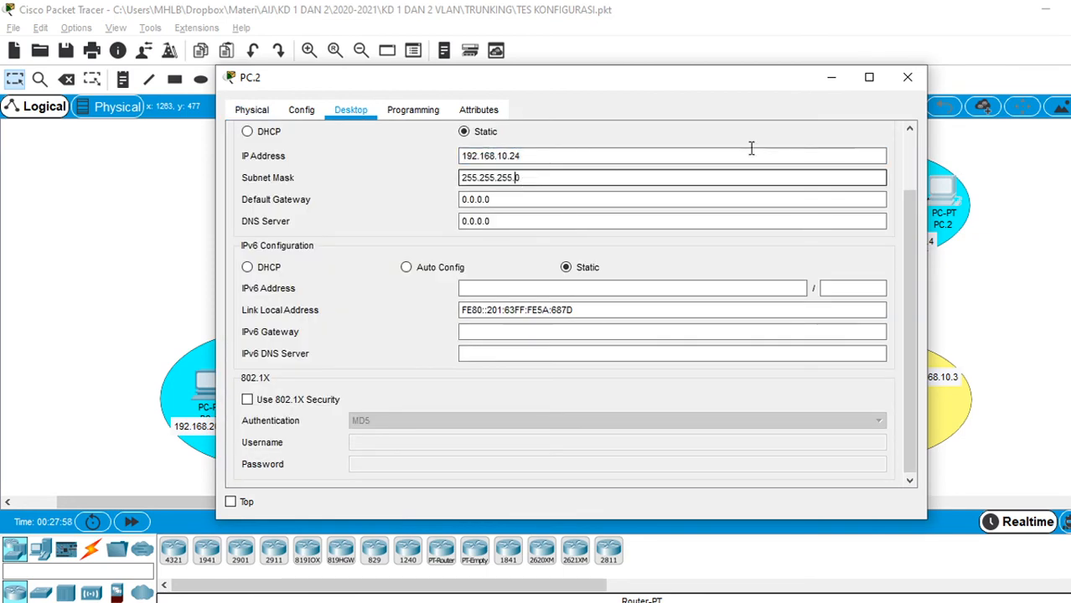
left_click(907, 77)
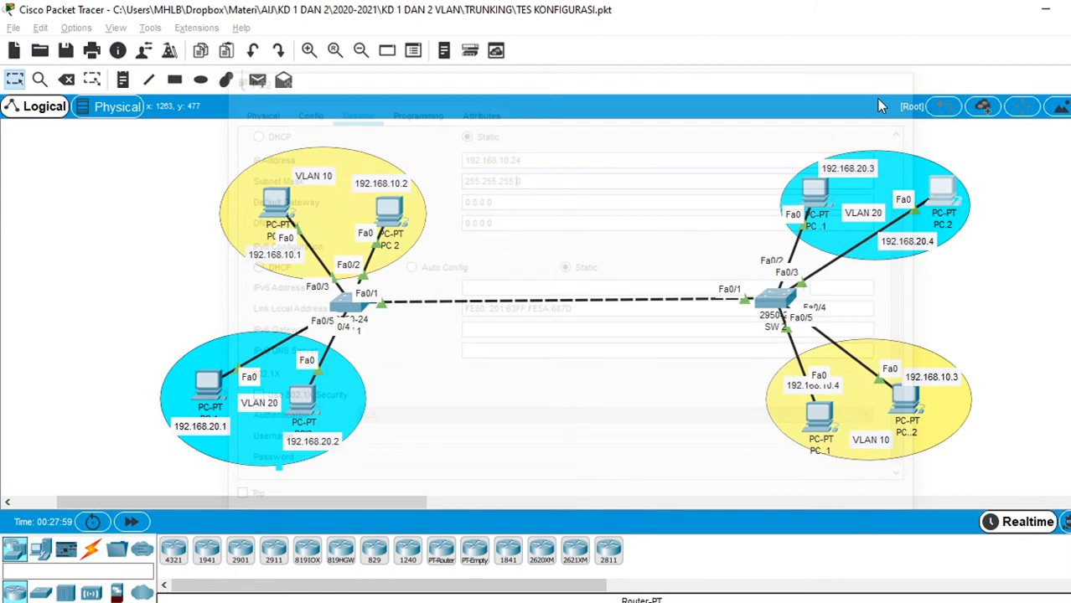
- Ping 192.168.10.22 from PC 1's Command Prompt to test VLAN 20 connectivity within SW 1
left_click(206, 385)
left_click_drag(471, 163, 378, 126)
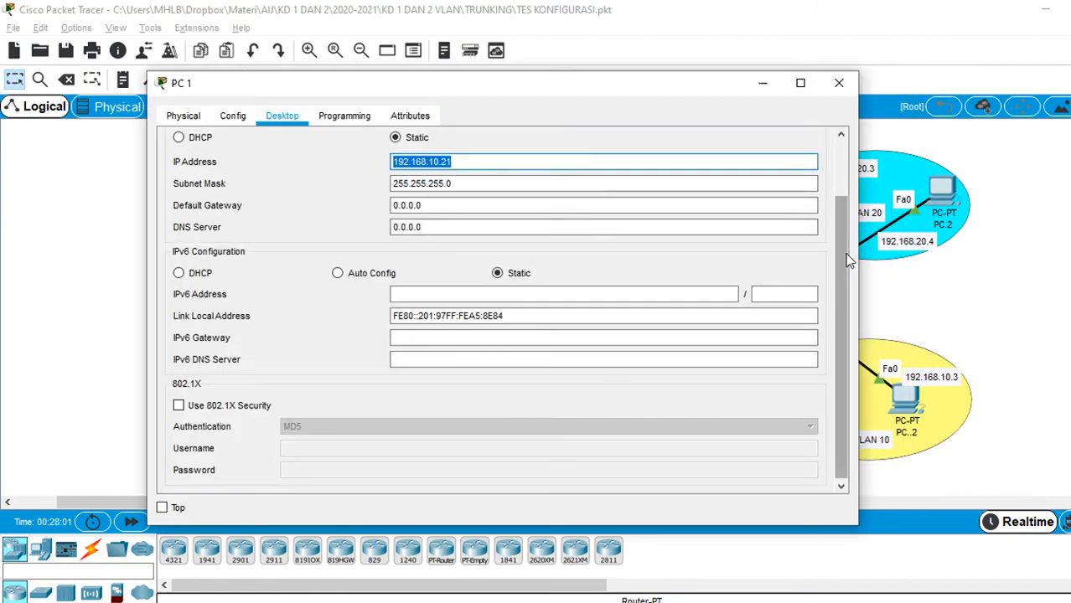
scroll(825, 147, "up", 3)
left_click(813, 145)
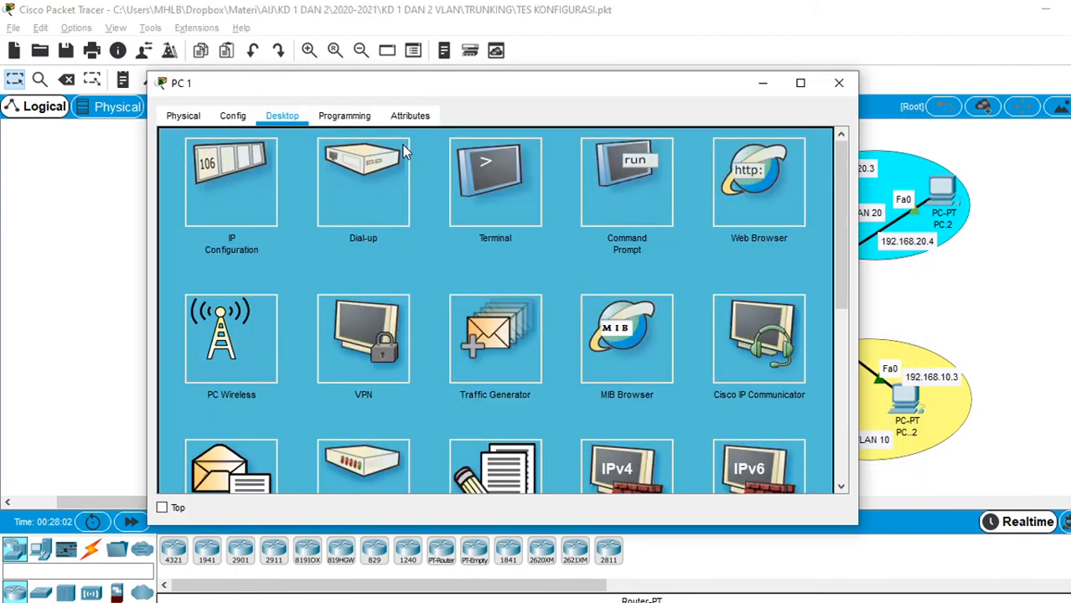
left_click(647, 191)
left_click_drag(414, 84, 741, 105)
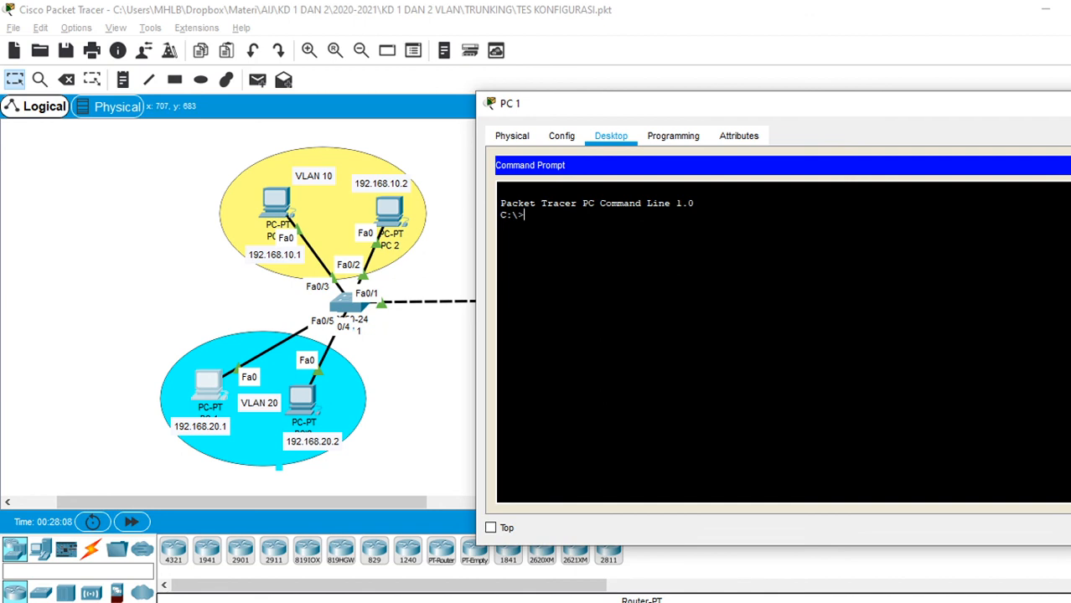
type("ing 192.168.")
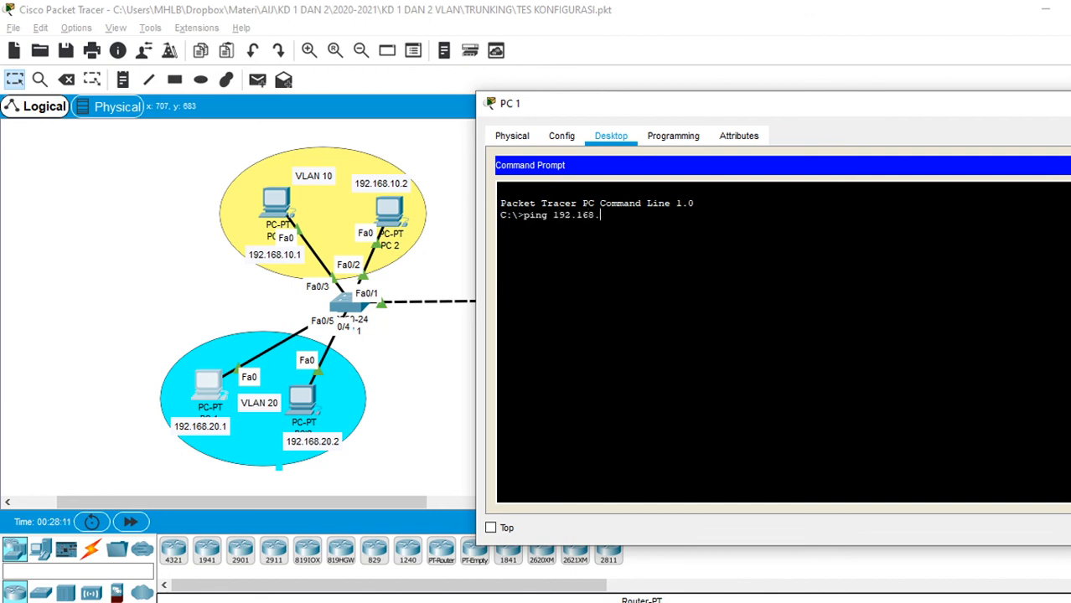
type("10.22")
key("Return")
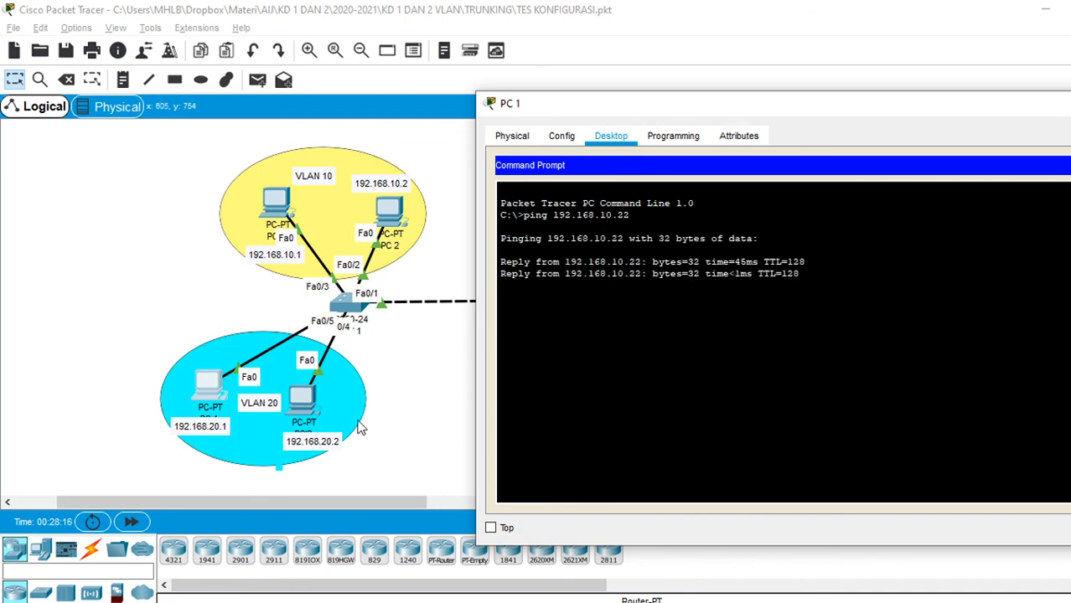
- Change the address label under PC'2 in SW 1's VLAN 20 group to 192.168.10.22
double_click(330, 441)
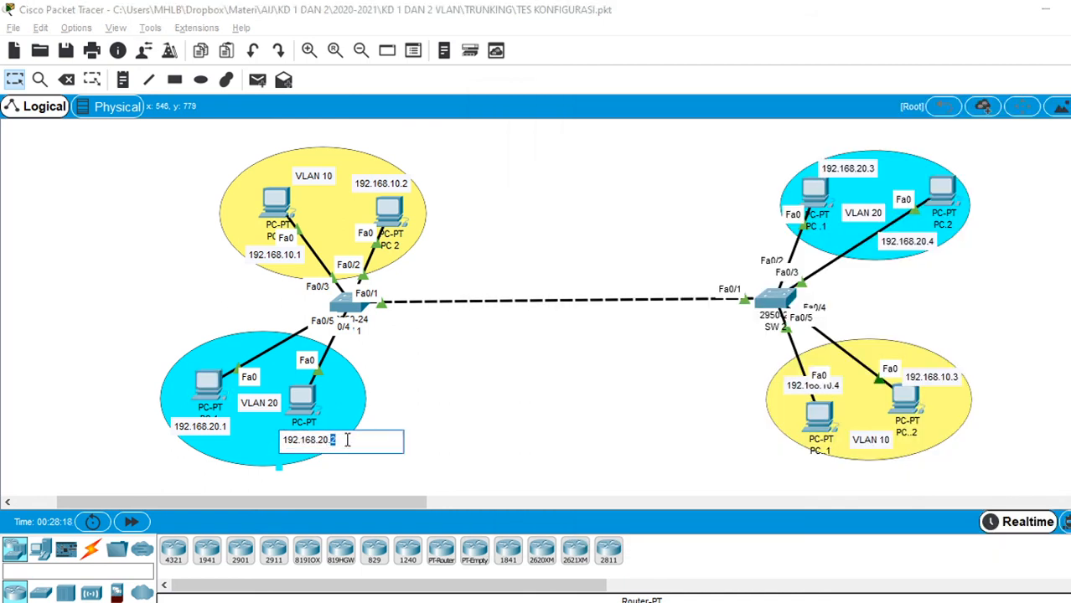
key("BackSpace")
key("BackSpace")
key("BackSpace")
key("BackSpace")
type("10.22")
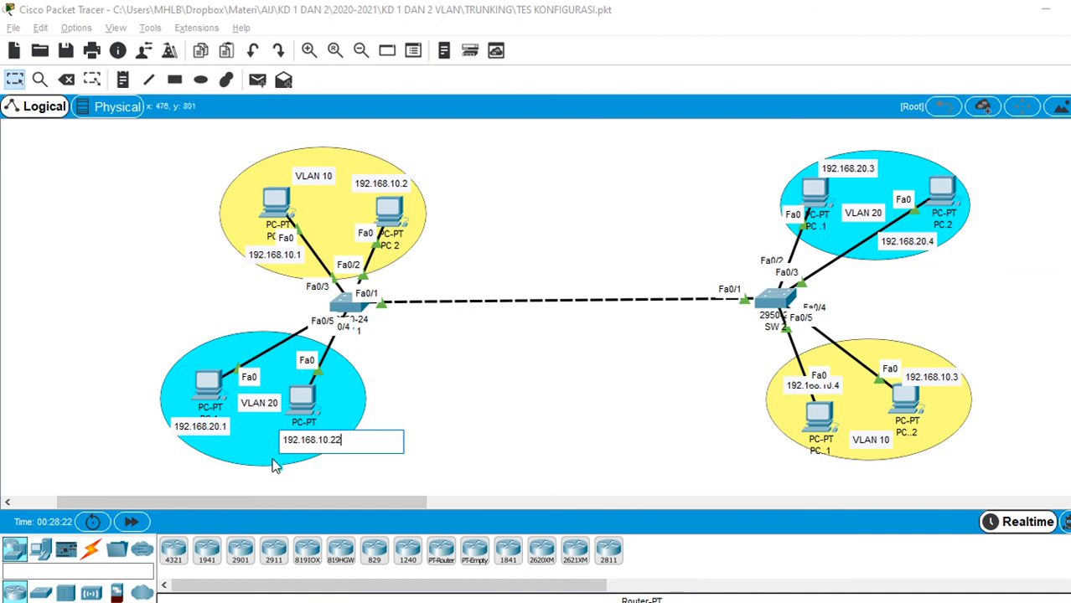
left_click(205, 435)
- Change the address label under PC 1 in SW 1's VLAN 20 group to 192.168.10.21
double_click(205, 429)
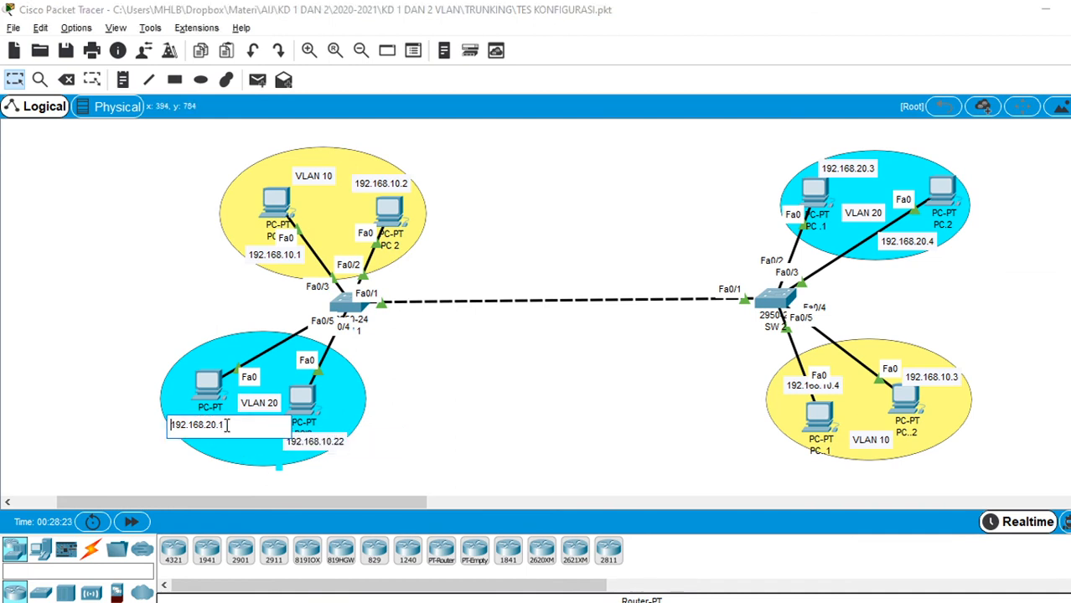
key("BackSpace")
key("BackSpace")
key("BackSpace")
key("BackSpace")
type("10")
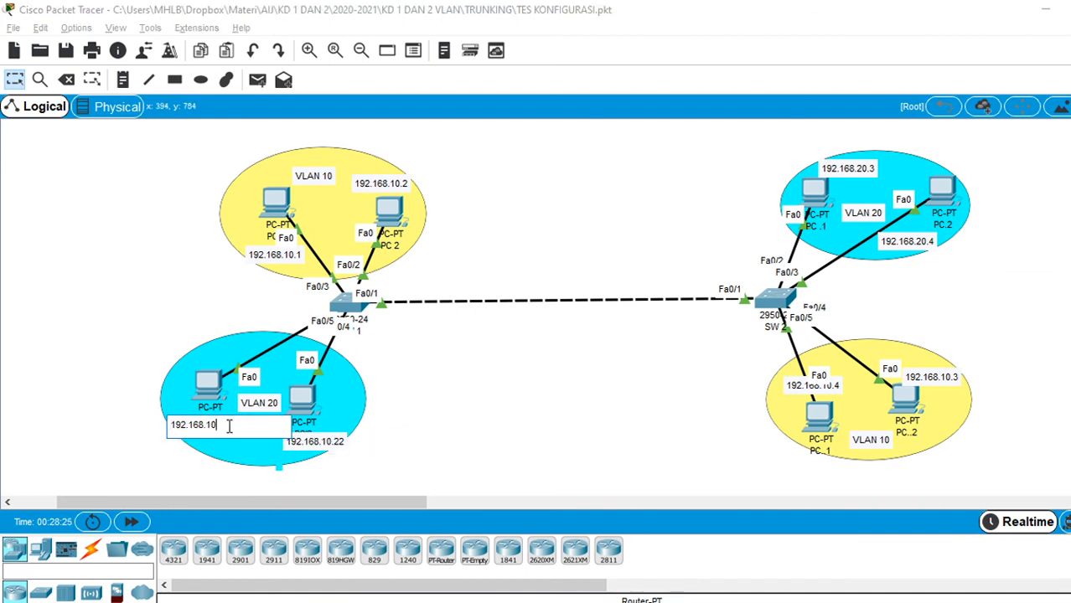
type(".21")
left_click(467, 412)
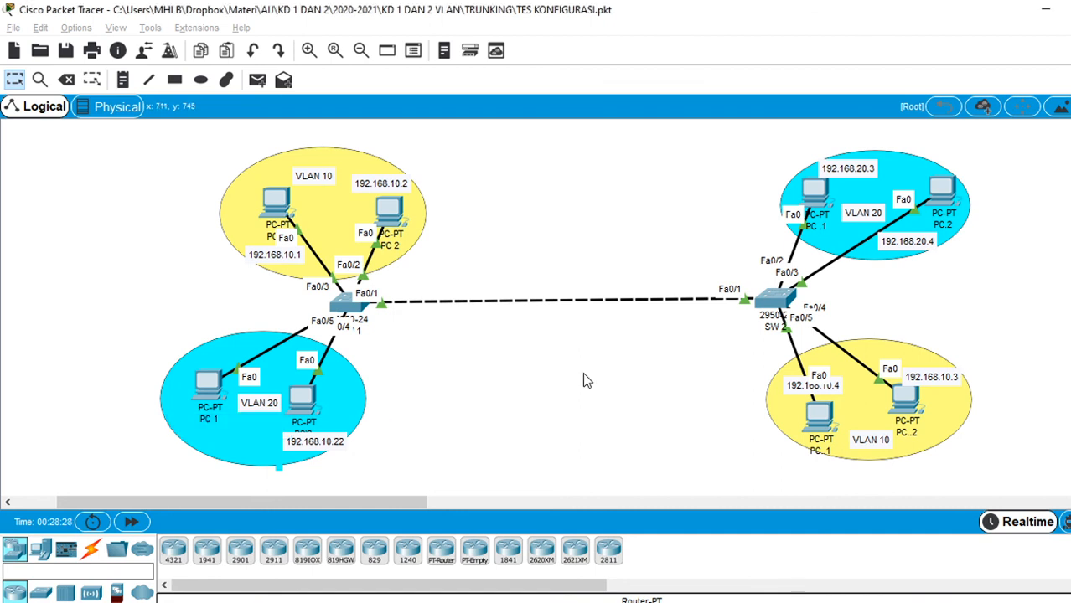
- Change the address label above PC .1 in SW 2's VLAN 20 group to 192.168.10.23
double_click(863, 168)
key("BackSpace")
key("BackSpace")
key("BackSpace")
key("BackSpace")
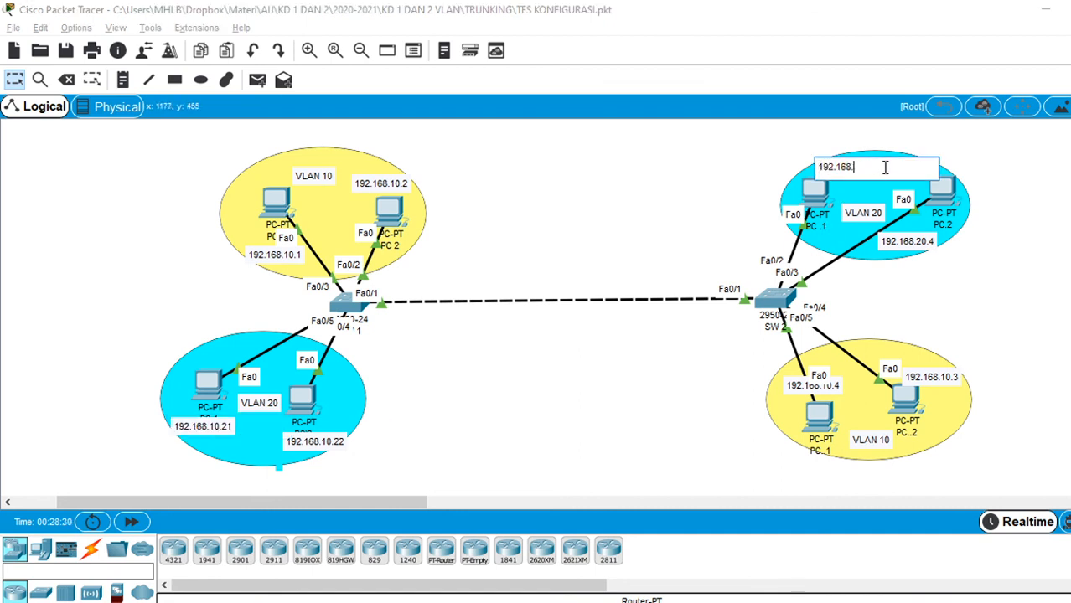
type("10.23")
left_click(888, 229)
- Change the address label below PC.2 in SW 2's VLAN 20 group to 192.168.10.4
double_click(912, 243)
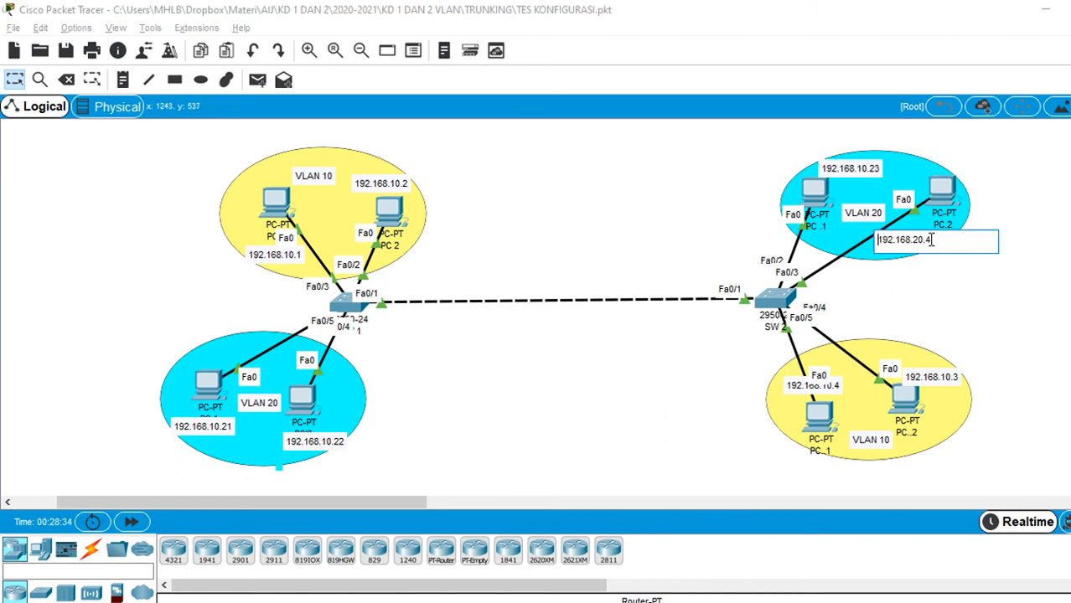
key("BackSpace")
key("BackSpace")
key("BackSpace")
key("BackSpace")
type("10.4")
left_click(584, 308)
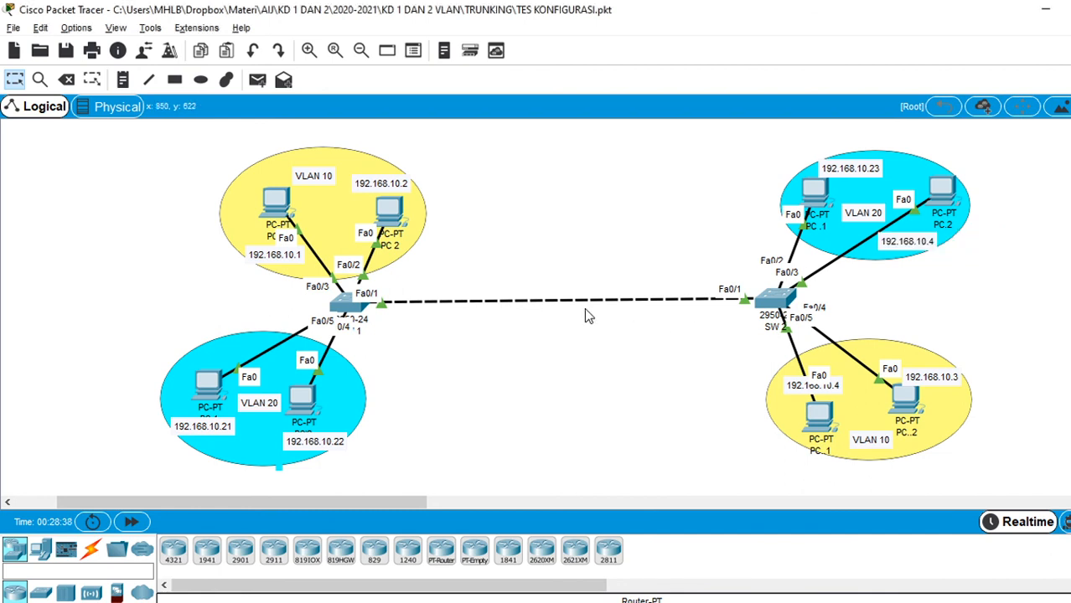
- From PC 1's command prompt in SW 1's VLAN 20 group, ping 192.168.10.23 on SW 2's VLAN 20
left_click(208, 384)
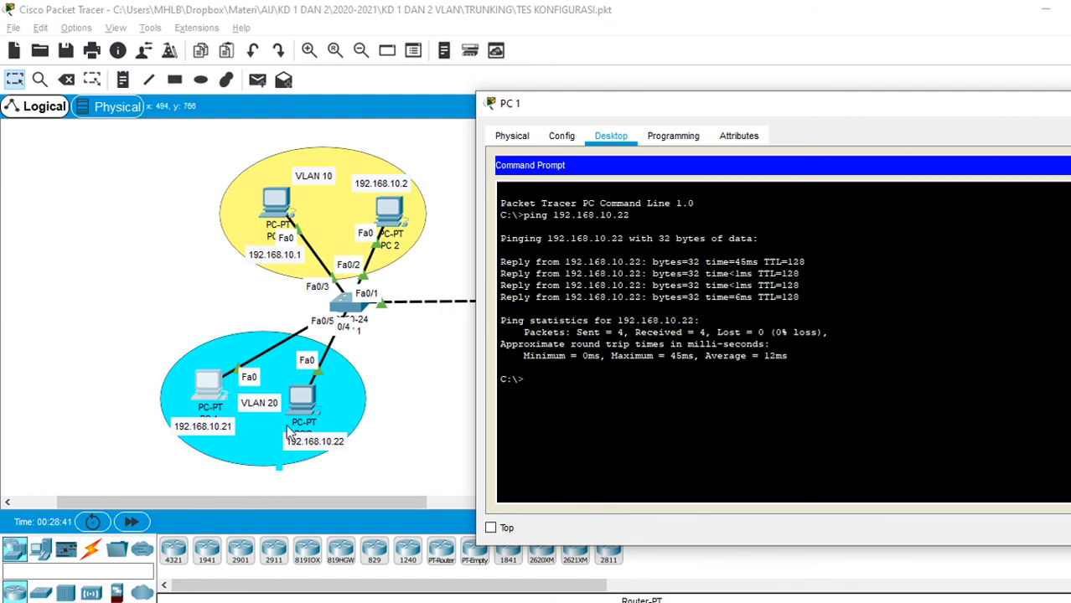
left_click_drag(675, 114, 228, 91)
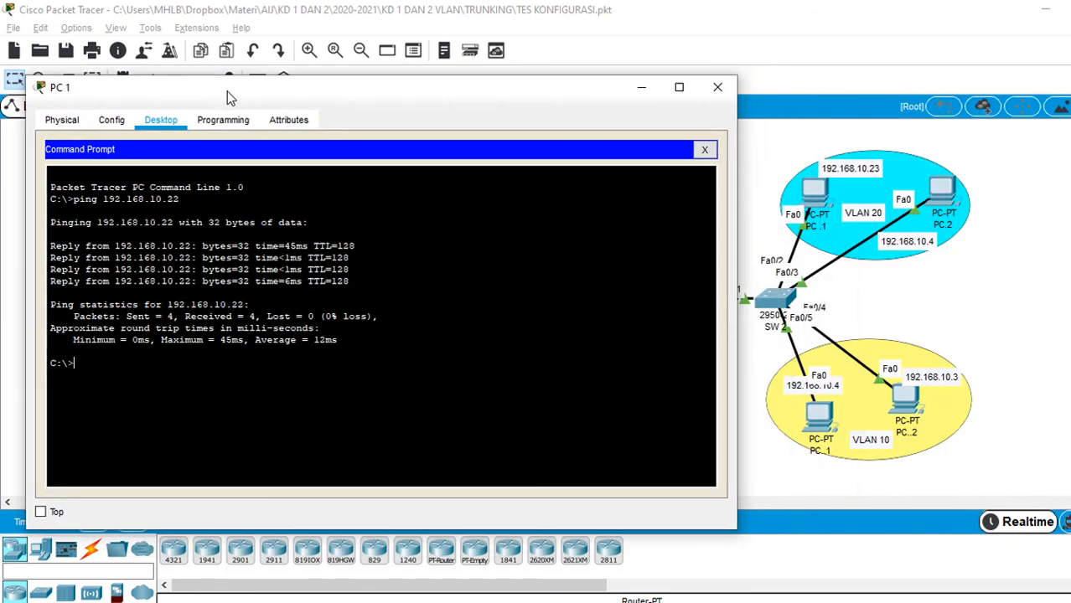
key("Up")
key("BackSpace")
type("3")
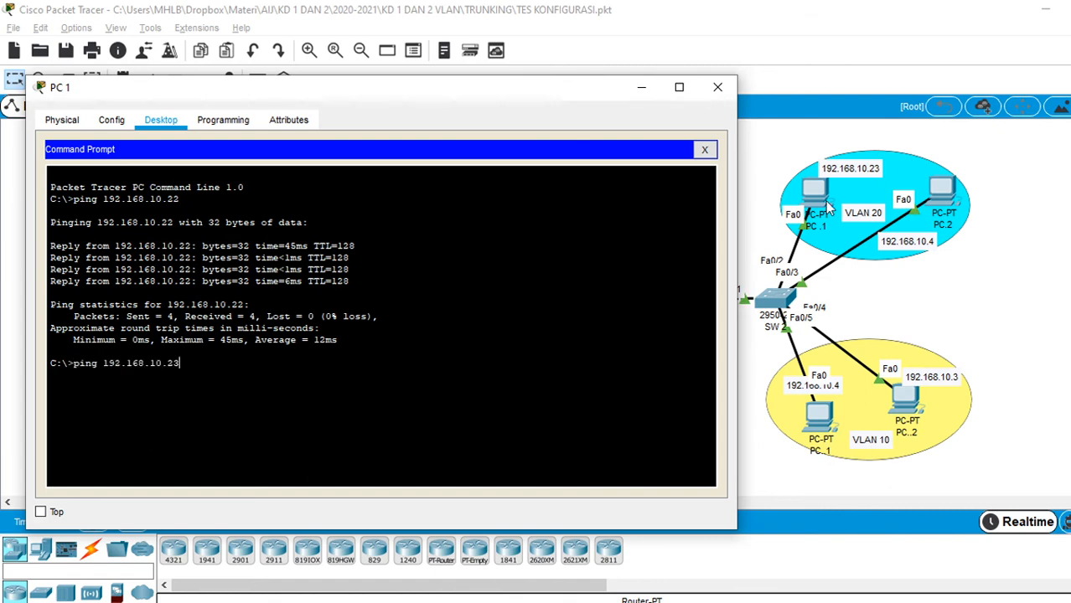
key("Return")
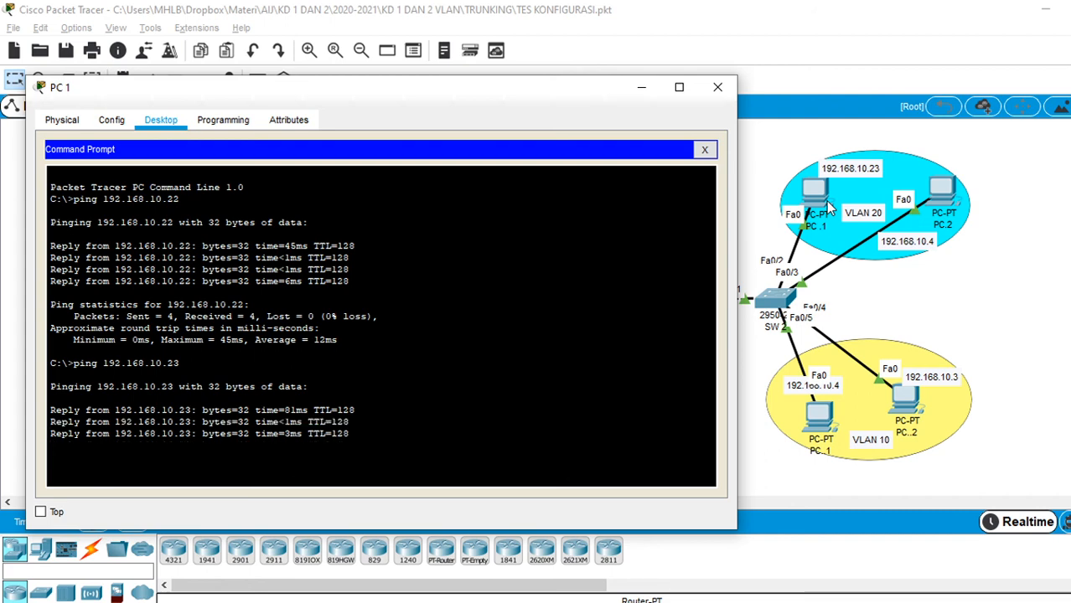
- Ping 192.168.10.24, the other VLAN 20 PC on SW 2, from the same PC 1
key("Up")
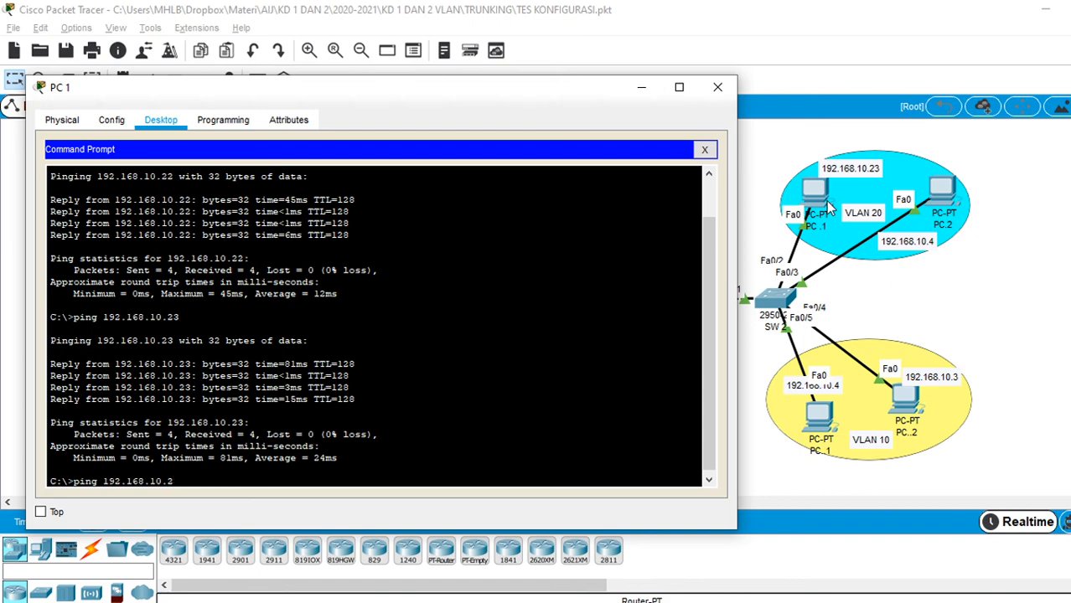
type("4")
key("Return")
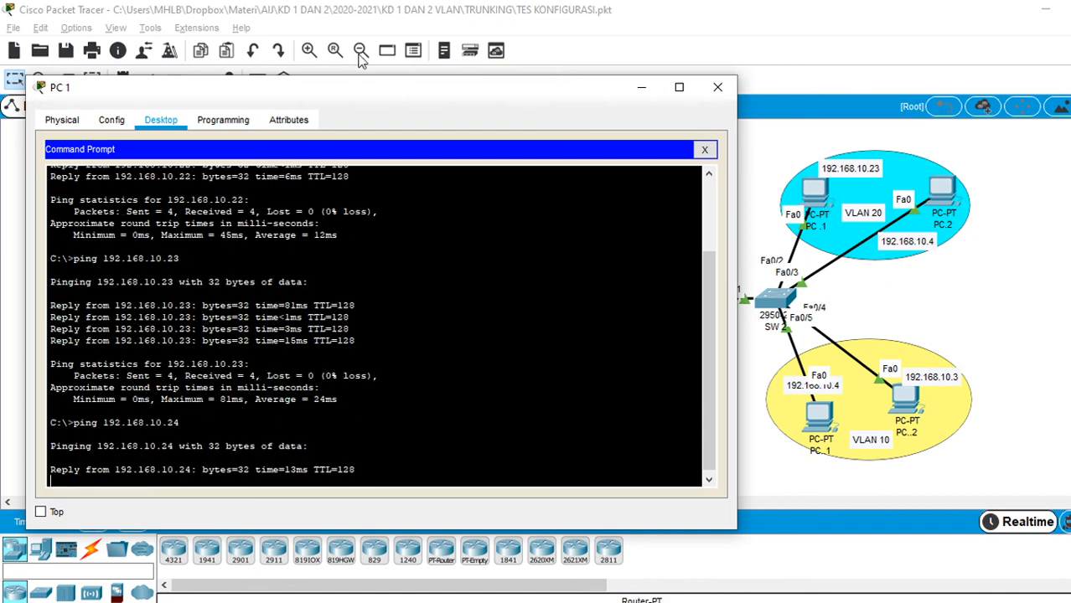
- Ping the VLAN 10 address 192.168.10.1 from VLAN 20's PC 1 to test inter-VLAN isolation, and return to the topology
left_click_drag(293, 90, 751, 74)
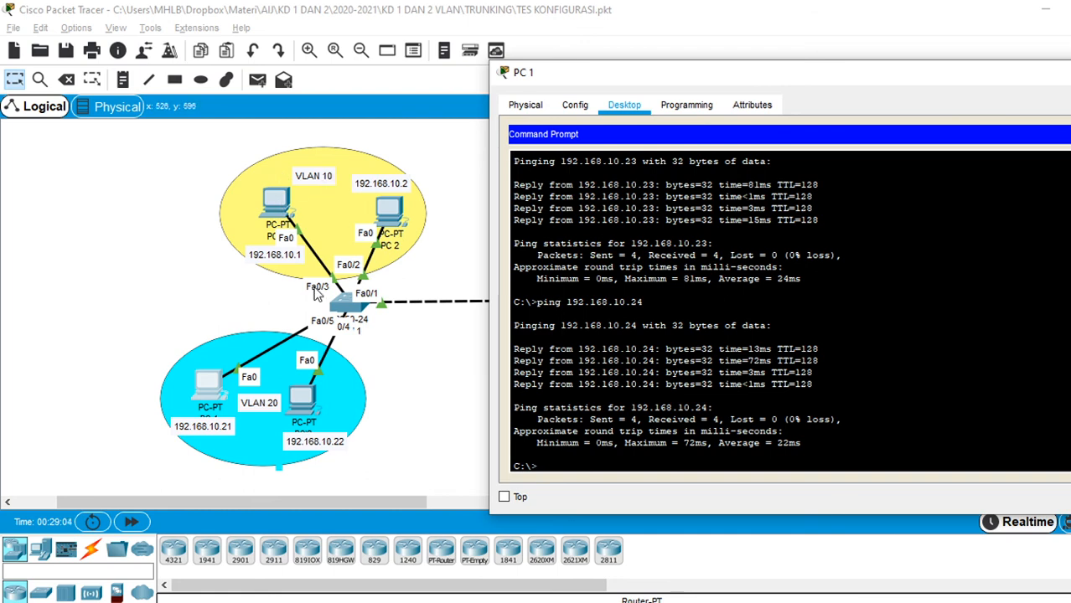
key("Up")
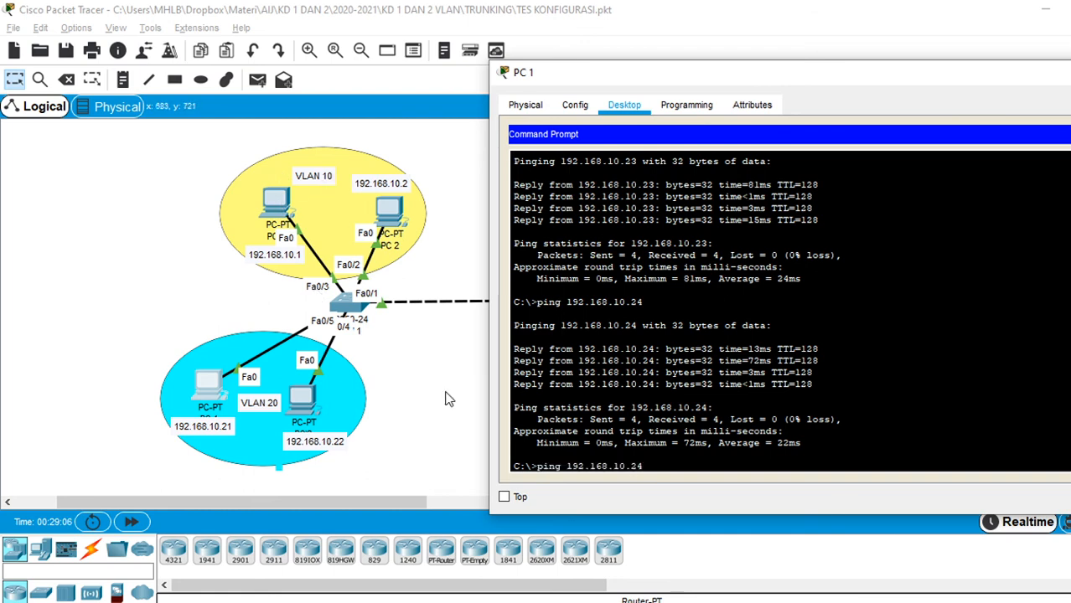
key("BackSpace")
key("BackSpace")
key("Return")
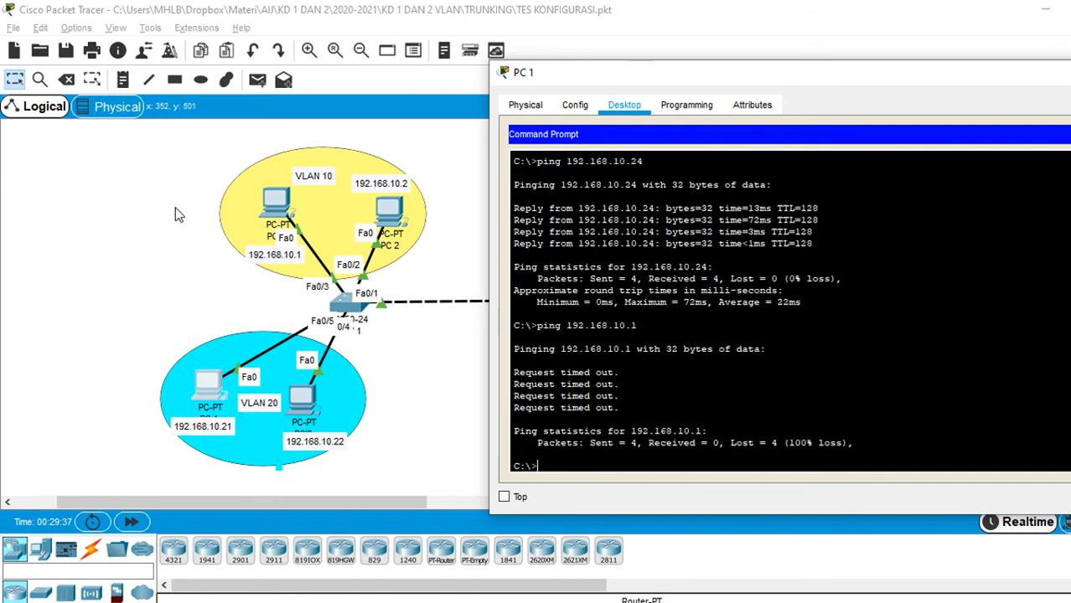
left_click(75, 214)
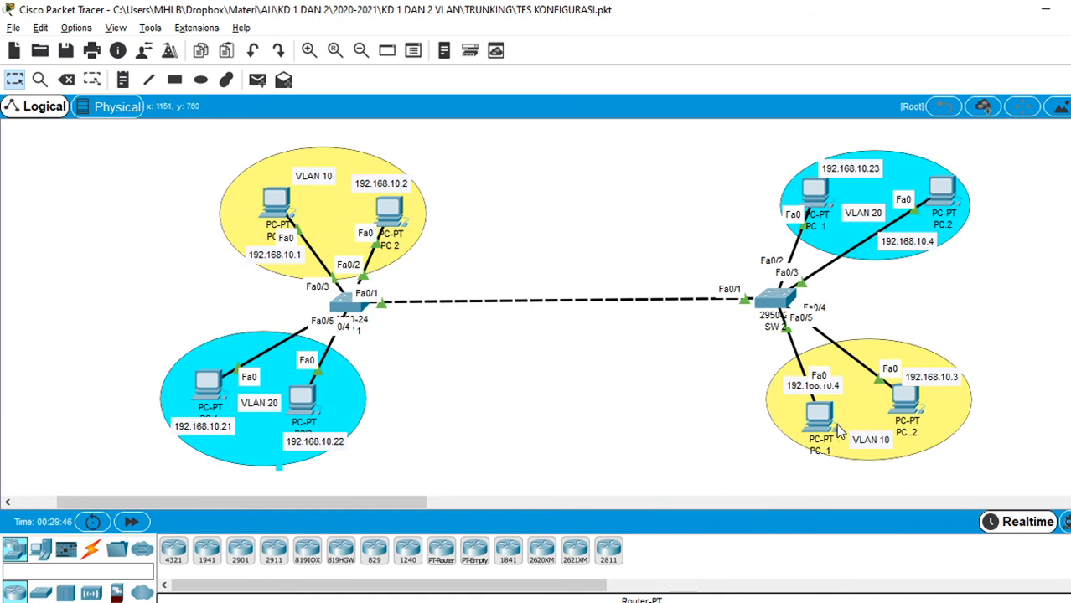
key("alt+Tab")
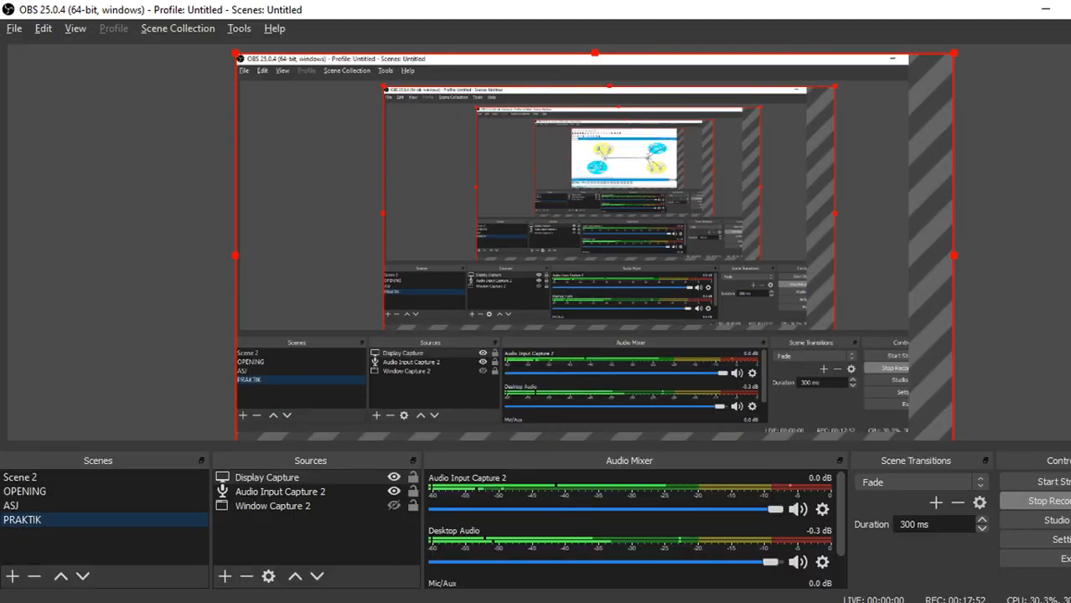